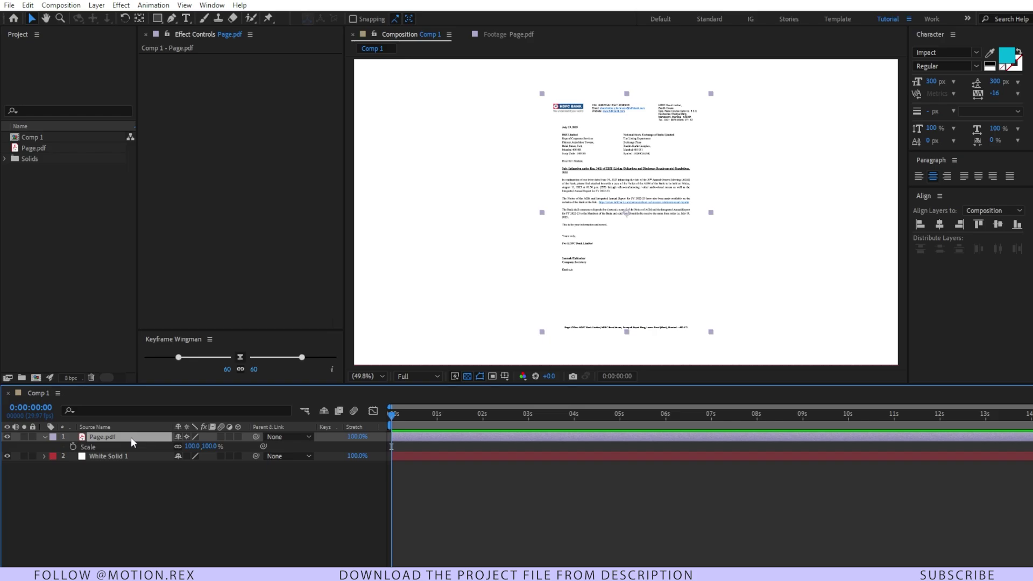
Fit the Page.pdf layer to comp height at 128.3% scale and zoom the viewer to 200%
key("ctrl+alt+shift")
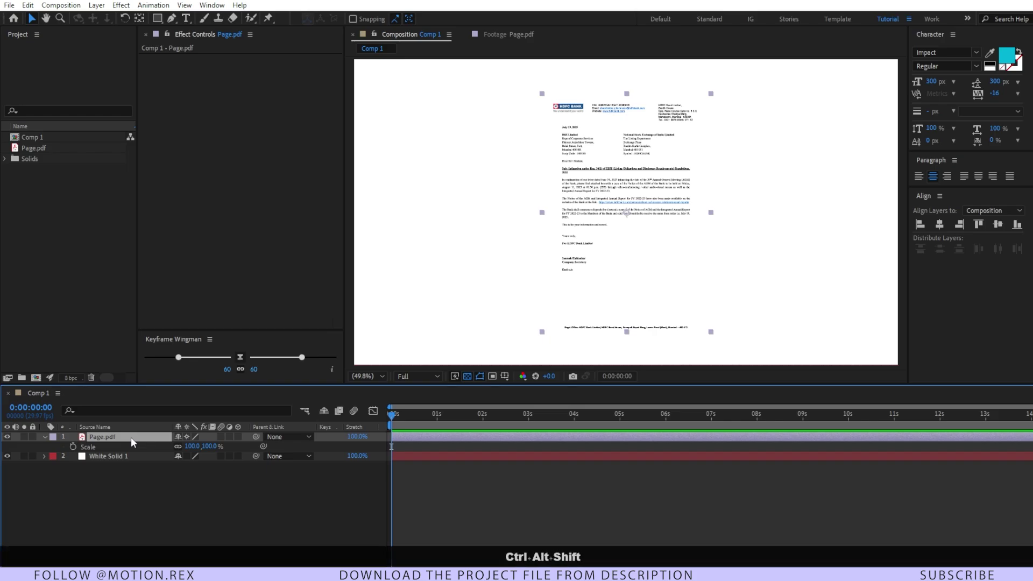
key("ctrl+alt+shift+g")
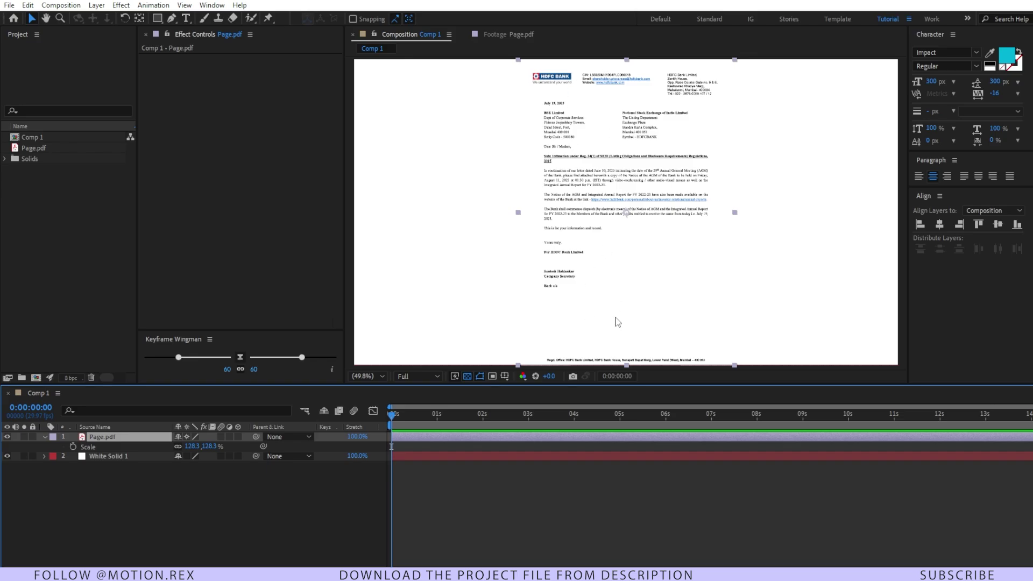
left_click(552, 498)
left_click(445, 438)
scroll(586, 190, "up", 1)
scroll(586, 190, "up", 4)
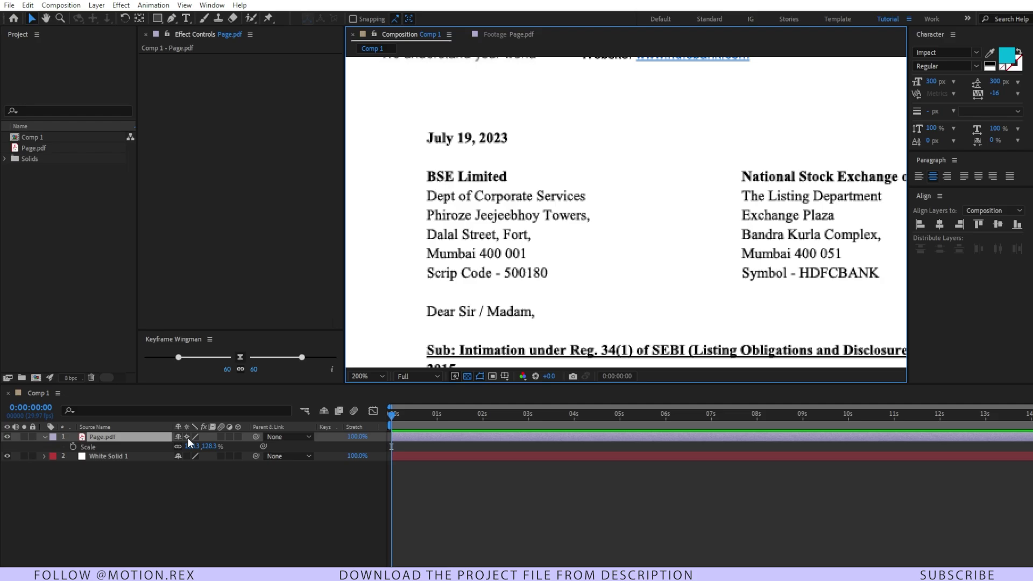
key("F1")
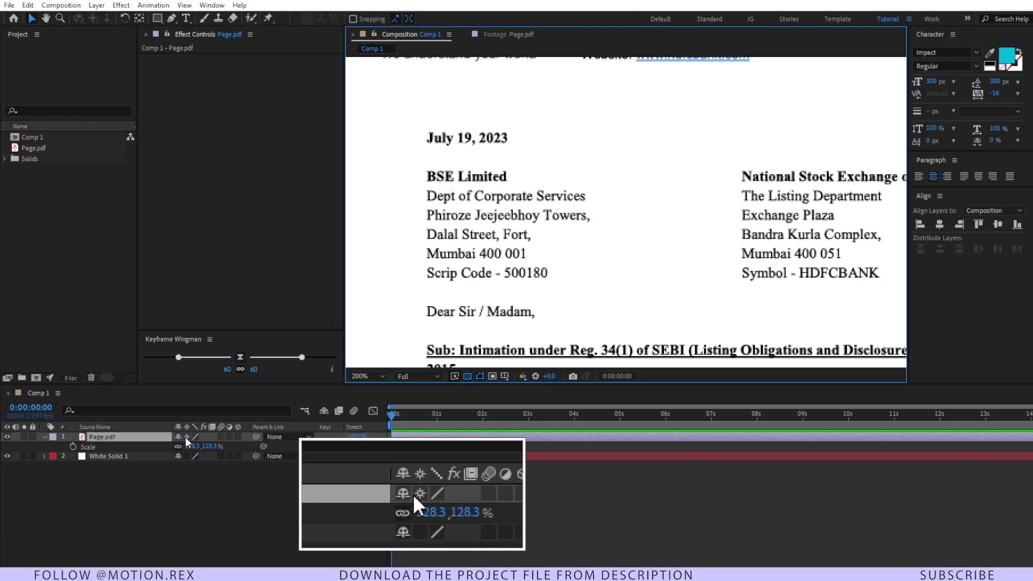
key("F3")
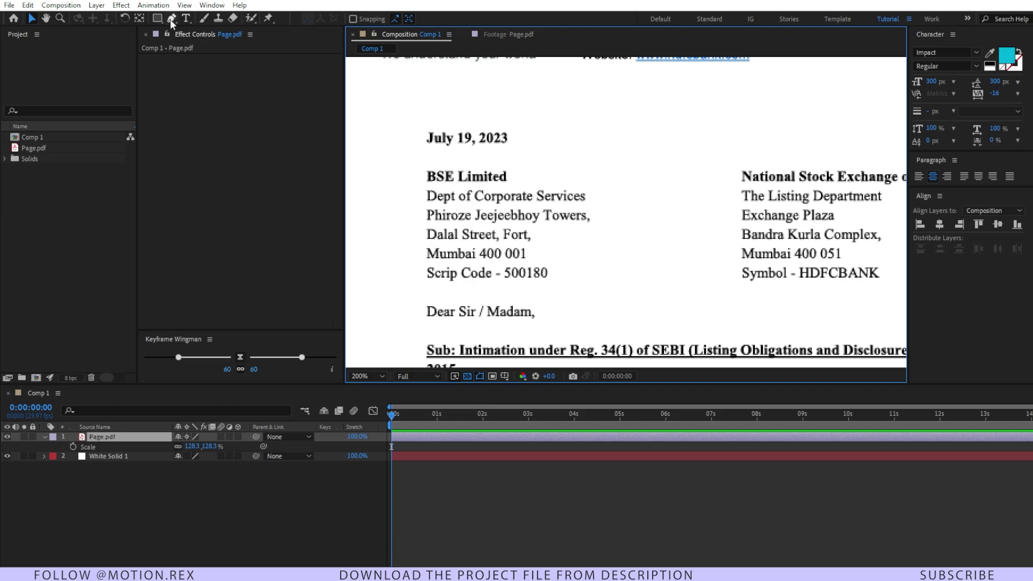
Undo the accidental letter change, draw a straight path across the date July 19, 2023, and cycle its fill type
key("ctrl+z")
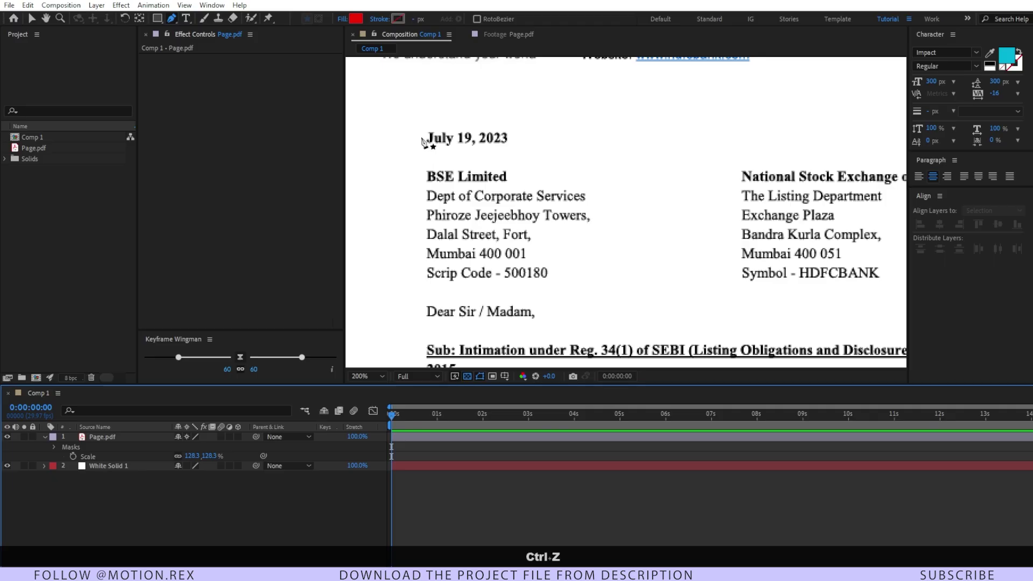
left_click(424, 137)
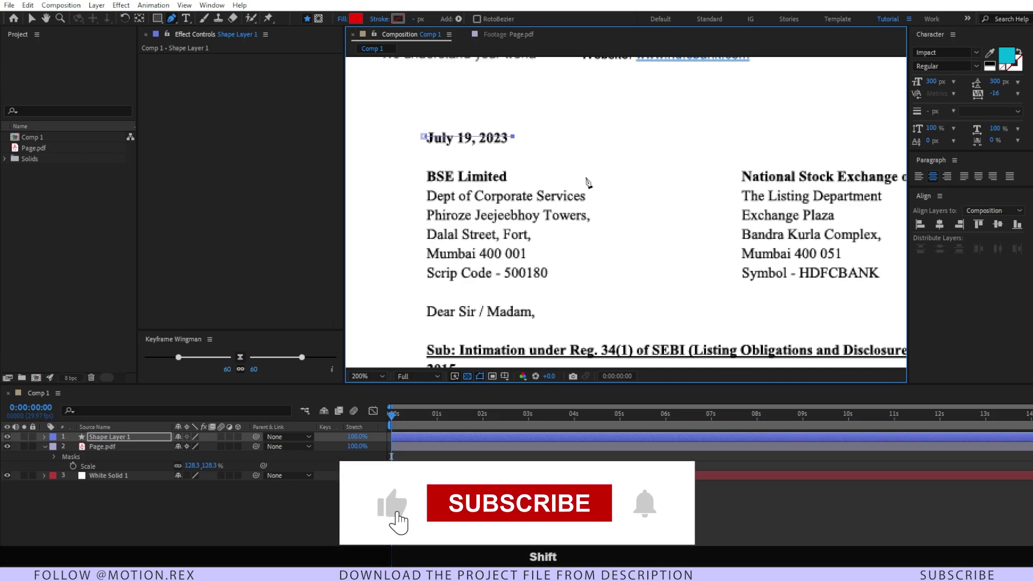
left_click(513, 137, "shift")
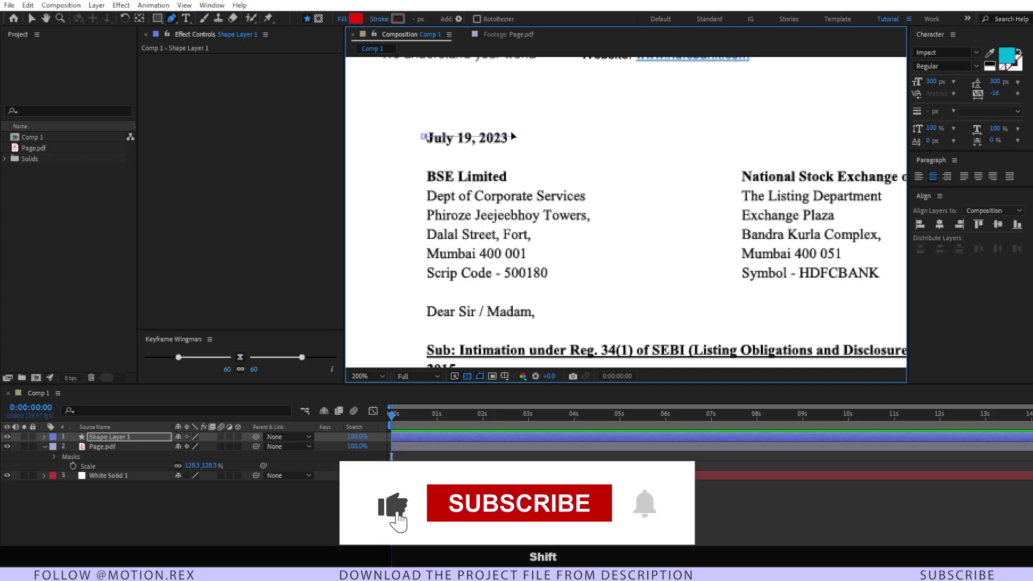
key("alt")
left_click(355, 19, "alt")
left_click(355, 20, "alt")
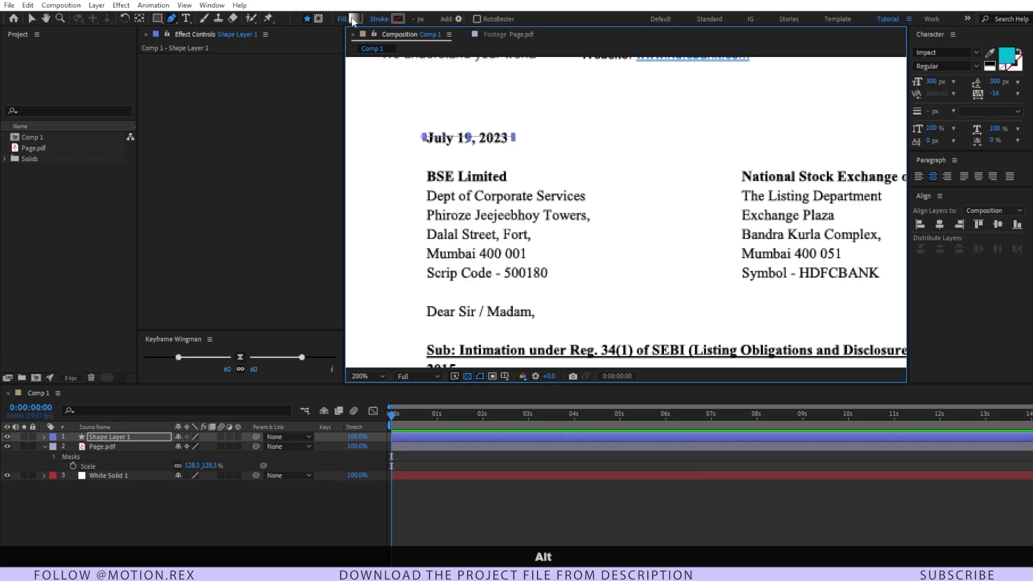
left_click(353, 19, "alt")
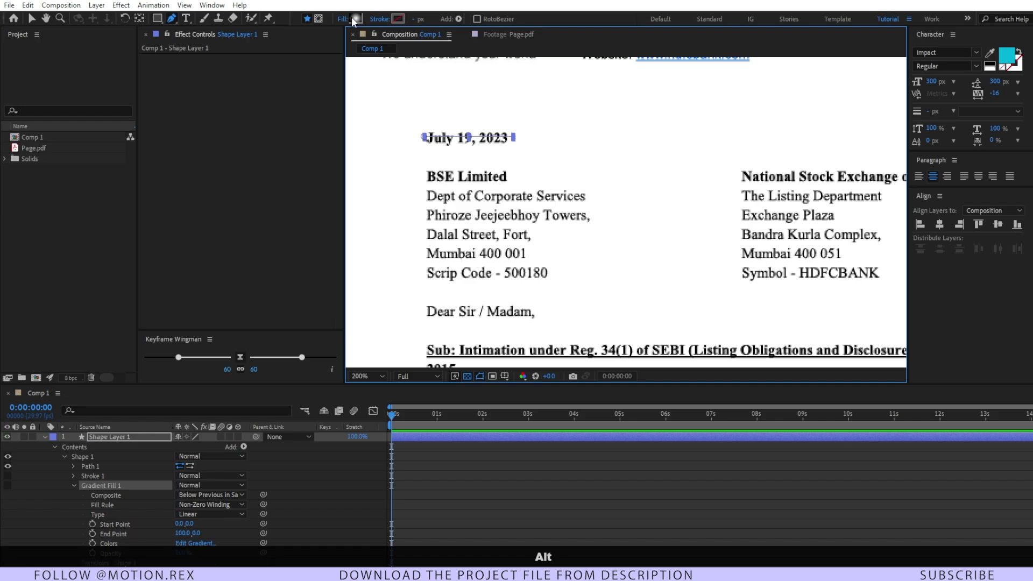
Give the path a solid yellow FFF114 stroke and widen it to 15 px
left_click(404, 19, "alt")
left_click(413, 20)
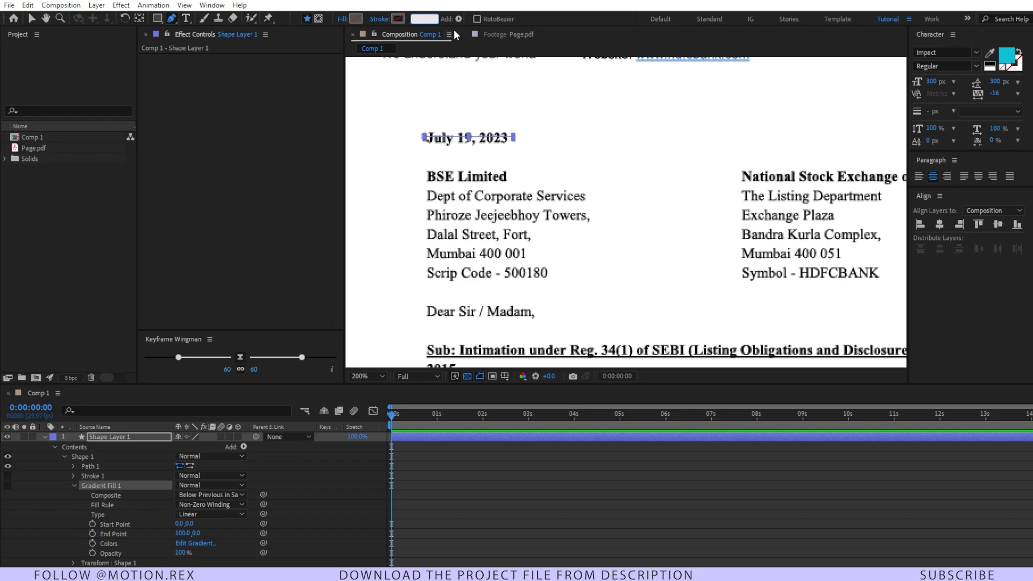
type("10")
key("Return")
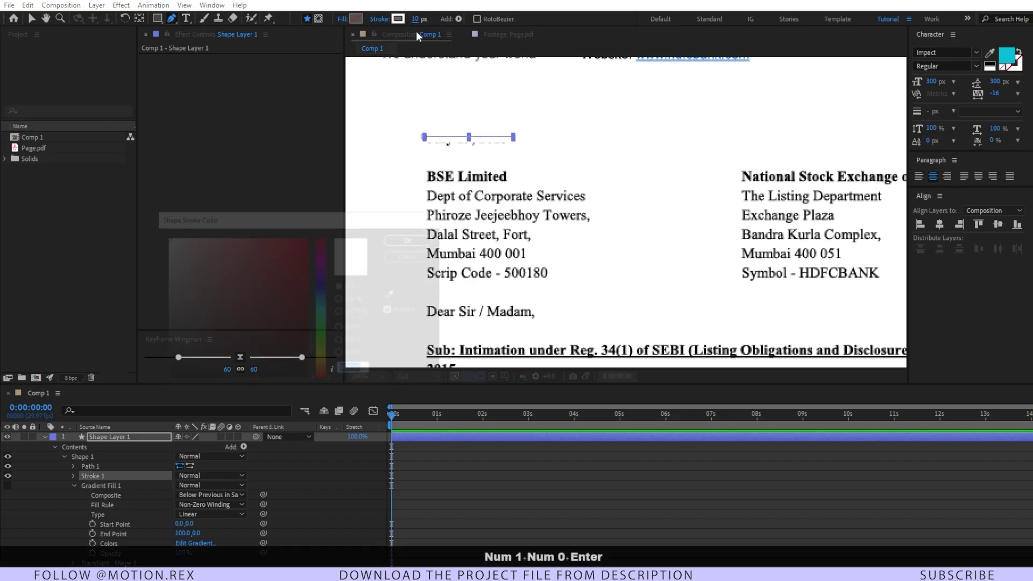
left_click_drag(316, 353, 321, 358)
left_click(297, 236)
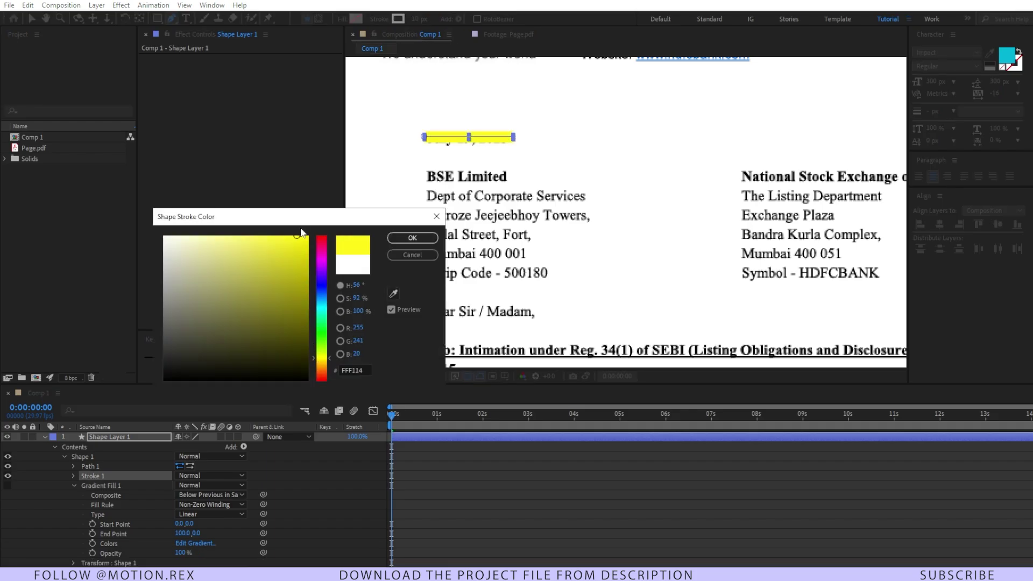
left_click(392, 240)
left_click_drag(427, 25, 420, 24)
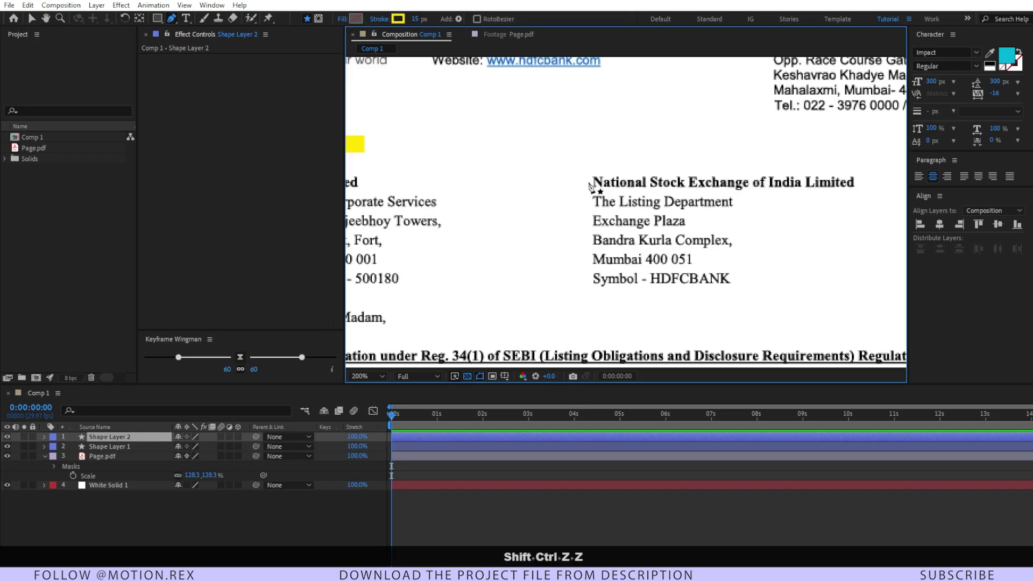
Draw yellow highlight paths across the National Stock Exchange line and The Notice line, then select Shape Layer 5
left_click(588, 182)
left_click(858, 182, "shift")
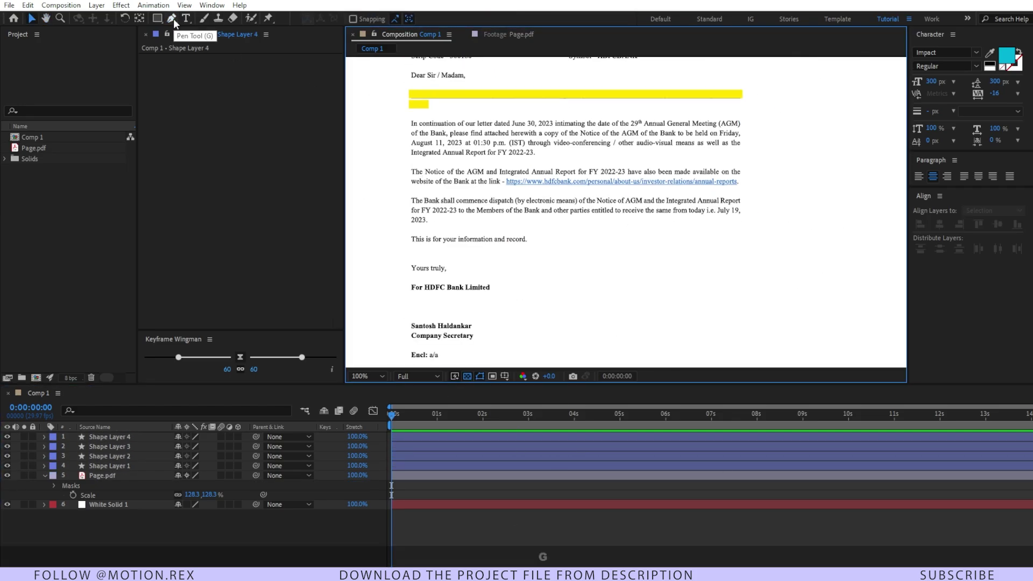
left_click(409, 171)
left_click(719, 172, "shift")
left_click(276, 537)
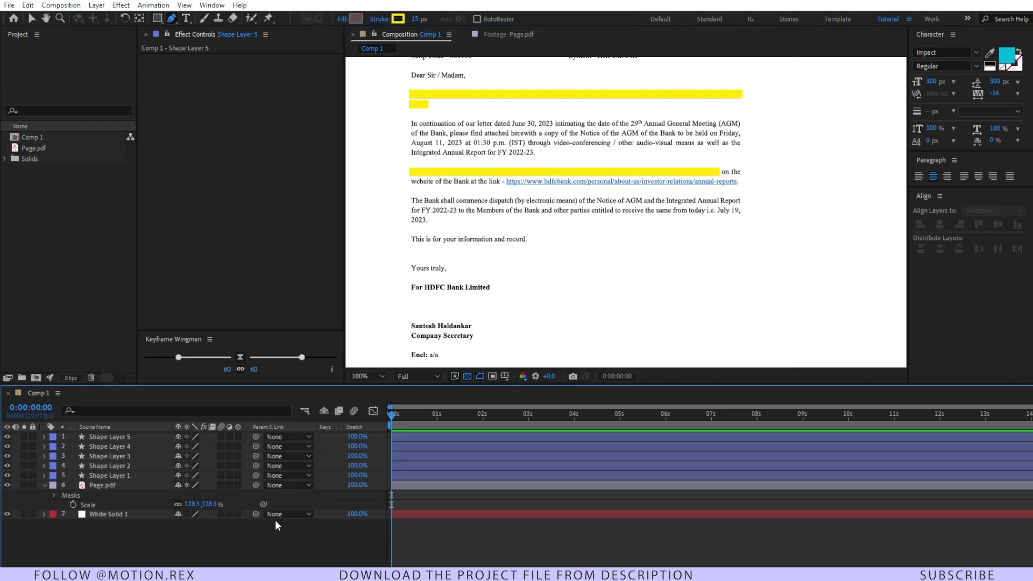
left_click(120, 438)
left_click(121, 438)
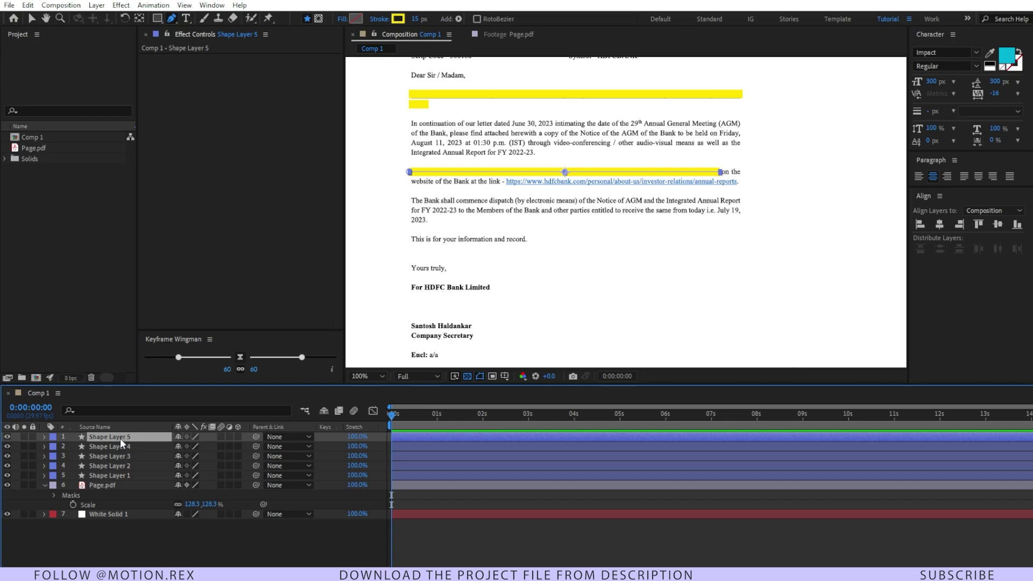
Set the highlight shape layers' blend mode to Multiply in the Mode column
key("F4")
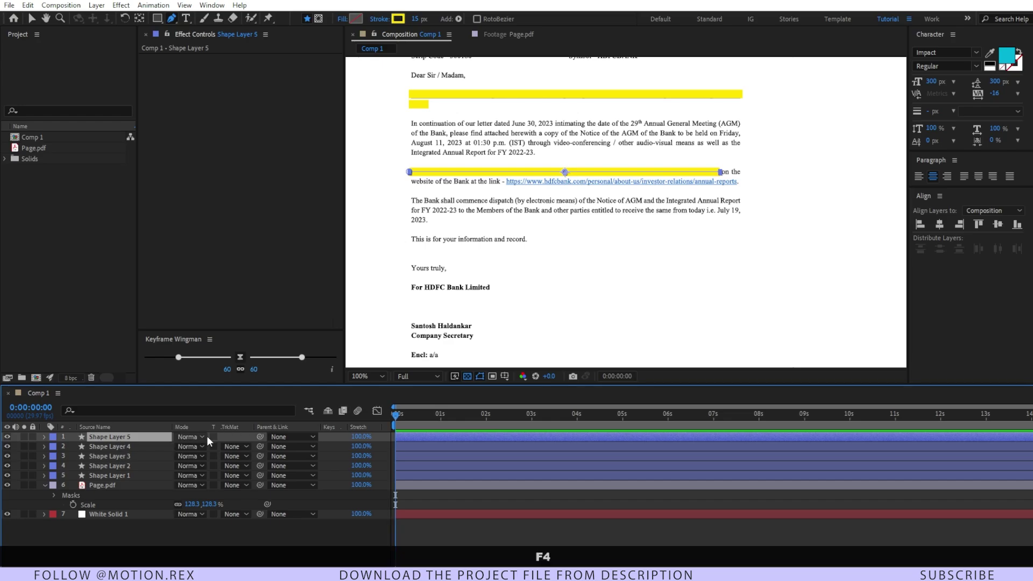
left_click(198, 437)
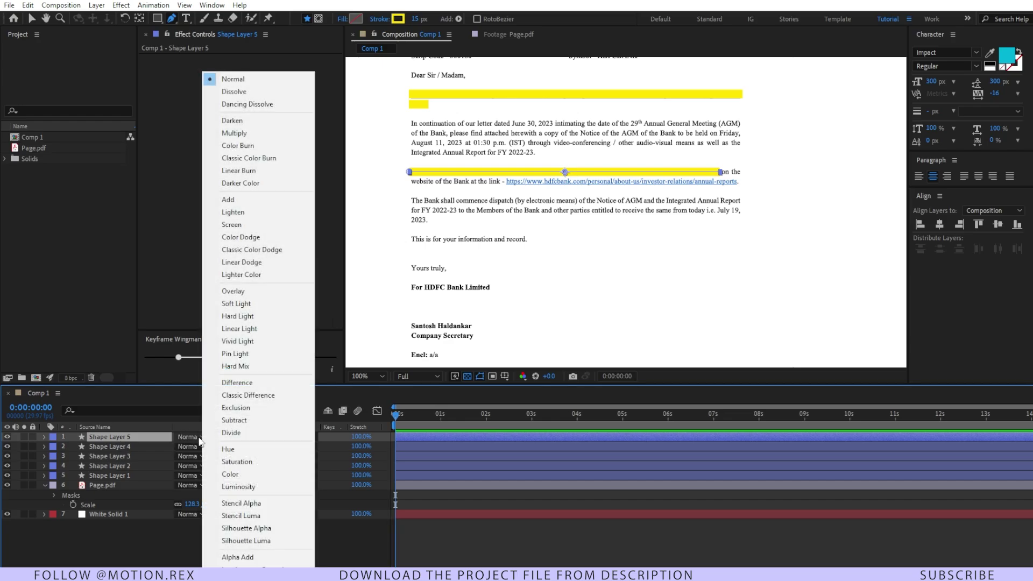
left_click(147, 526)
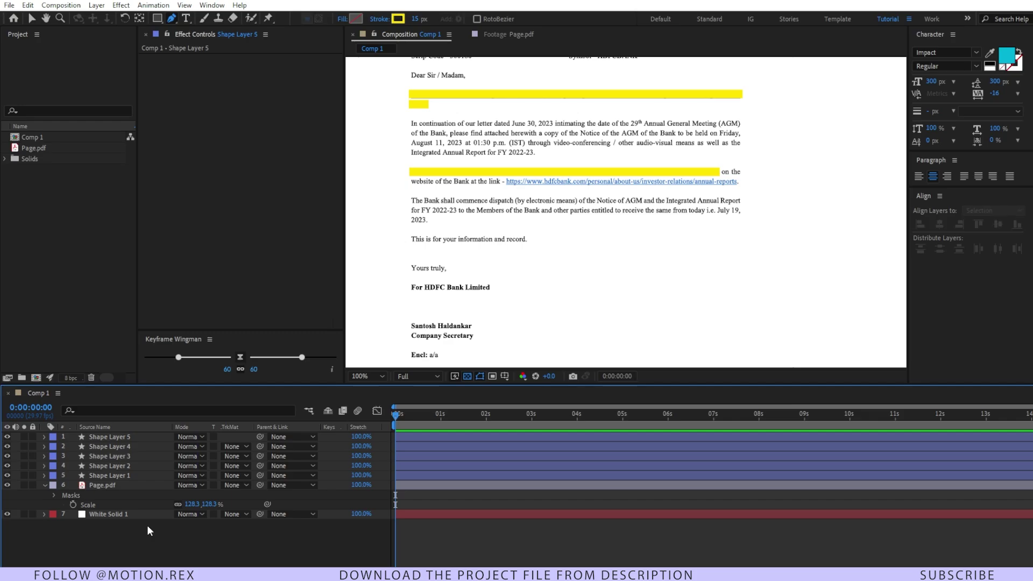
key("F4")
key("F4")
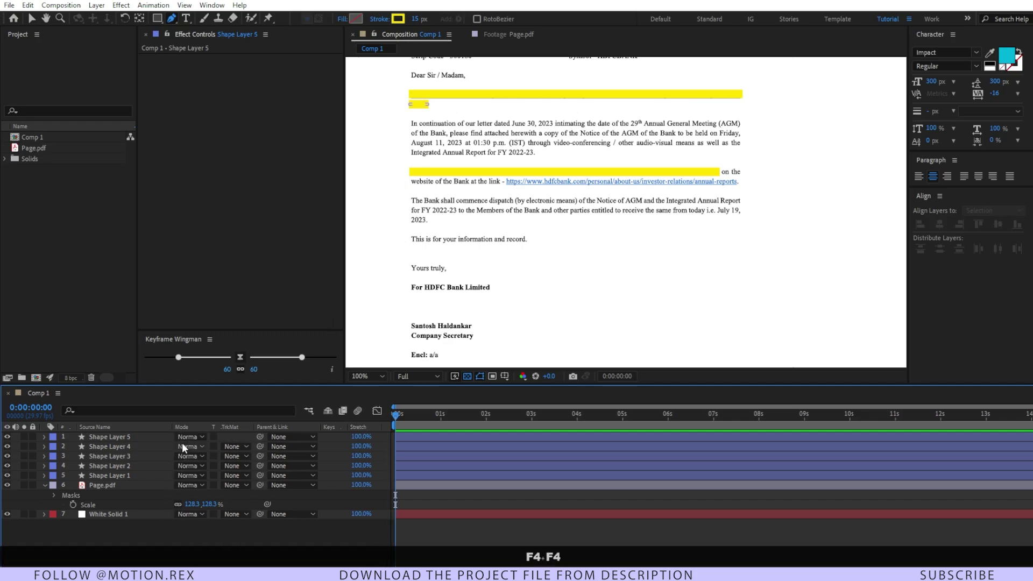
left_click(186, 437)
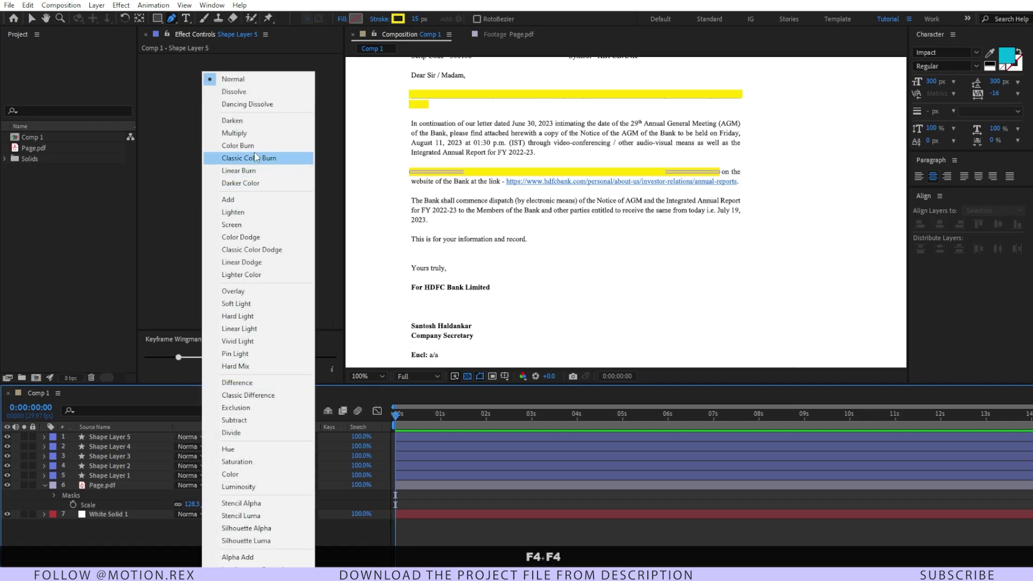
left_click(235, 133)
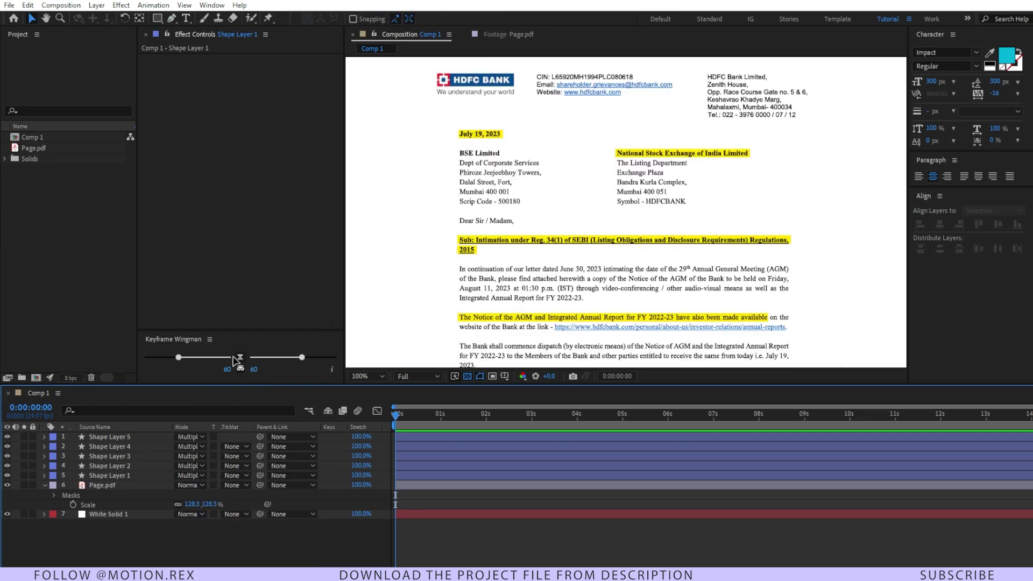
Add Trim Paths to Shape Layer 1, the date highlight
left_click(131, 477)
scroll(427, 156, "up", 2)
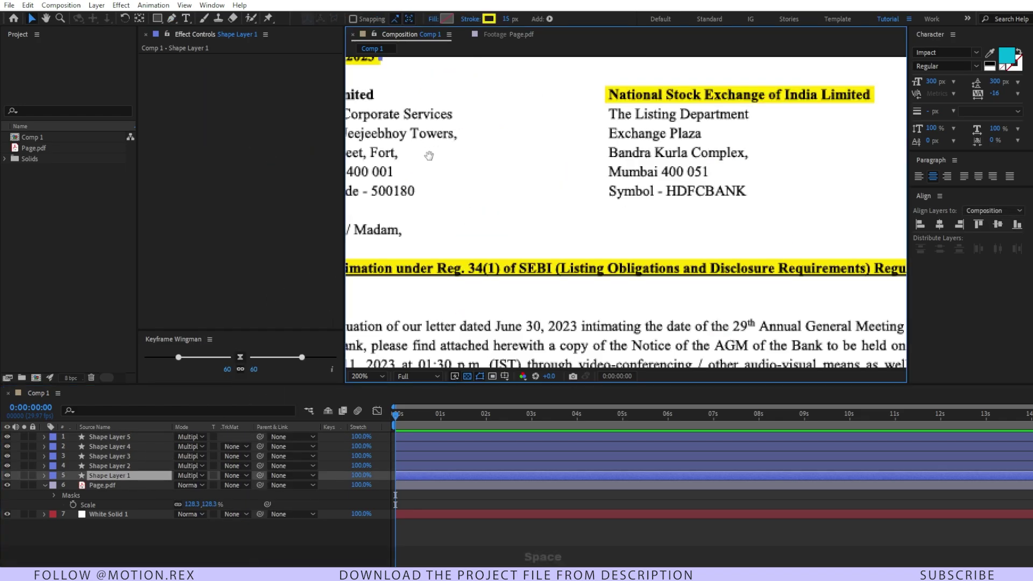
left_click_drag(427, 157, 594, 244)
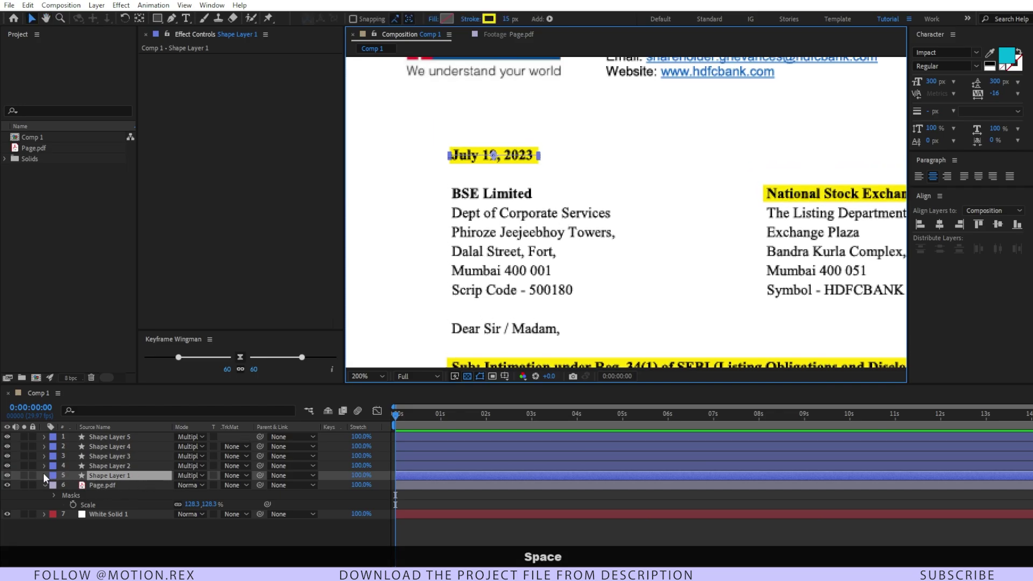
left_click(44, 475)
left_click(248, 446)
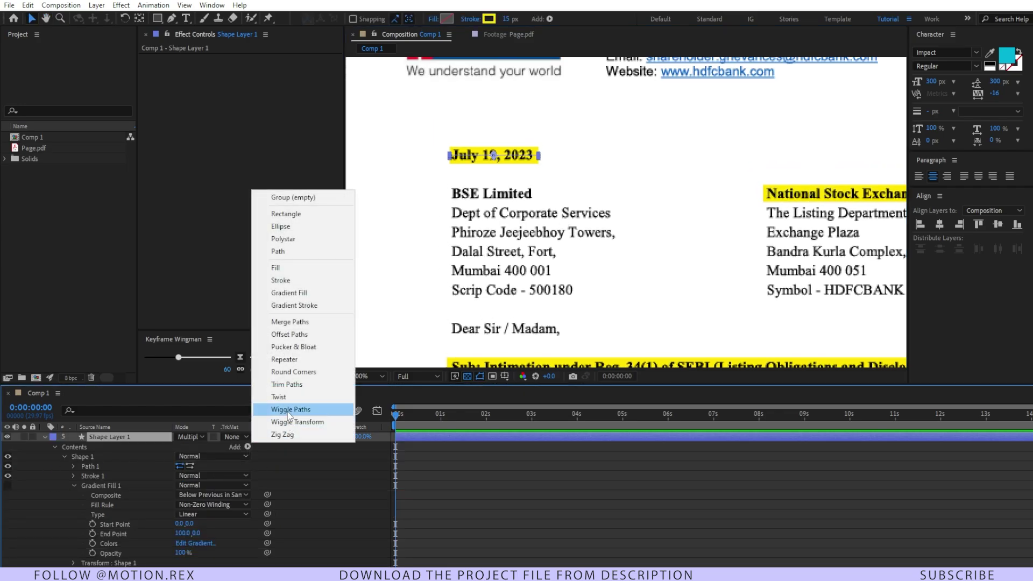
left_click(288, 384)
left_click(82, 505)
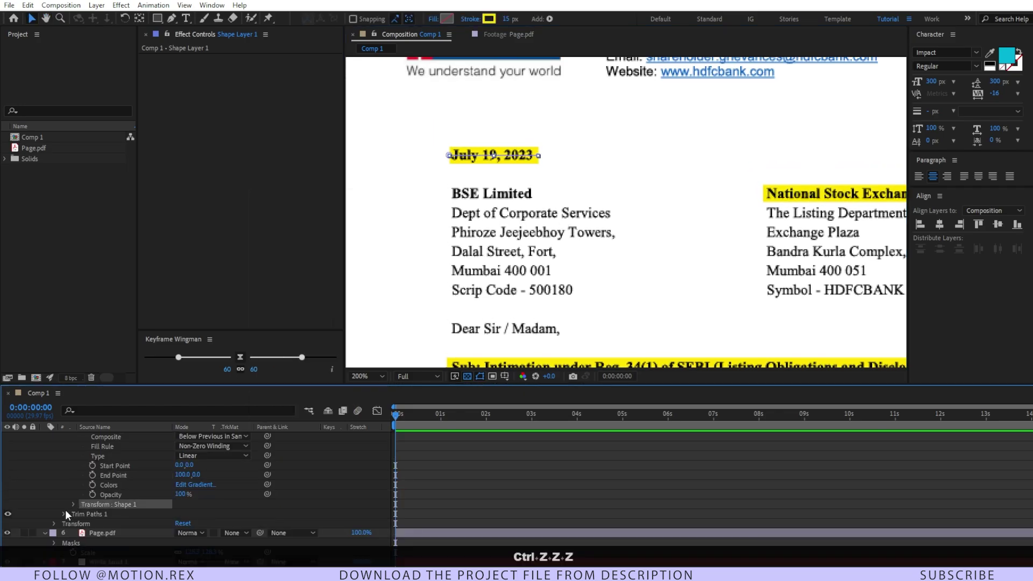
Keyframe Trim Paths End from 0% at time zero to 100% at frame 20, then preview
scroll(97, 490, "down", 2)
left_click(95, 495)
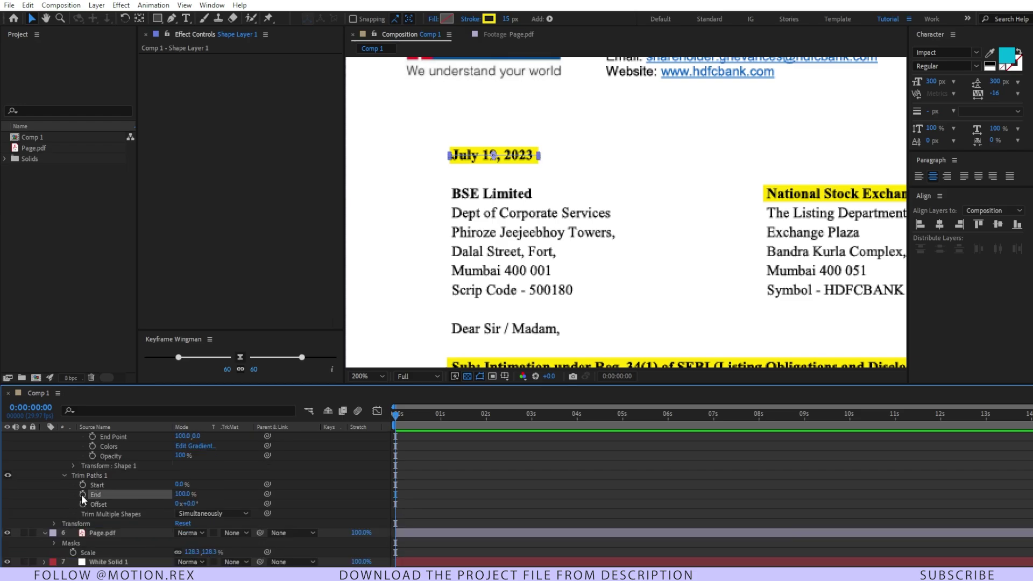
left_click(82, 494)
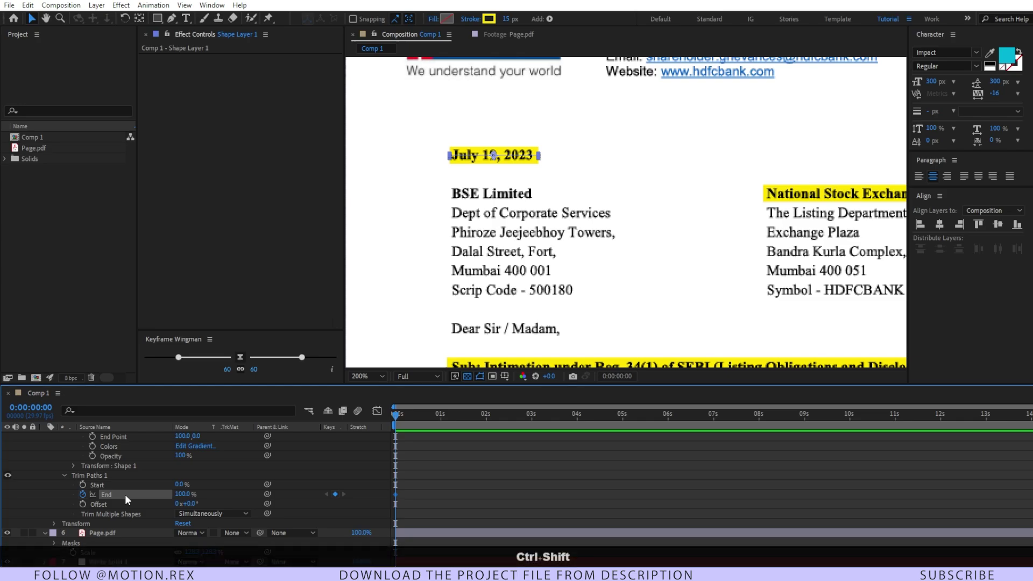
key("ctrl+shift+Right")
key("ctrl+shift+Right")
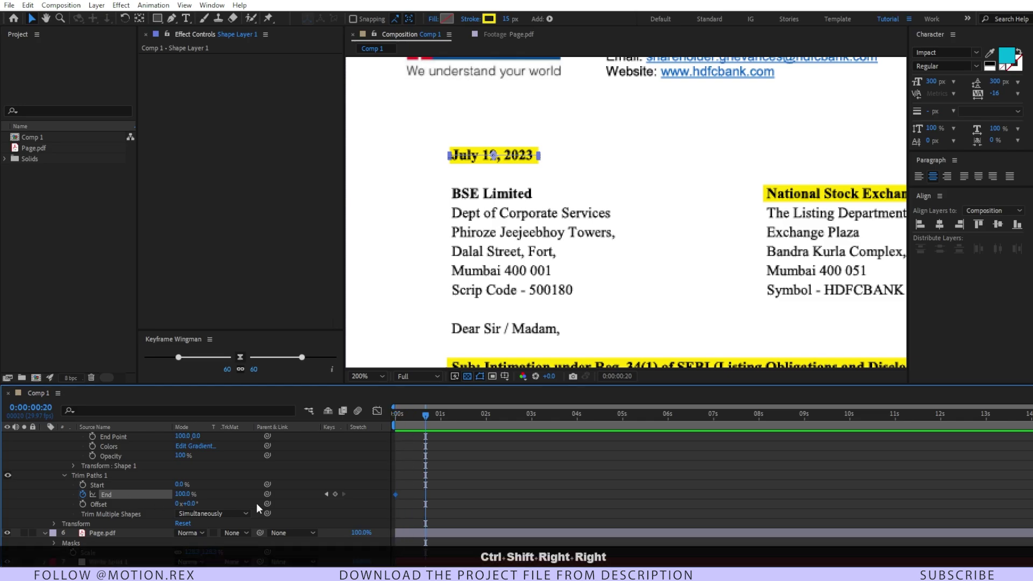
left_click_drag(395, 493, 425, 501)
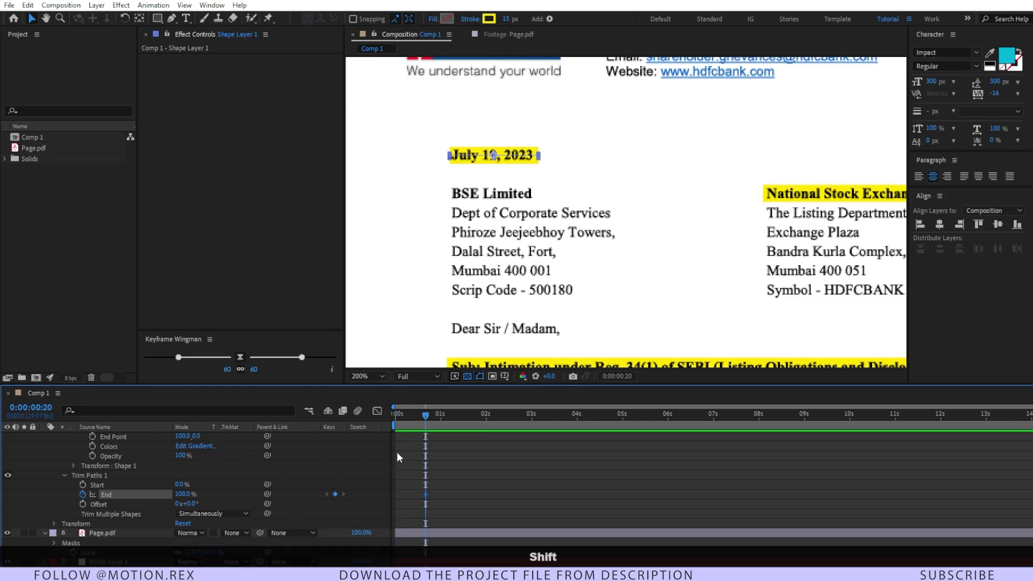
left_click_drag(425, 415, 395, 417)
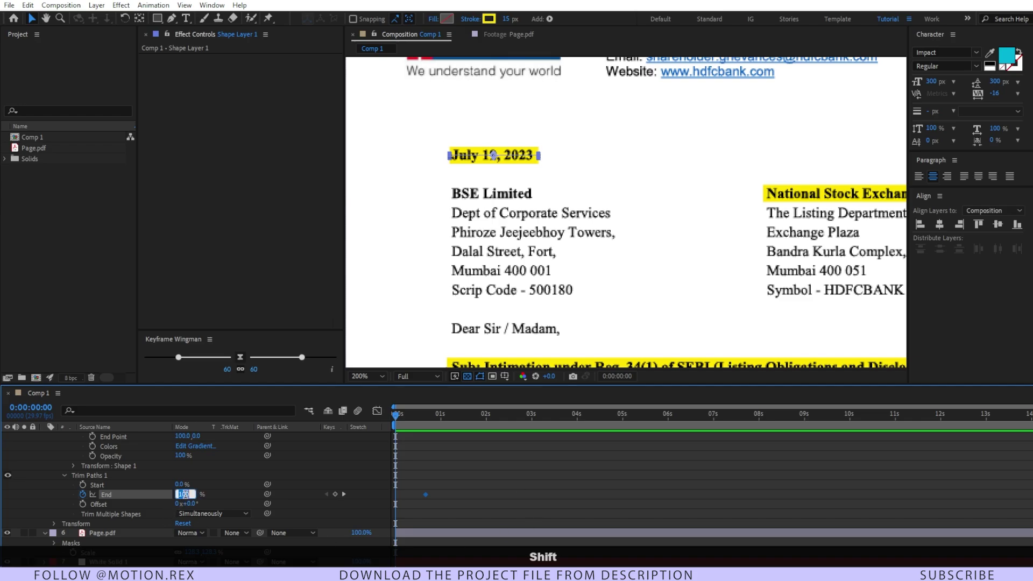
type("0")
key("KP_Enter")
left_click(504, 476)
key("space")
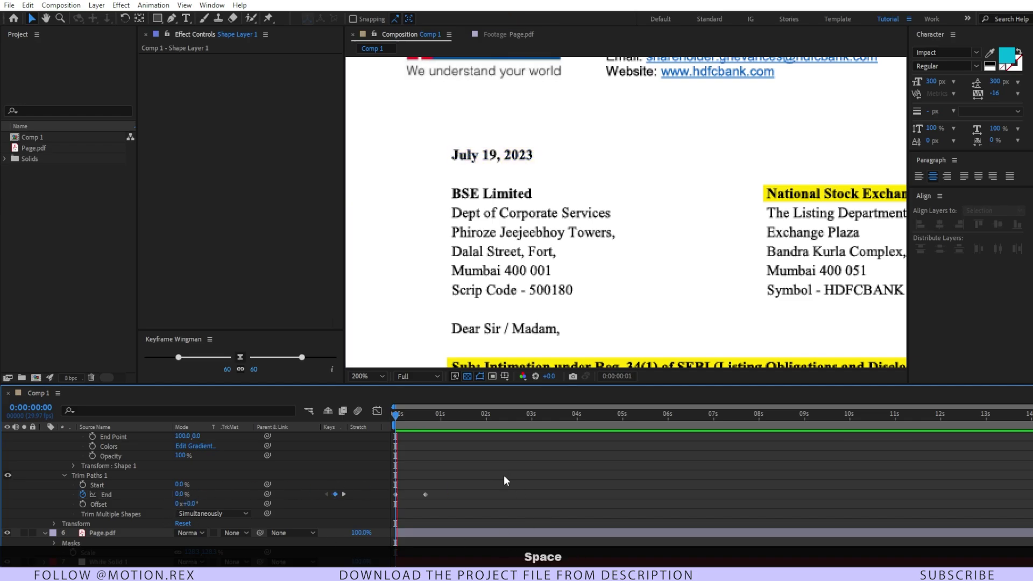
Ease the End keyframes, replay the wipe, and copy both keyframes
left_click(366, 493)
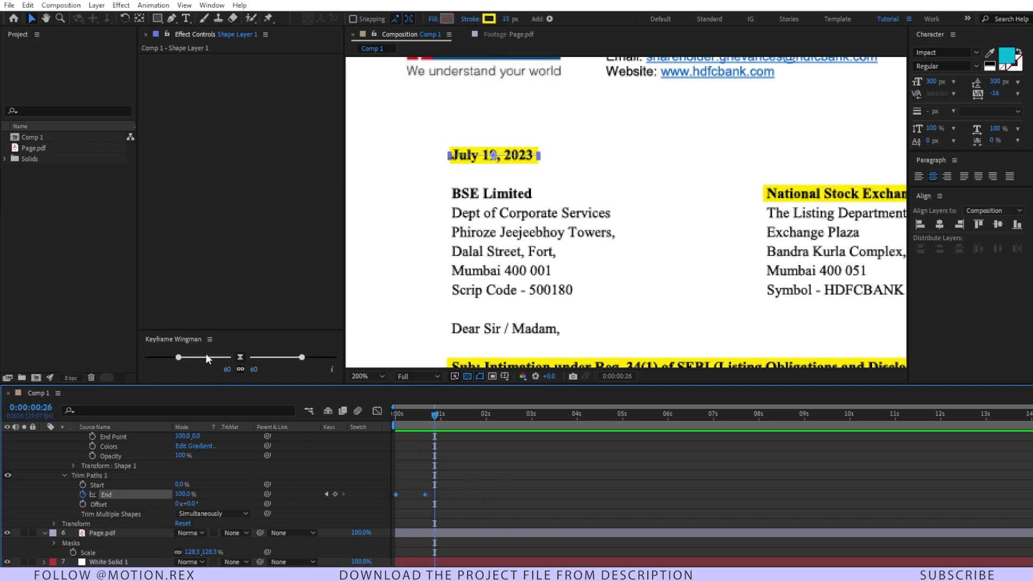
left_click(240, 357)
key("Home")
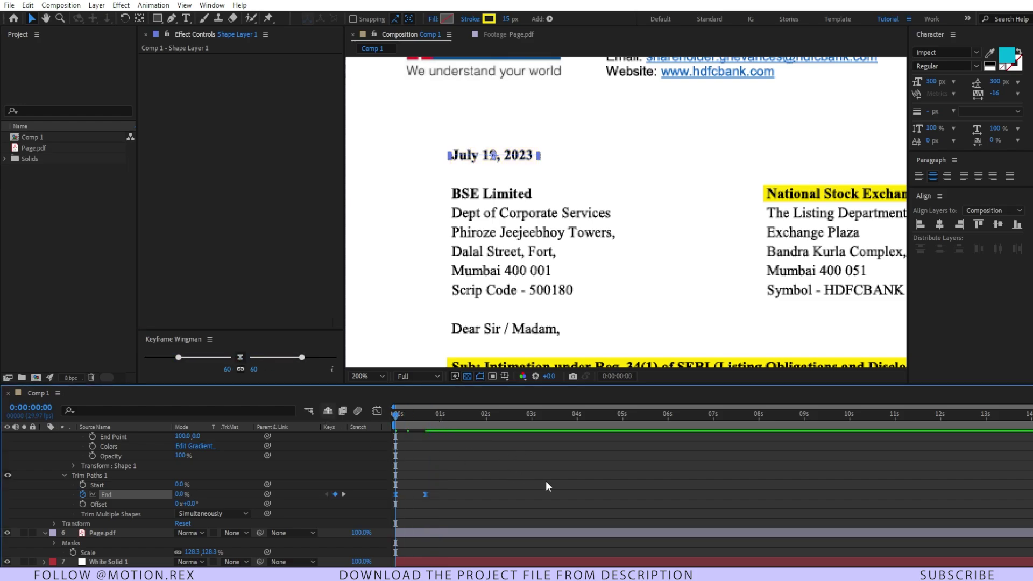
key("space")
left_click(557, 493)
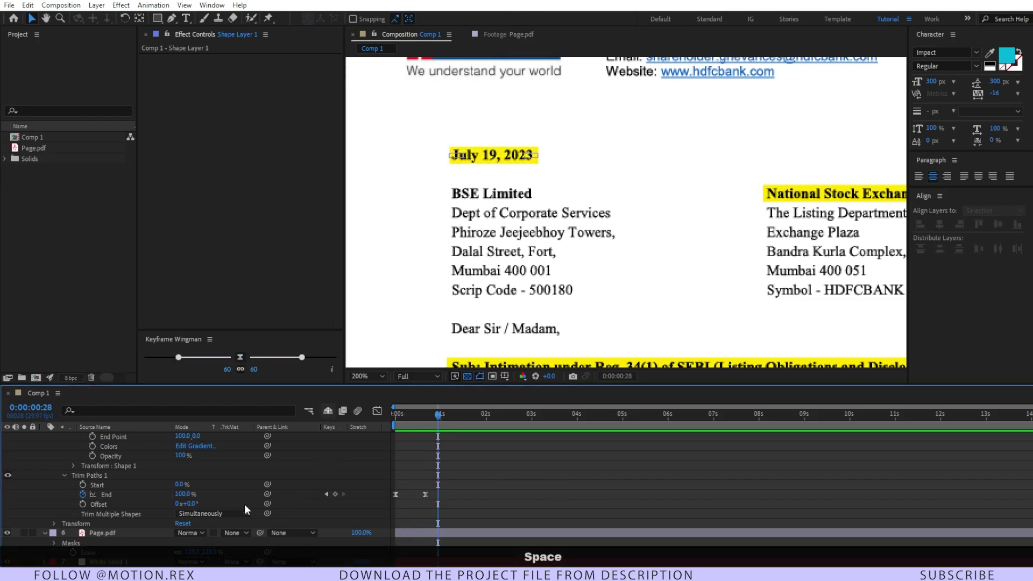
left_click_drag(511, 515, 373, 490)
key("ctrl")
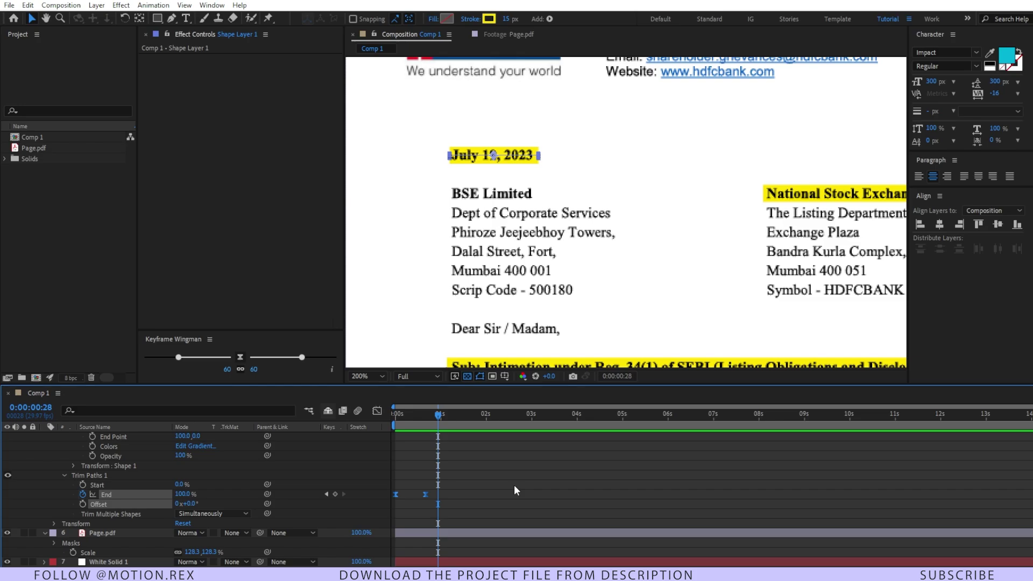
key("ctrl+c")
Select Shape Layers 2 through 5 at time zero to receive the copied End keyframes
scroll(183, 465, "up", 5)
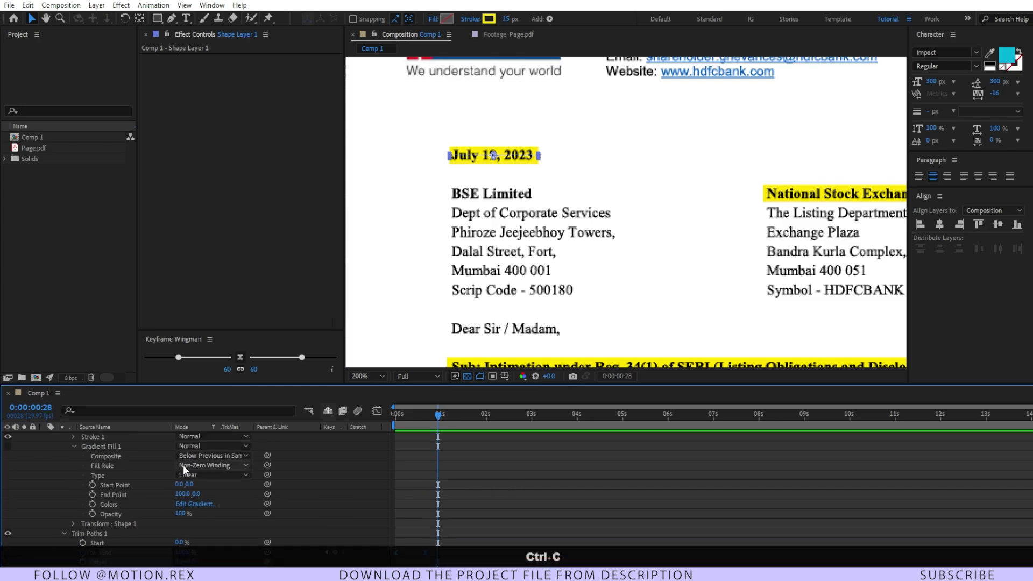
left_click(121, 466)
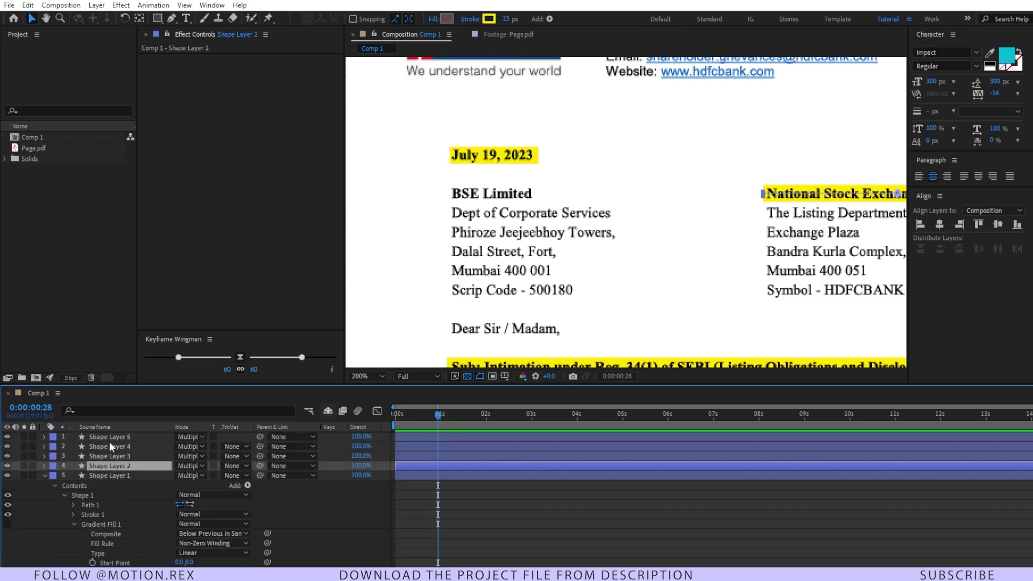
left_click(131, 436, "shift")
left_click_drag(412, 418, 393, 433)
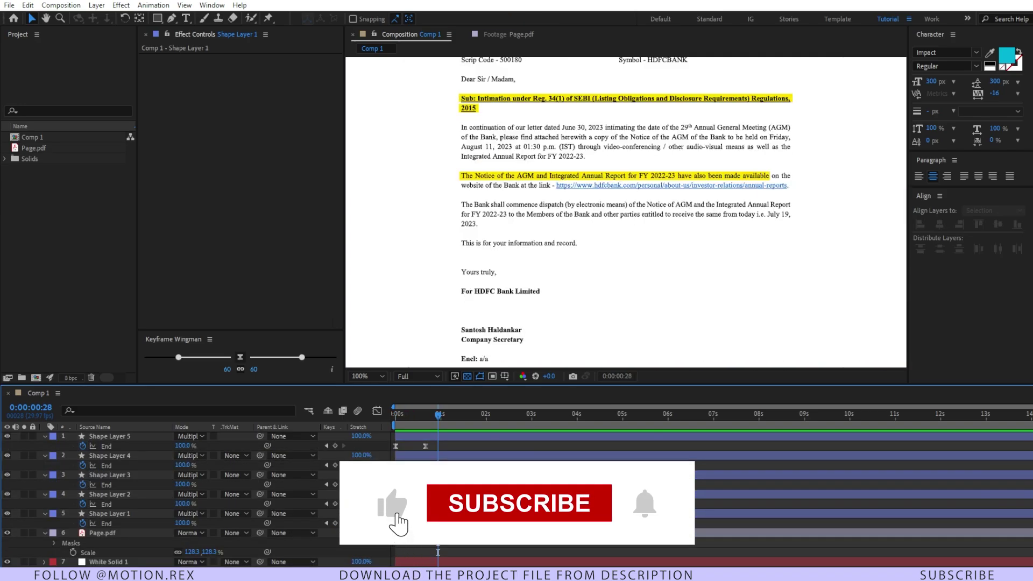
Create Comp 2 containing Comp 1 and a Null 1 layer, with Comp 1 set to 3D
key("ctrl+n")
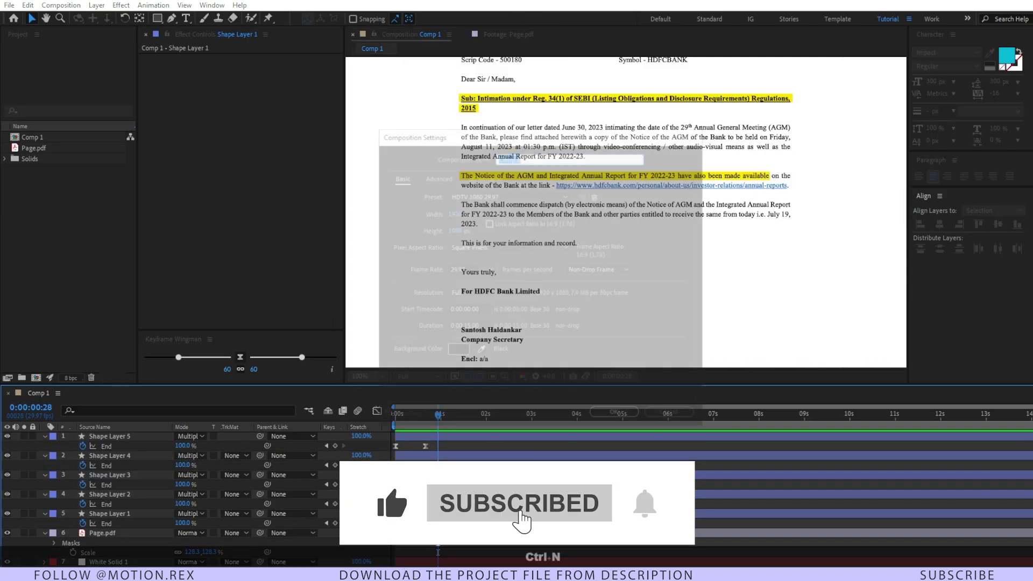
left_click(614, 422)
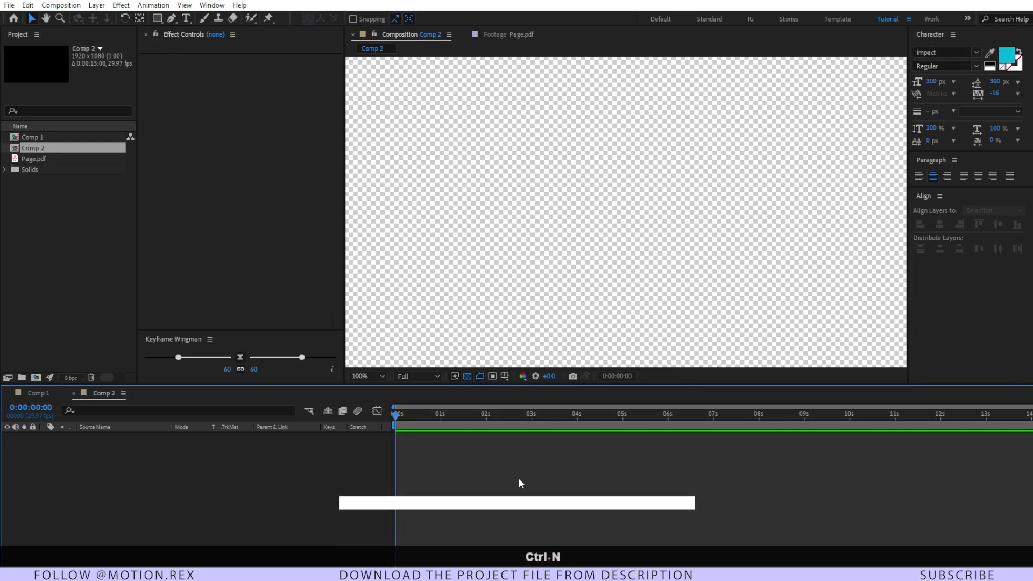
left_click_drag(40, 144, 134, 463)
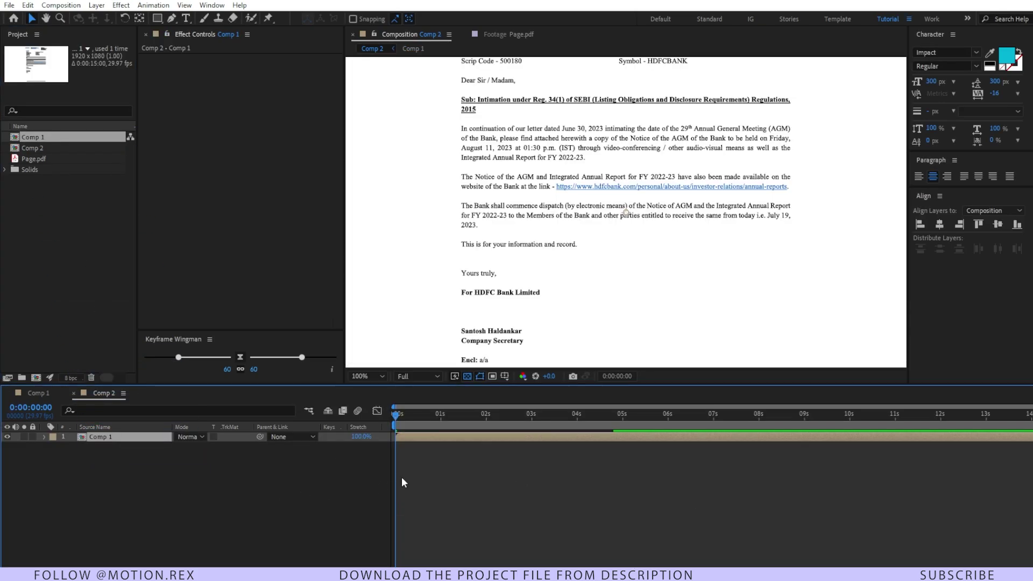
right_click(275, 498)
mouse_move(308, 362)
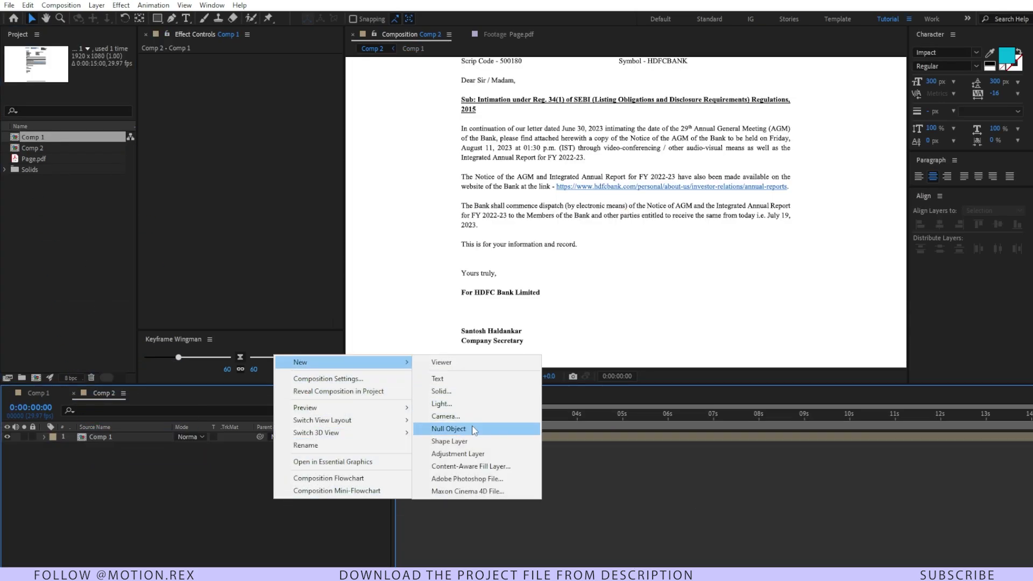
left_click(449, 429)
key("F4")
left_click(239, 446)
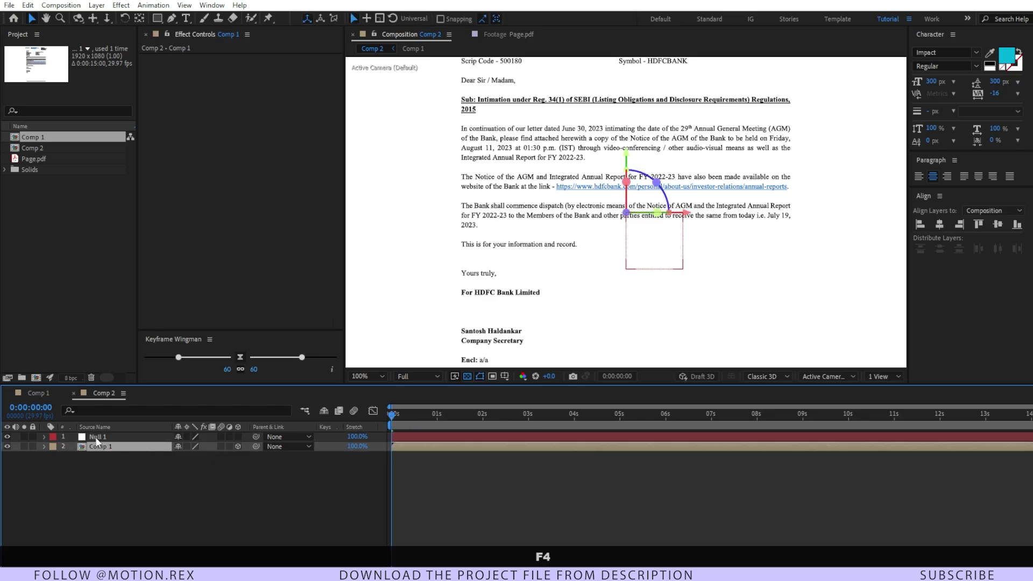
Make Null 1 a 3D layer and keyframe its Position and Scale at time zero
left_click(224, 438)
left_click(238, 436)
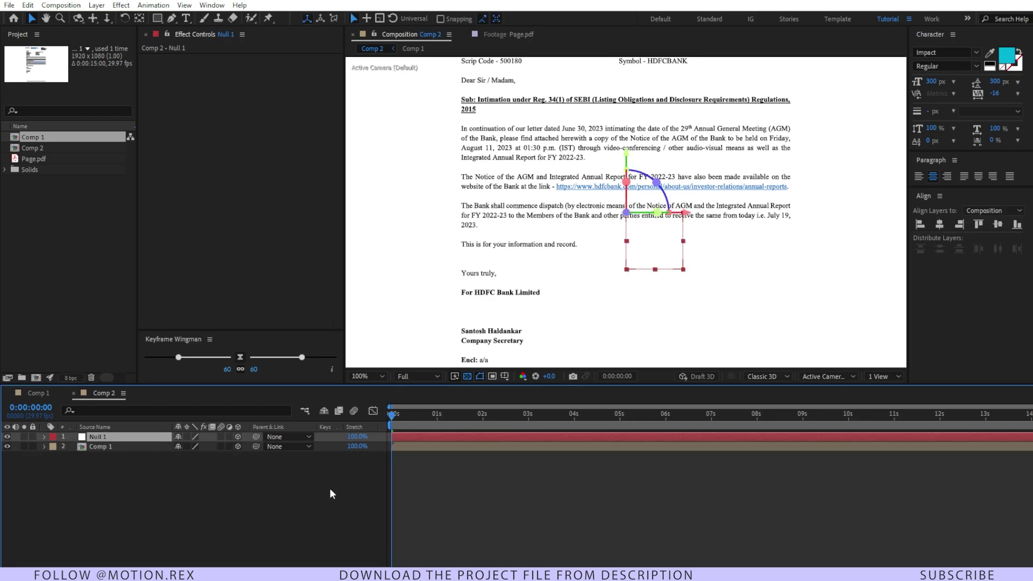
key("shift+slash")
key("s")
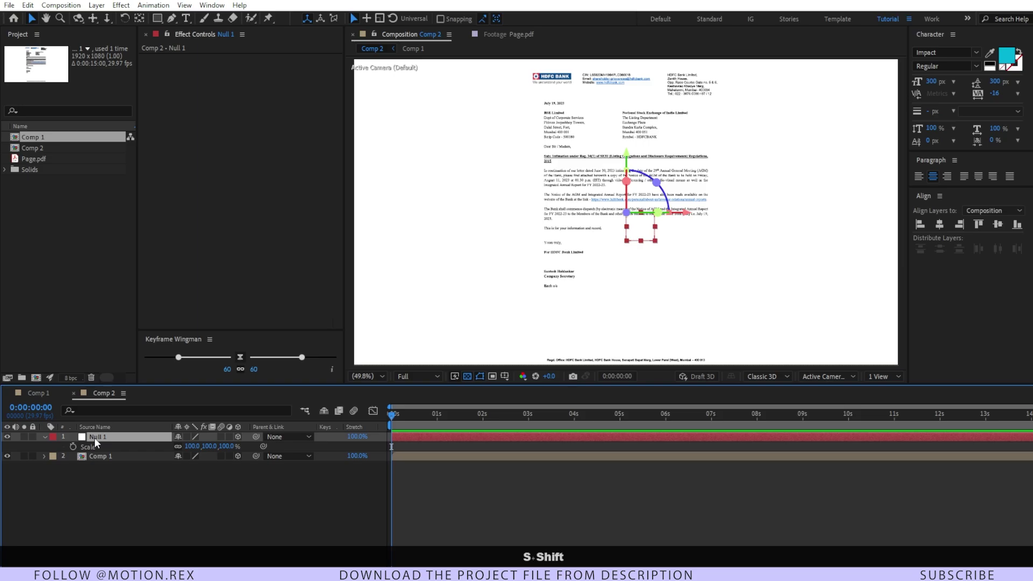
key("shift+p")
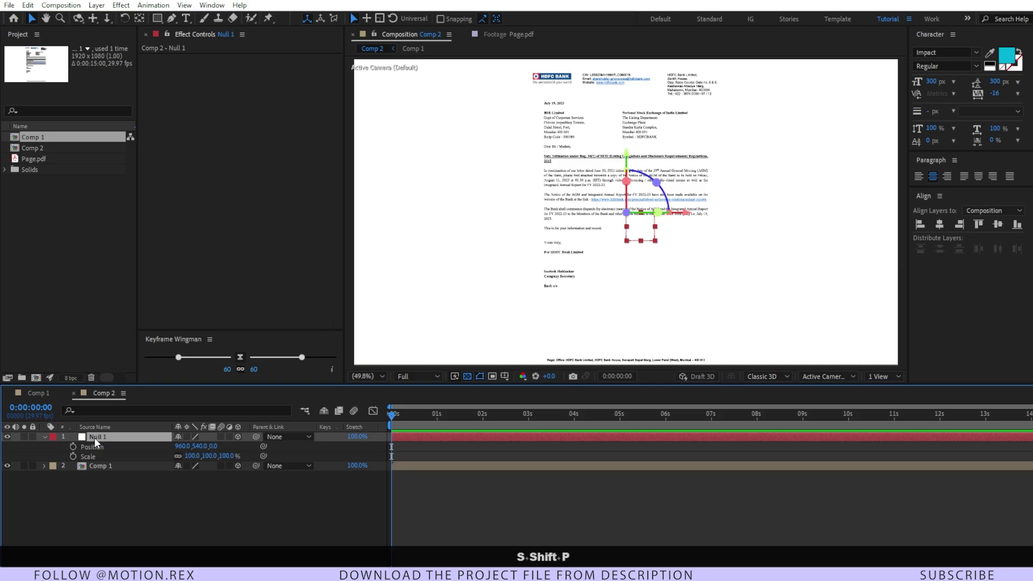
left_click(85, 447)
left_click(86, 457, "shift")
left_click(73, 457)
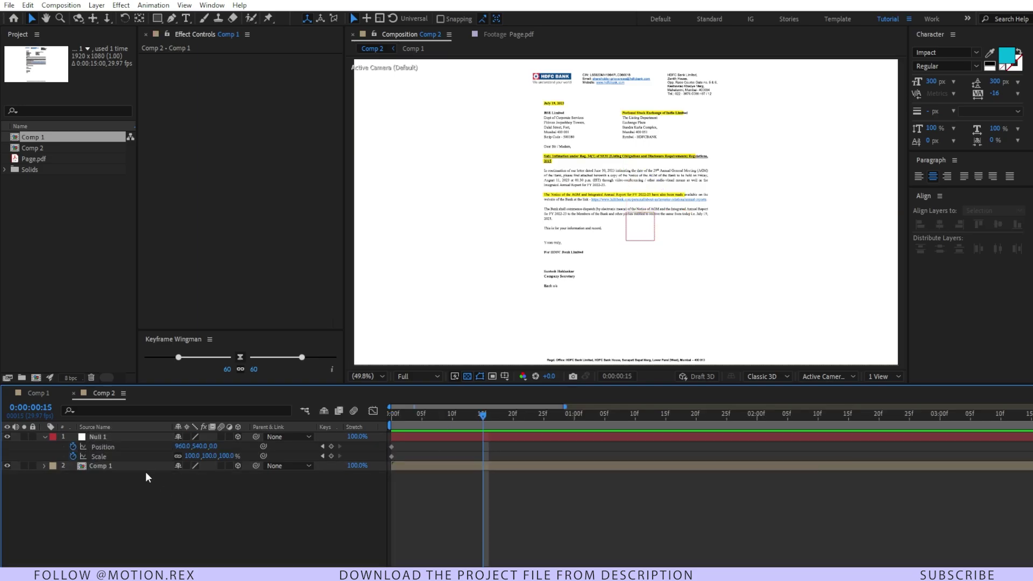
Parent Comp 1 to Null 1, scale Null 1 to about 275%, and lower it to frame the letter's top
left_click(145, 470)
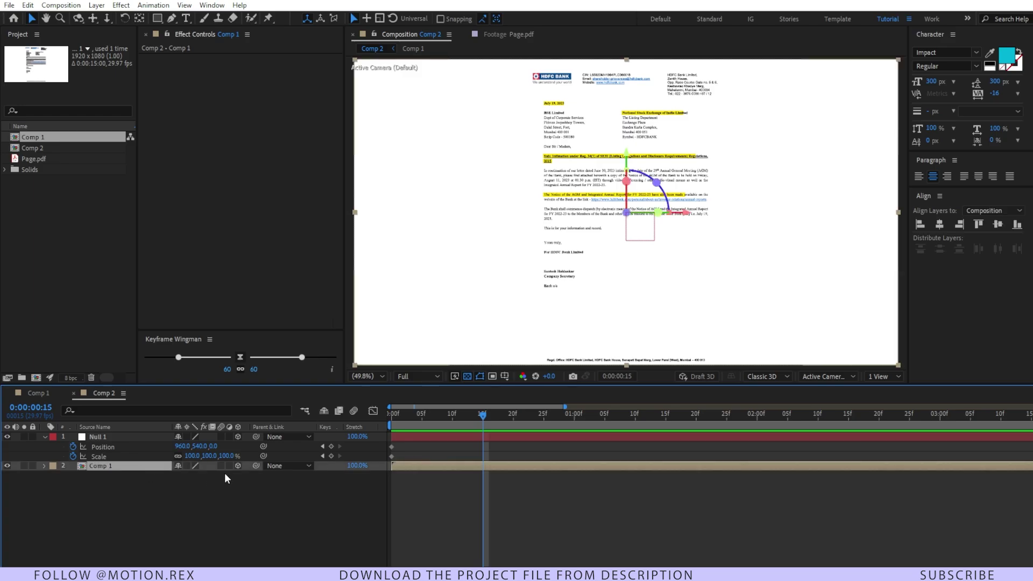
left_click_drag(256, 465, 124, 437)
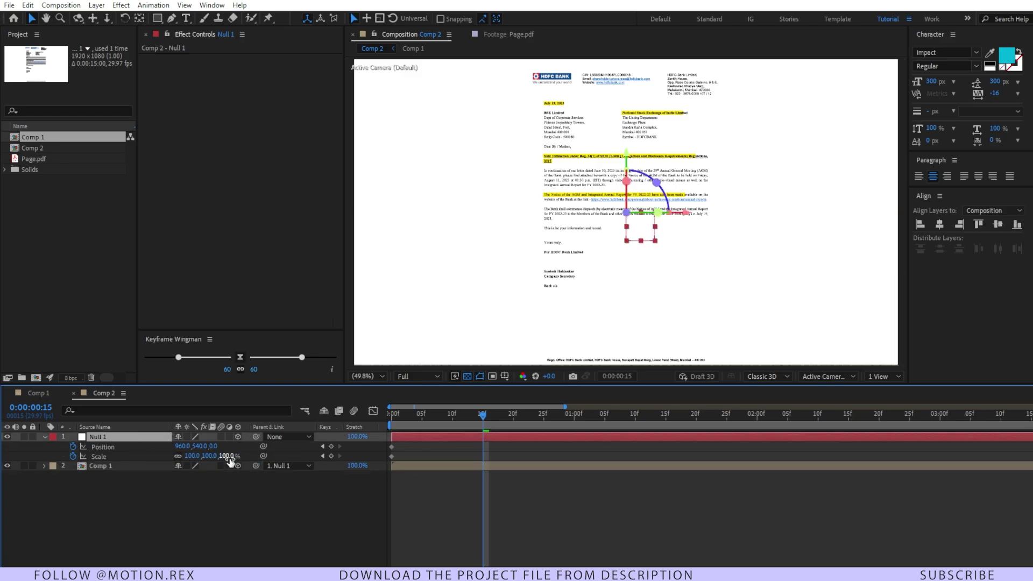
left_click_drag(224, 459, 344, 474)
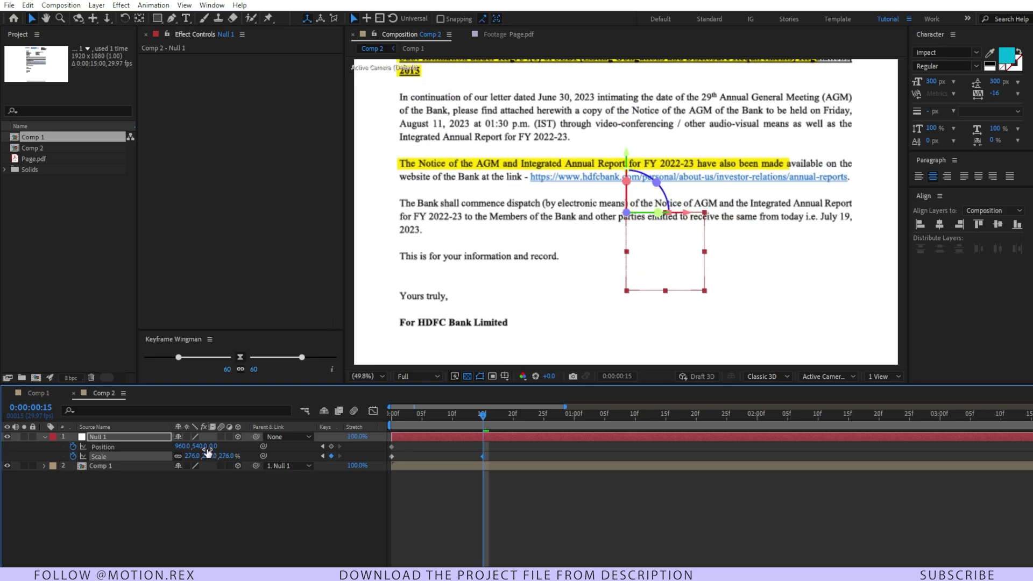
left_click_drag(201, 448, 277, 452)
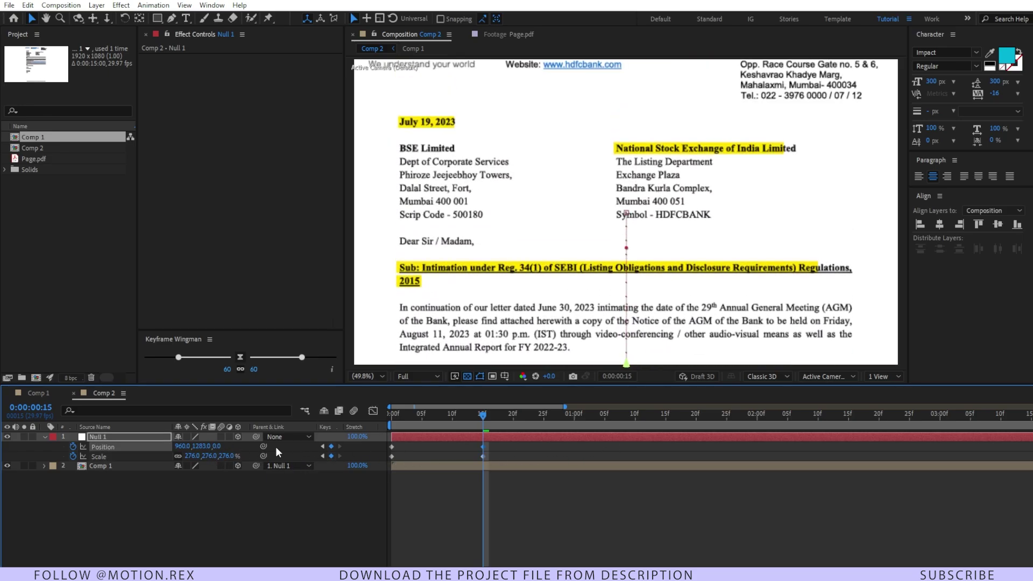
left_click(545, 429)
left_click_drag(544, 427, 573, 430)
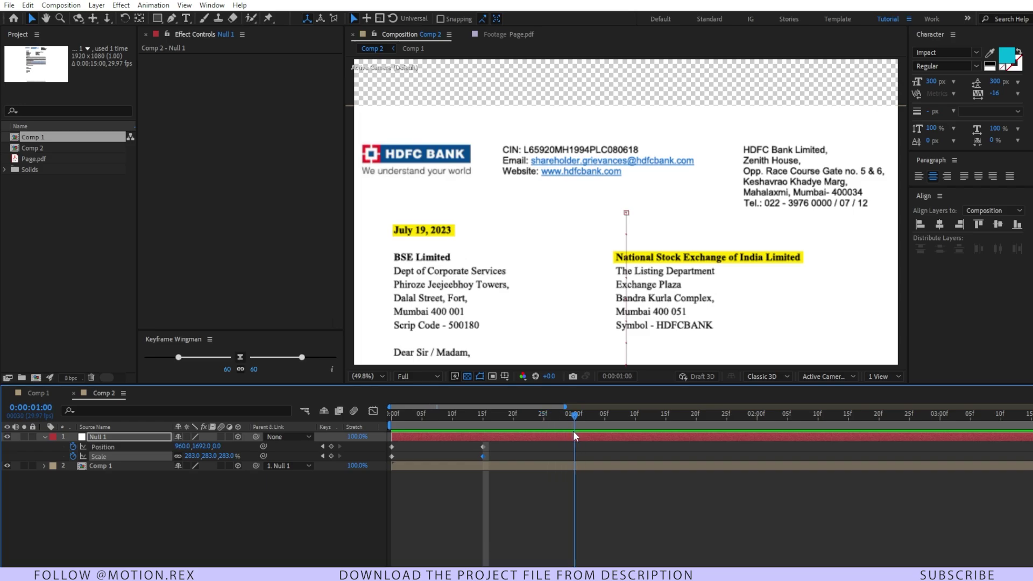
Keyframe Null 1 at 1:00, scale the page to 255% at 1:15, and slide it up at 2:00
left_click(555, 502)
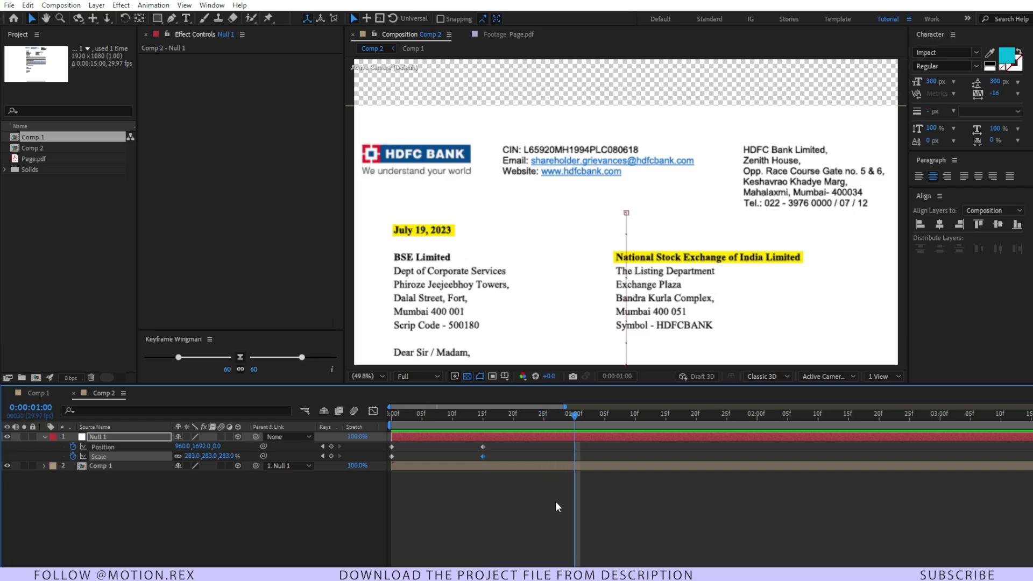
left_click(331, 447)
left_click(330, 456)
left_click_drag(576, 415, 667, 427)
left_click(586, 489)
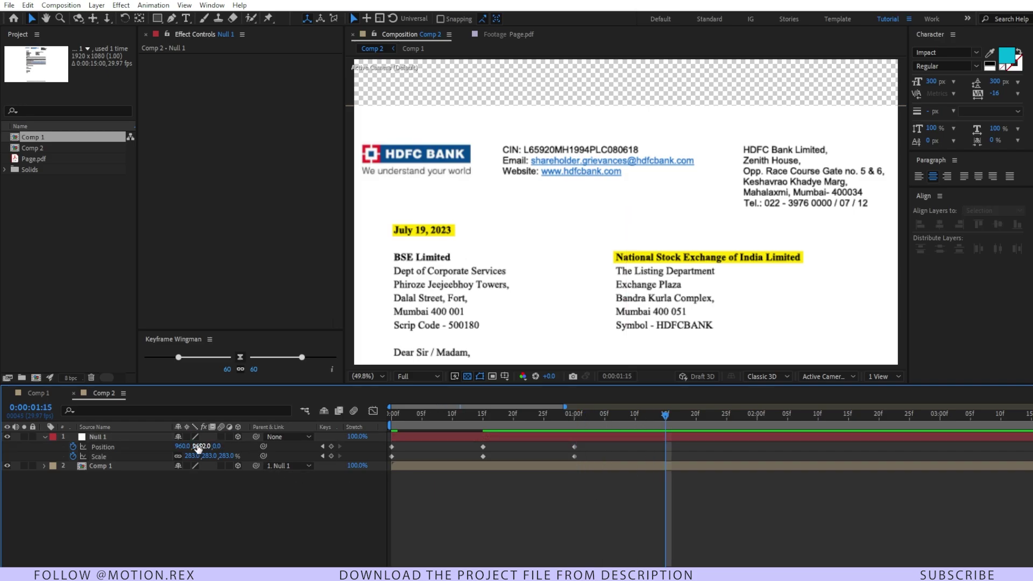
mouse_move(198, 448)
left_mouse_down()
mouse_move(191, 441)
mouse_move(200, 446)
left_mouse_up()
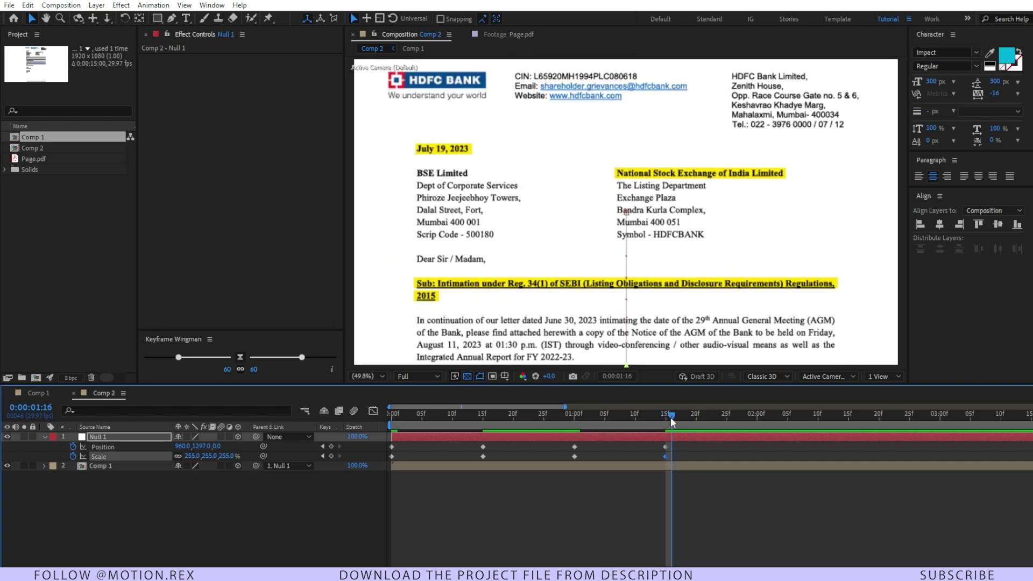
left_click_drag(670, 417, 754, 430)
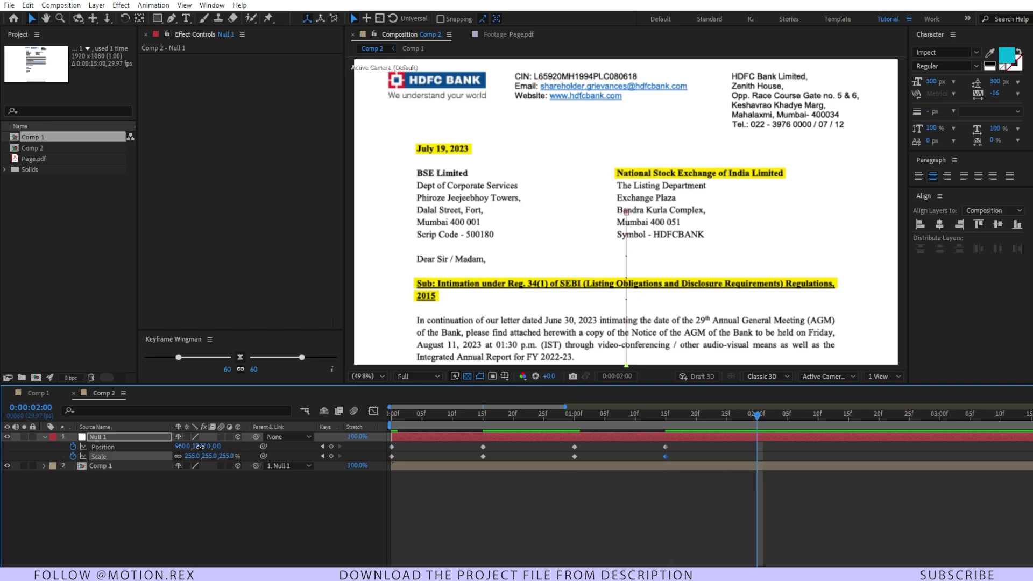
mouse_move(200, 446)
left_mouse_down()
mouse_move(185, 446)
mouse_move(198, 456)
mouse_move(177, 447)
mouse_move(228, 457)
mouse_move(191, 447)
left_mouse_up()
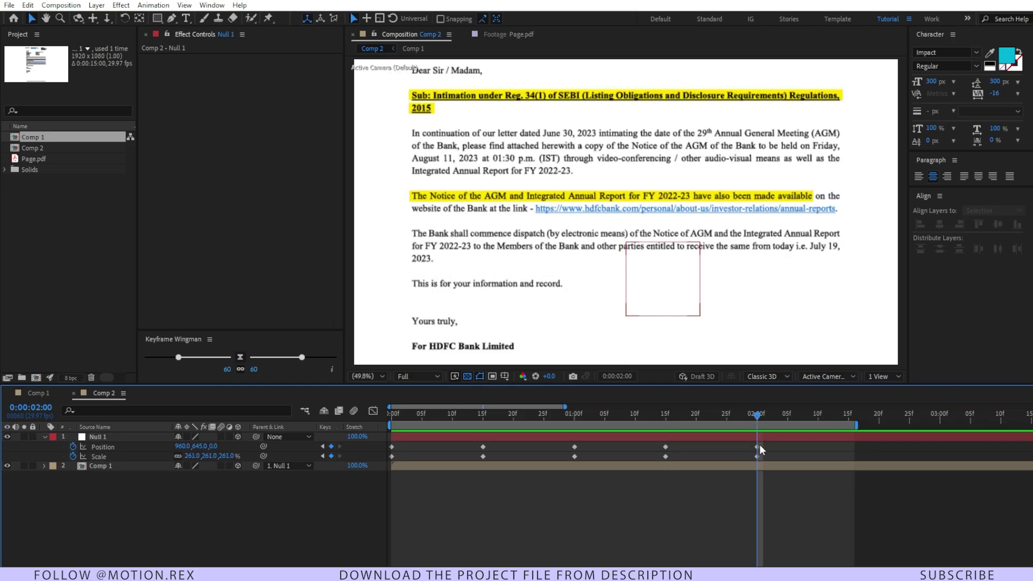
left_click_drag(762, 444, 852, 453)
Copy Null 1's 1:15 keyframes, paste them at the current time, and preview the pan
left_click_drag(657, 442, 705, 466)
key("ctrl+c")
key("ctrl+v")
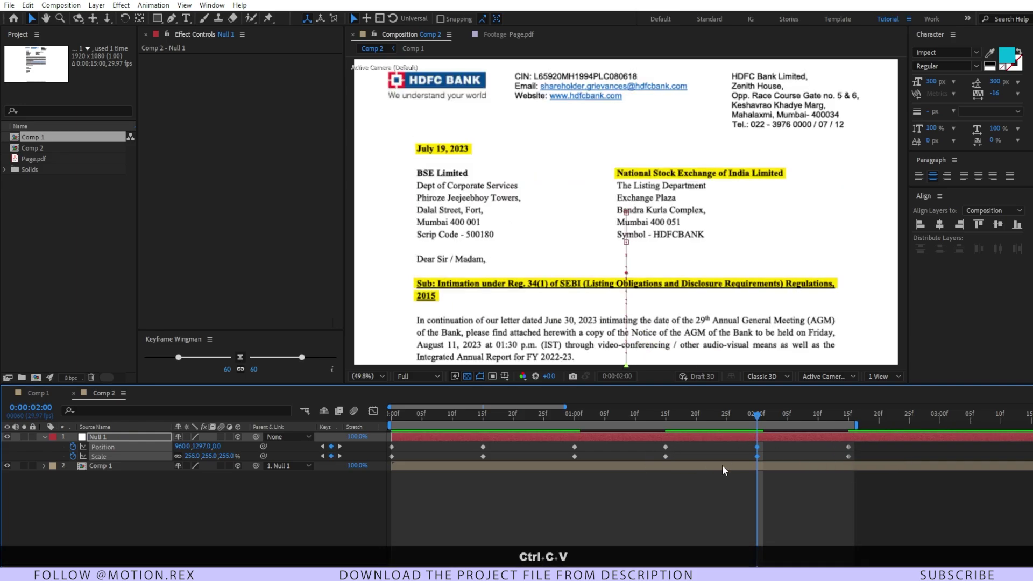
left_click(740, 418)
key("space")
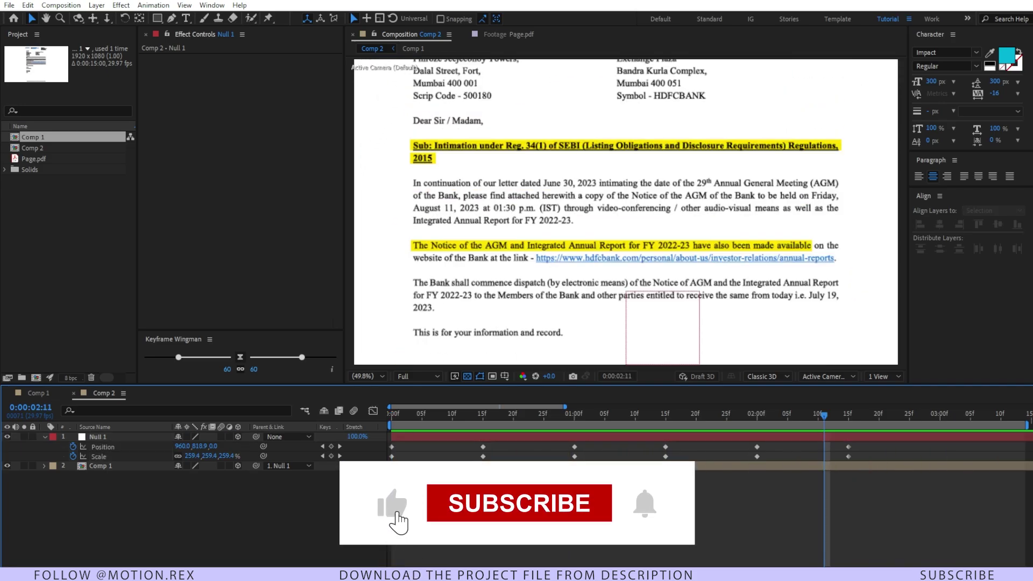
key("ctrl+n")
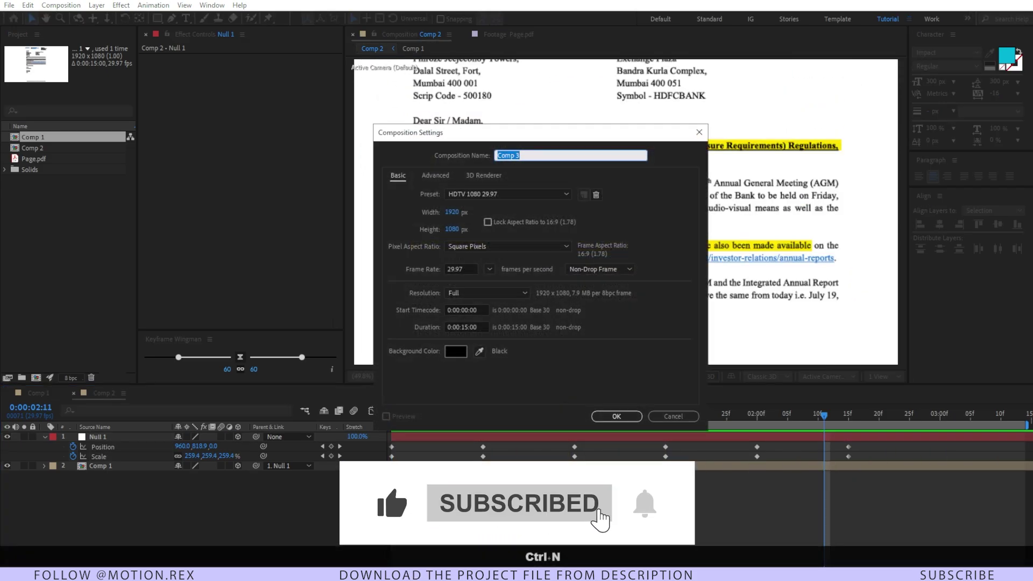
Confirm Comp 3 and add Comp 2 to it as a layer
key("Return")
key("ctrl+slash")
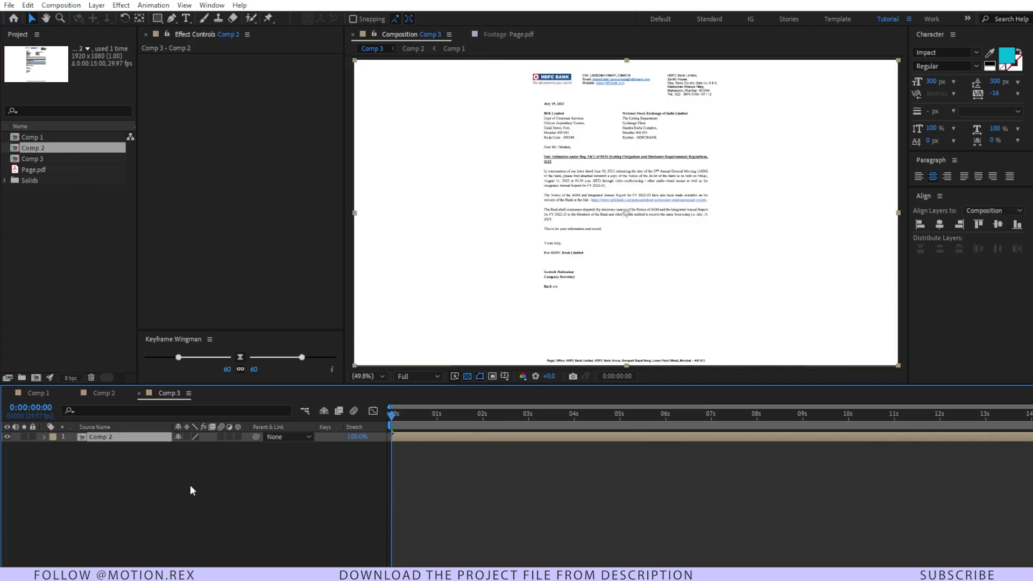
left_click(189, 486)
Add Camera 1 as a 50mm Two-Node Camera
right_click(276, 469)
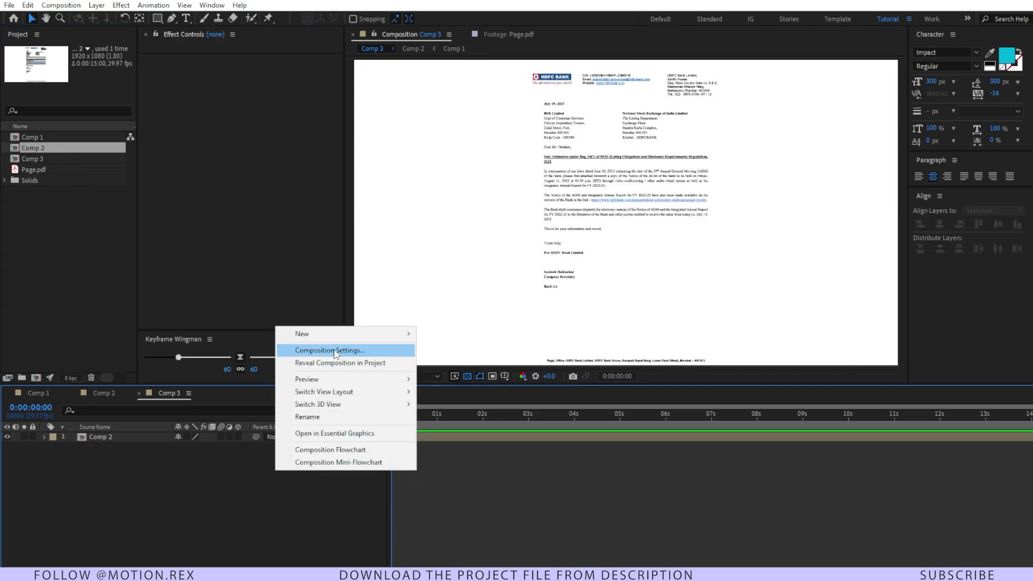
mouse_move(333, 335)
left_click(446, 388)
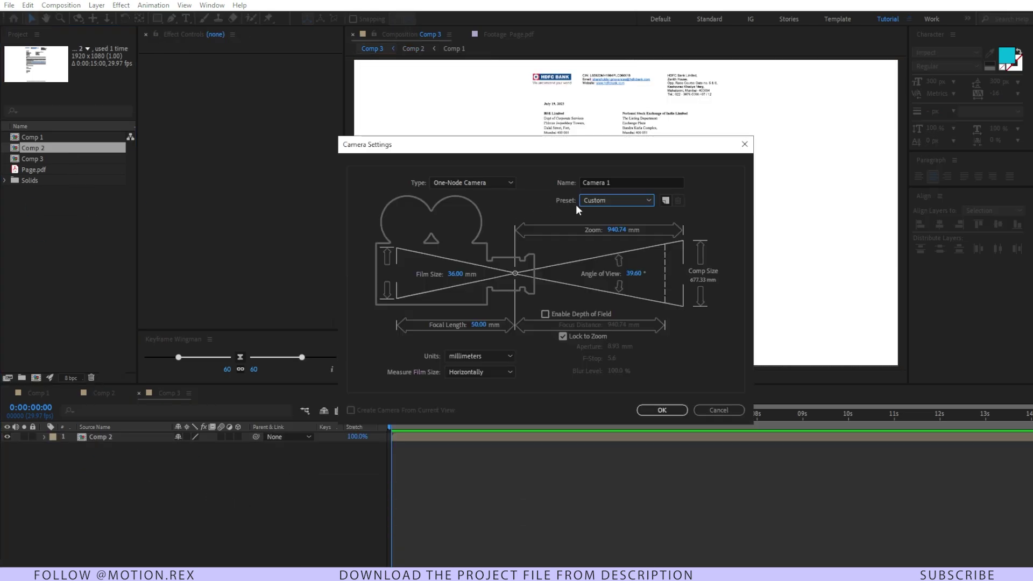
left_click(591, 201)
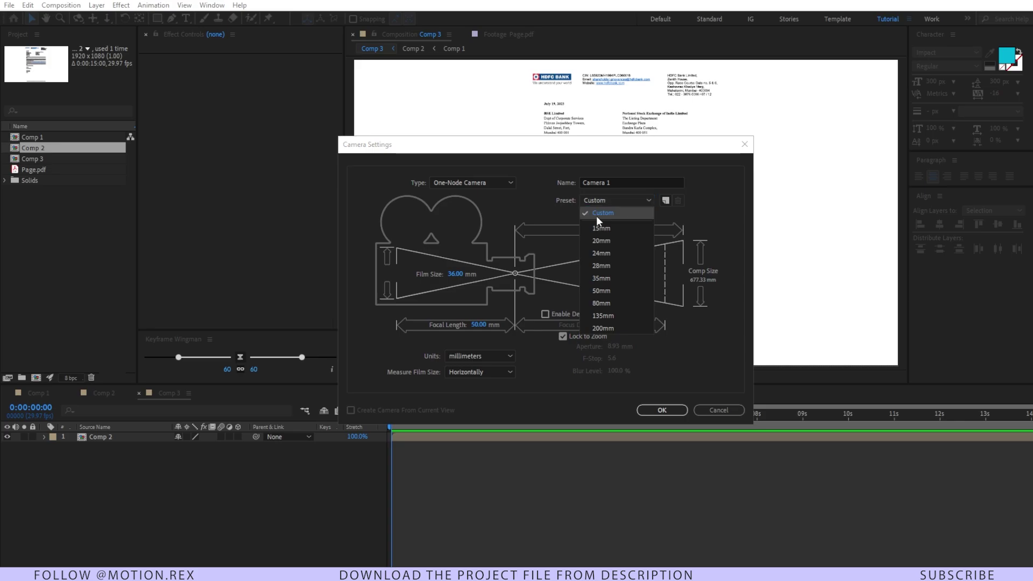
left_click(484, 183)
left_click(485, 208)
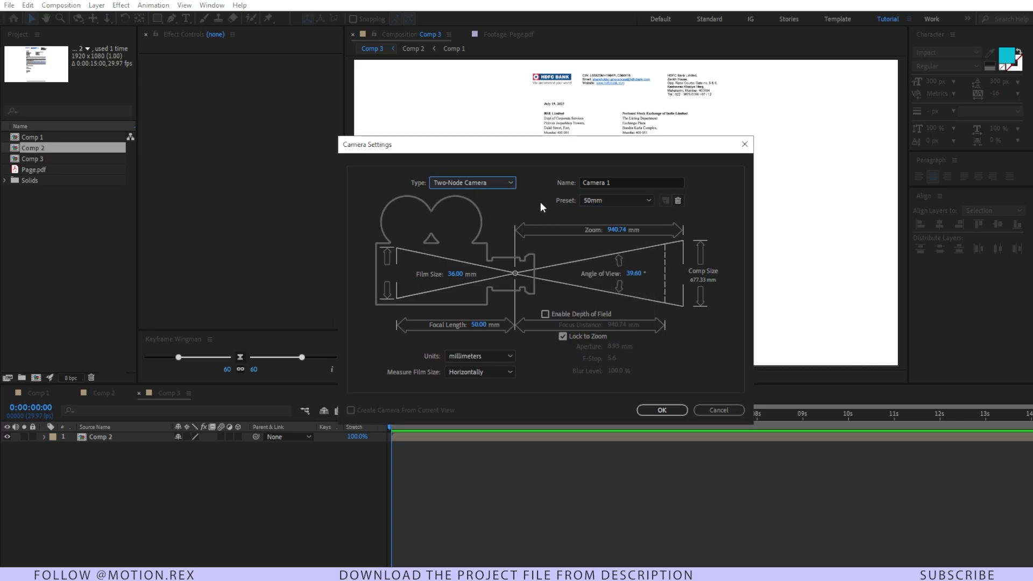
key("Return")
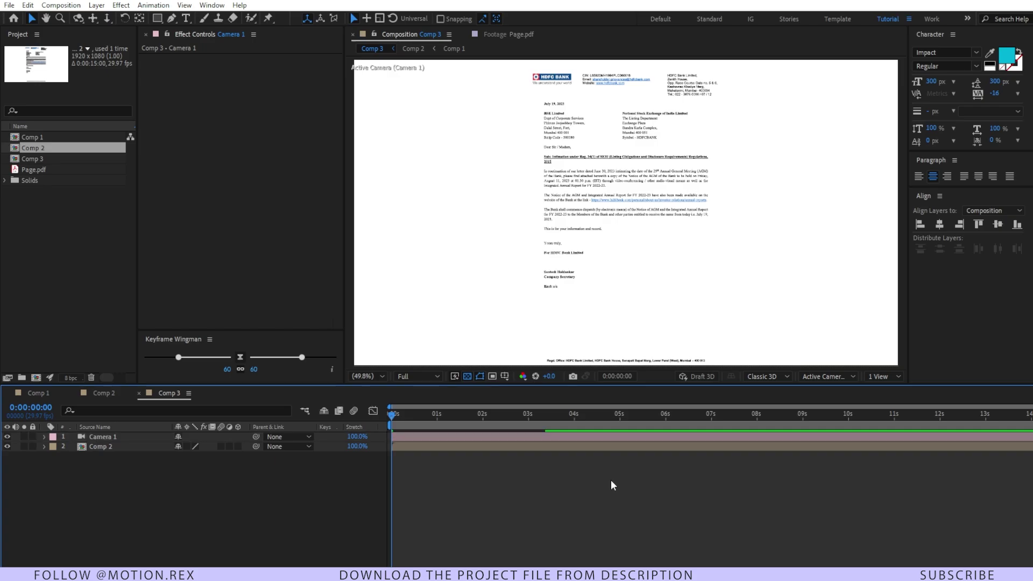
Add Null 2 and turn on the 3D switch for Null 2 and Comp 2
right_click(147, 456)
mouse_move(178, 320)
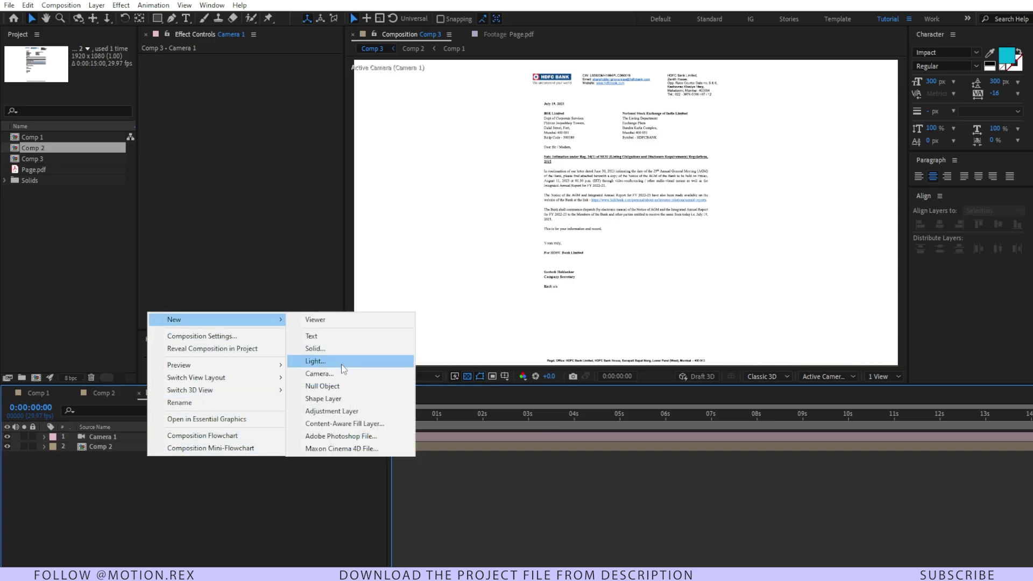
left_click(344, 385)
left_click(240, 446)
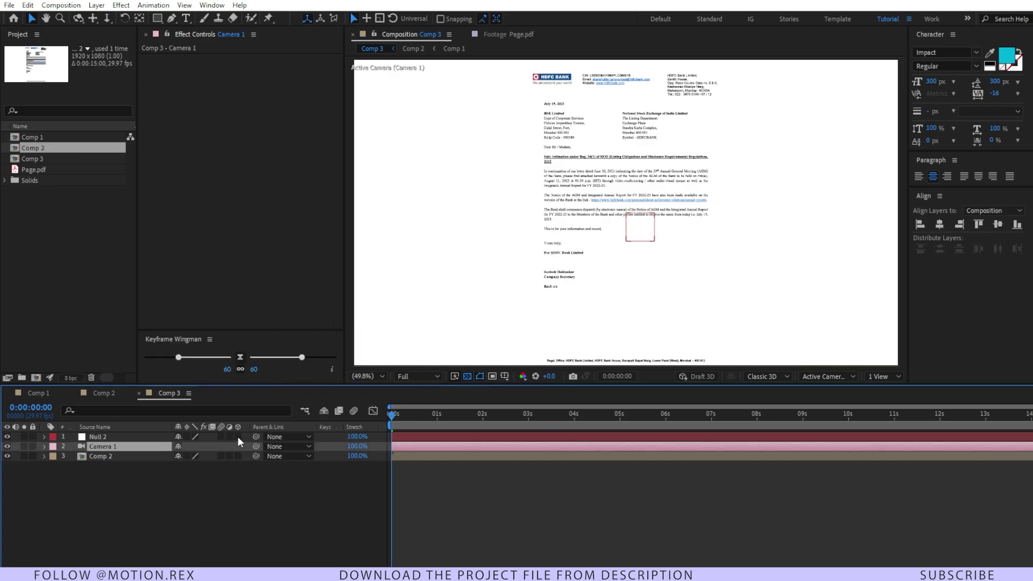
left_click(238, 437)
left_click(214, 458)
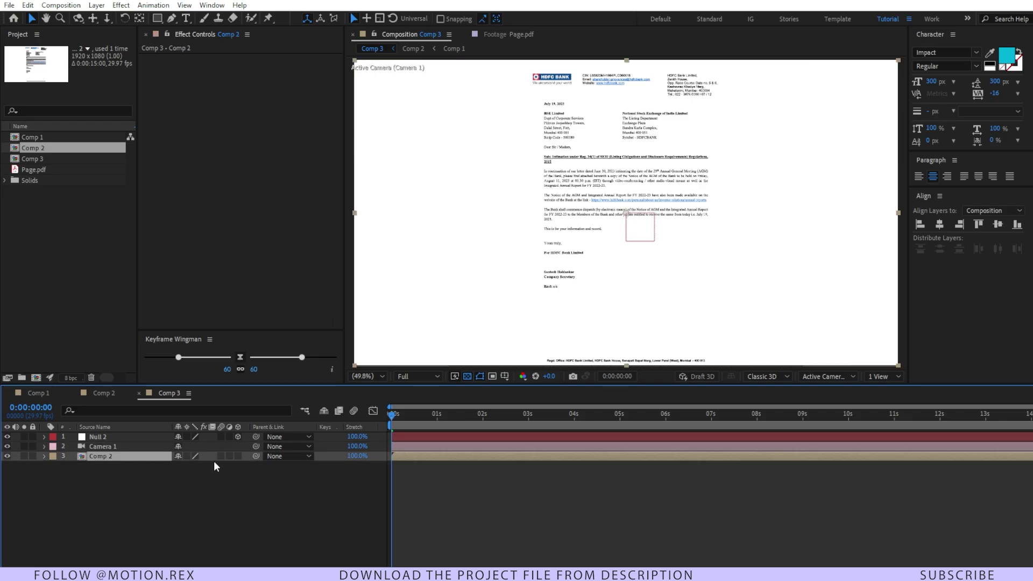
left_click(239, 456)
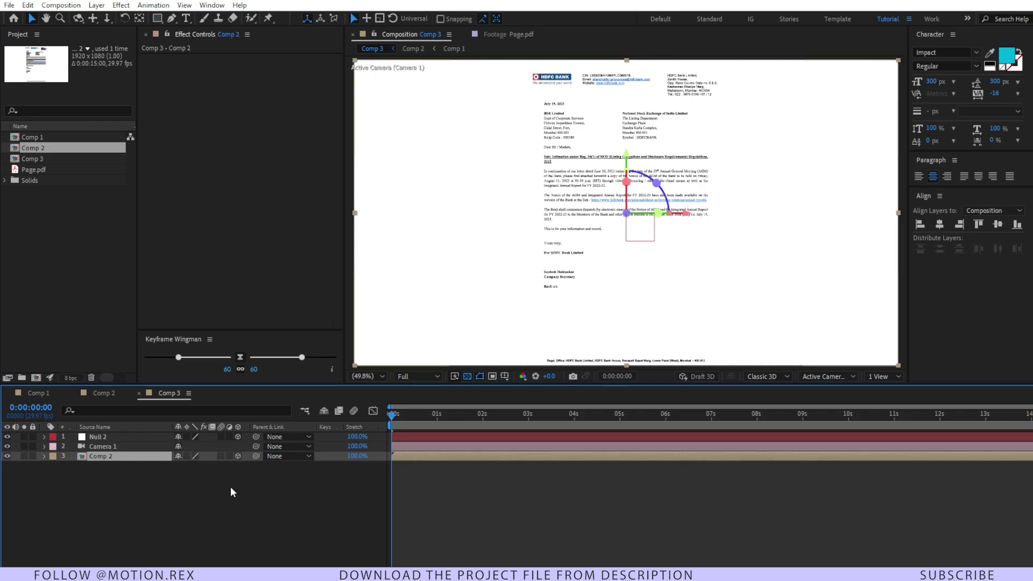
Parent Camera 1 to Null 2 and reveal Null 2's rotation properties
left_click(115, 446)
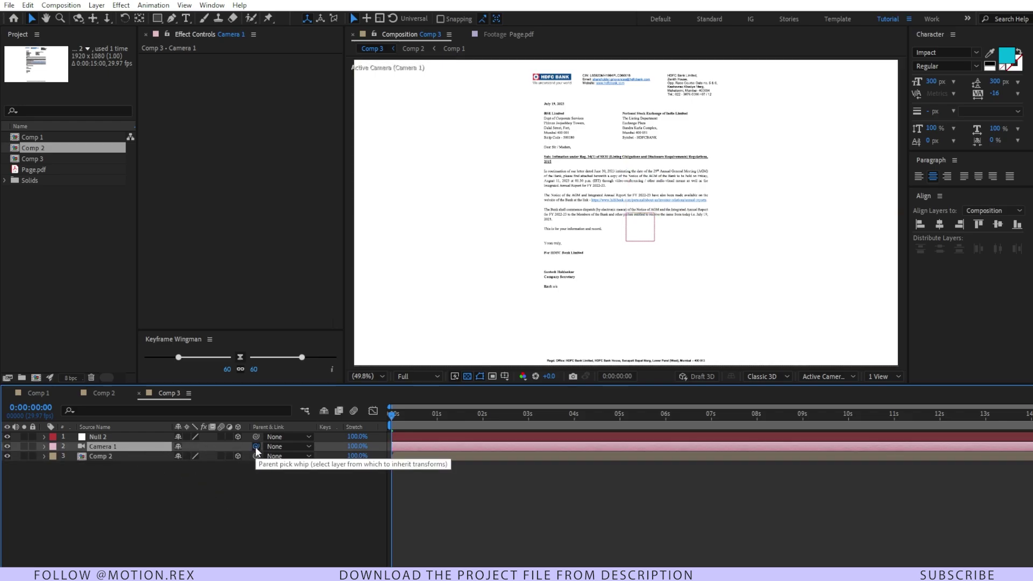
left_click_drag(255, 447, 108, 435)
left_click(108, 436)
key("r")
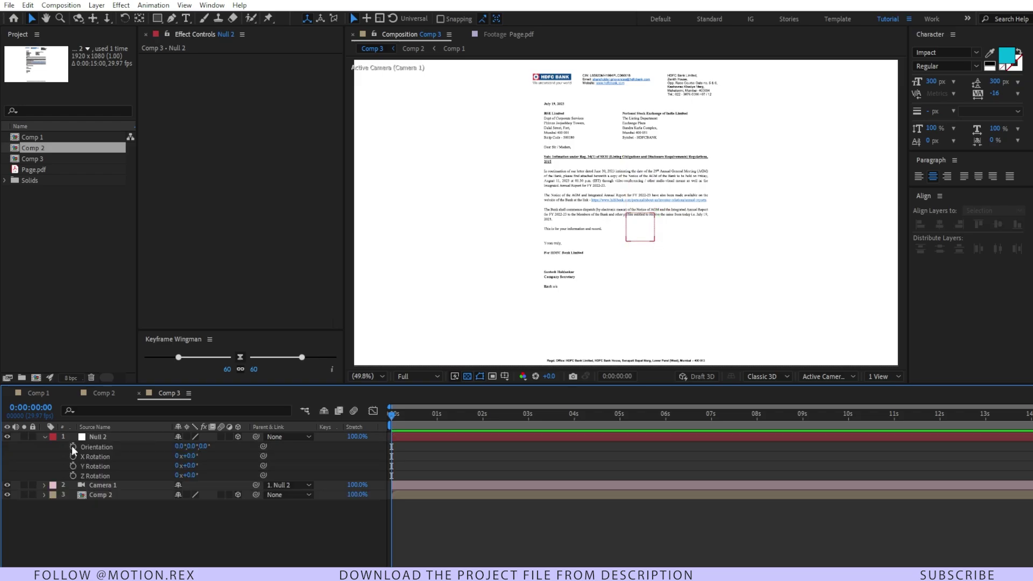
Enable keyframing on Null 2's Position, Orientation and X, Y and Z Rotation
left_click(115, 437)
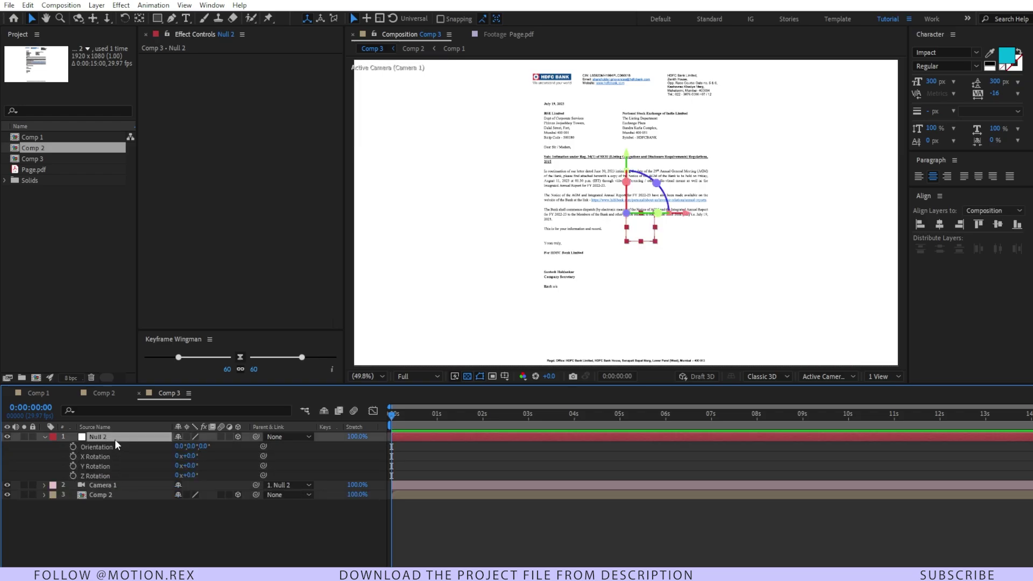
key("shift+p")
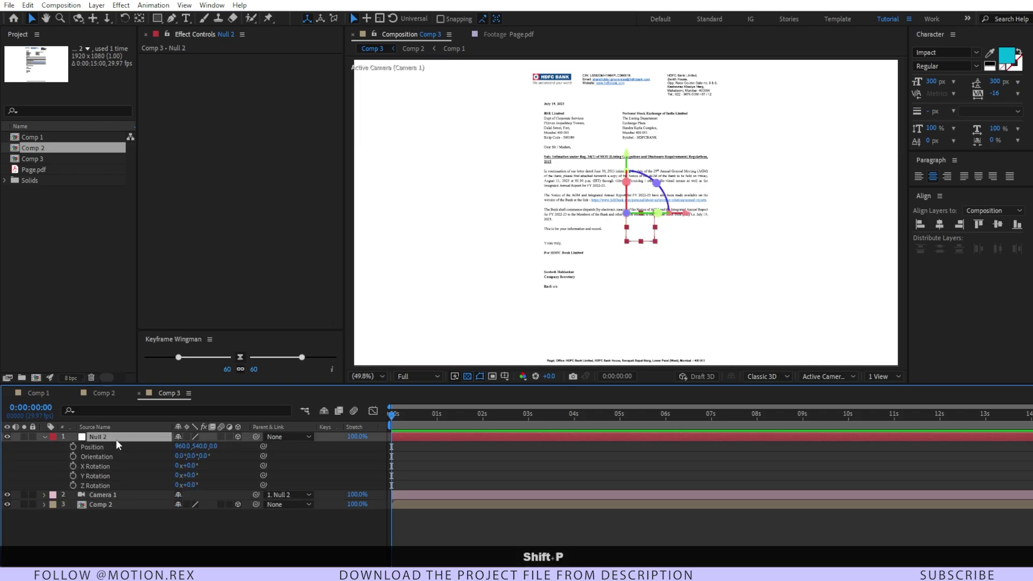
left_click(72, 446)
left_click(72, 456)
left_click(72, 466)
left_click(73, 476)
left_click(73, 485)
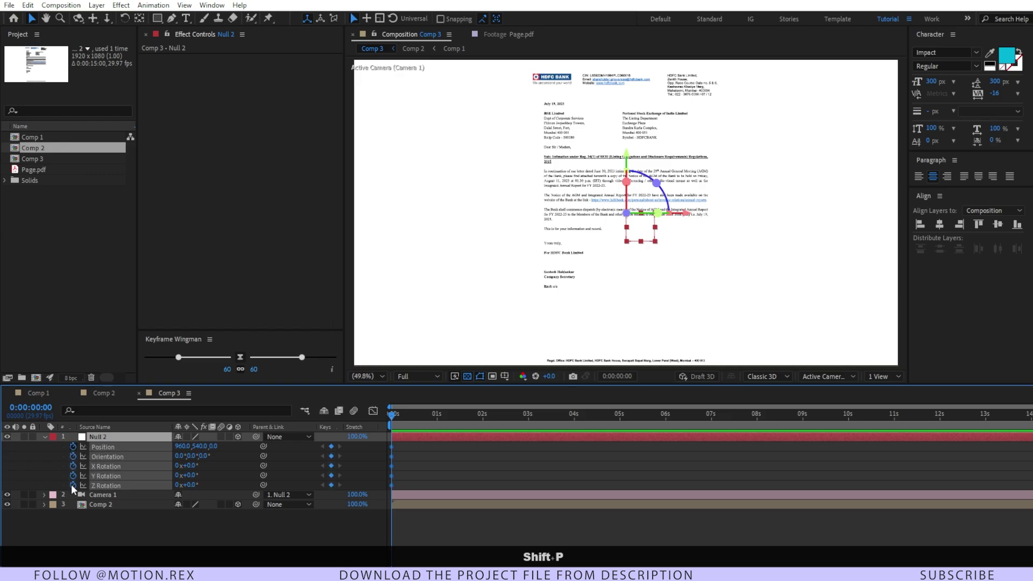
left_click(115, 517)
key("ctrl+z")
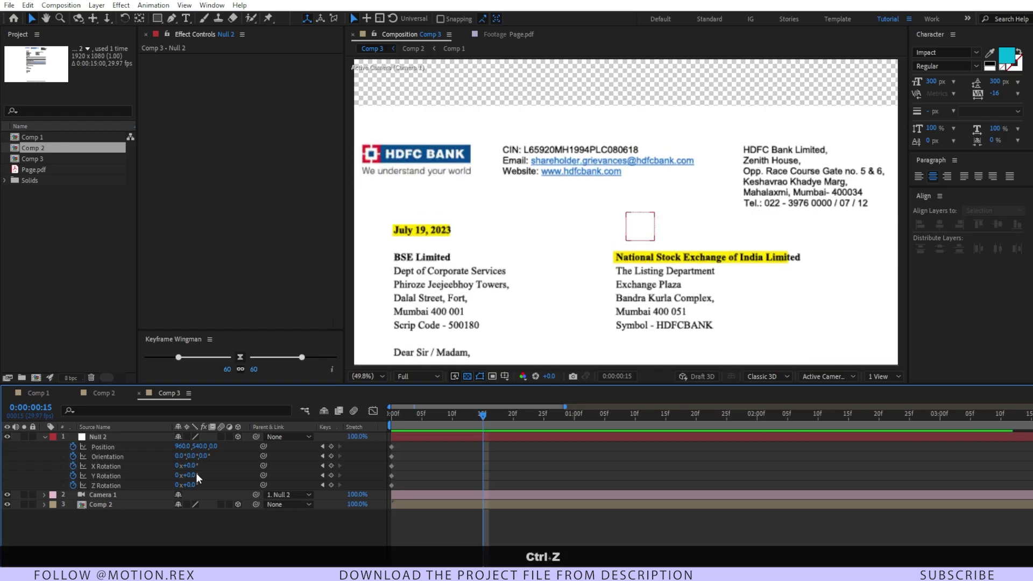
Tilt the letter back with X Rotation and add Position keyframes at 15f and 1:00
left_click_drag(191, 466, 209, 474)
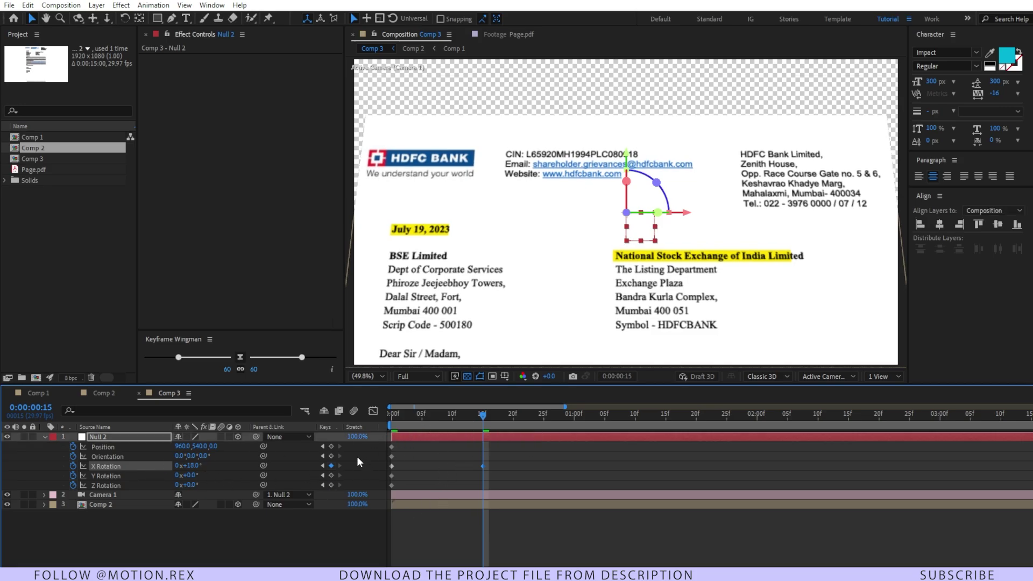
left_click(331, 447)
mouse_move(495, 433)
left_mouse_down()
mouse_move(483, 422)
mouse_move(506, 424)
mouse_move(499, 435)
left_mouse_up()
left_click(592, 469)
key("shift+Page_Down")
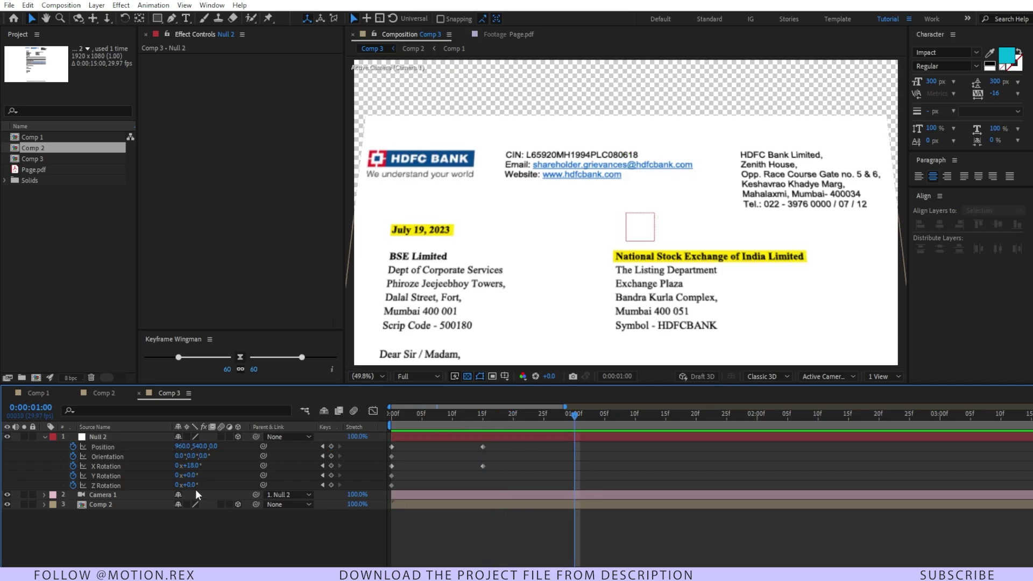
left_click(432, 436)
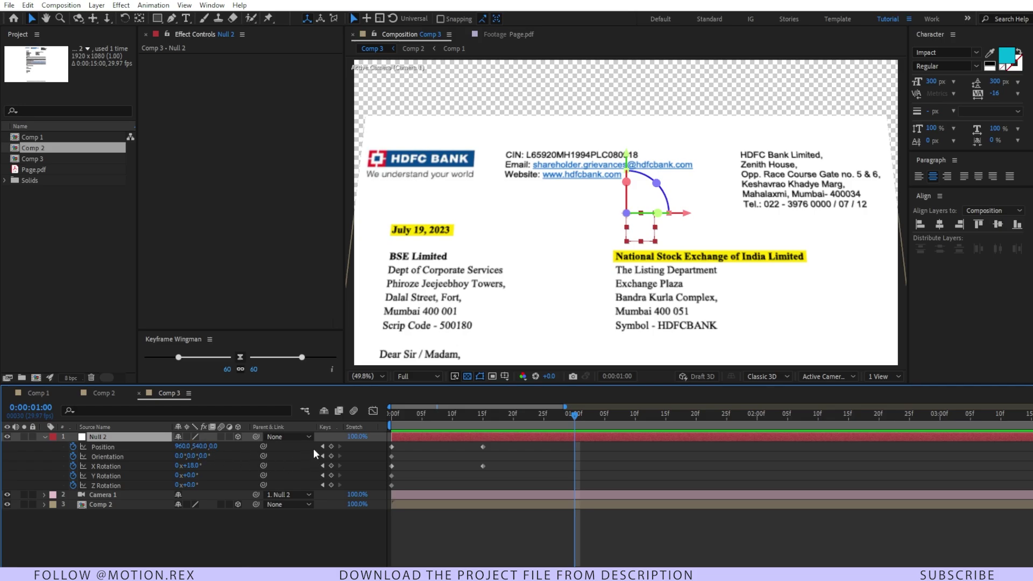
left_click(331, 446)
left_click(422, 467)
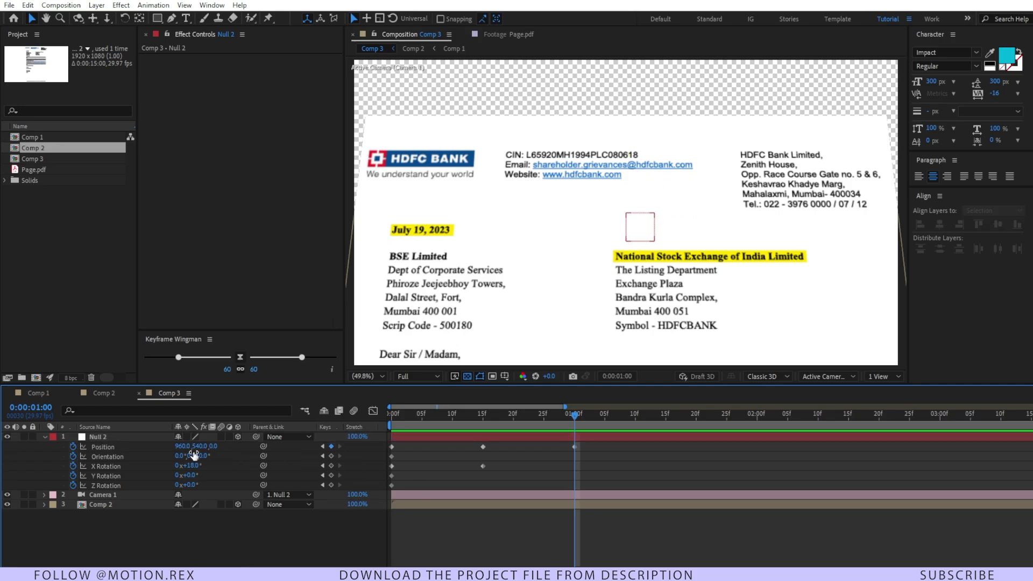
Turn Y Rotation to 43° and shift Null 2's Position down the letter, then preview
left_click(122, 466)
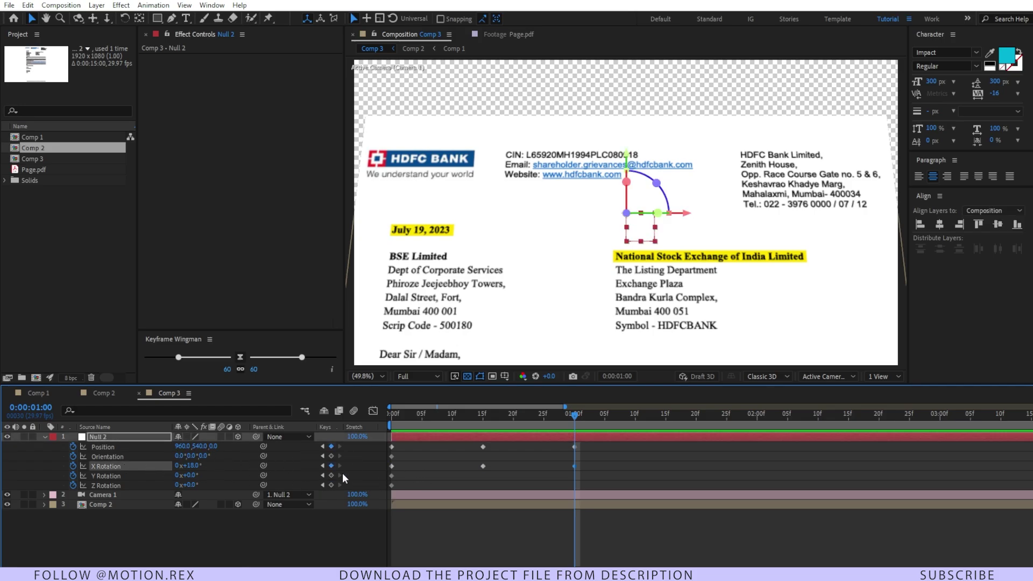
left_click(121, 474)
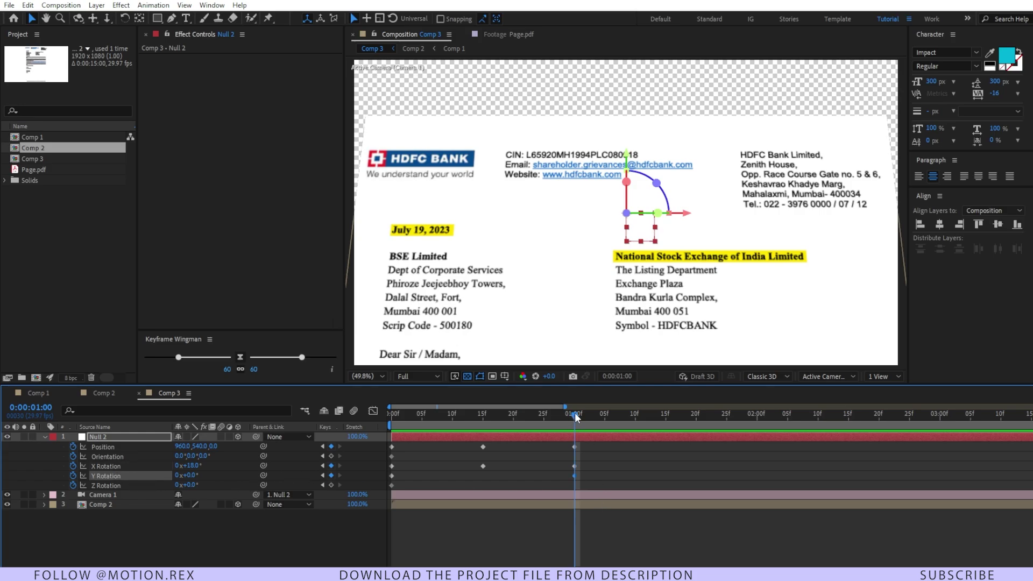
left_click_drag(576, 417, 695, 444)
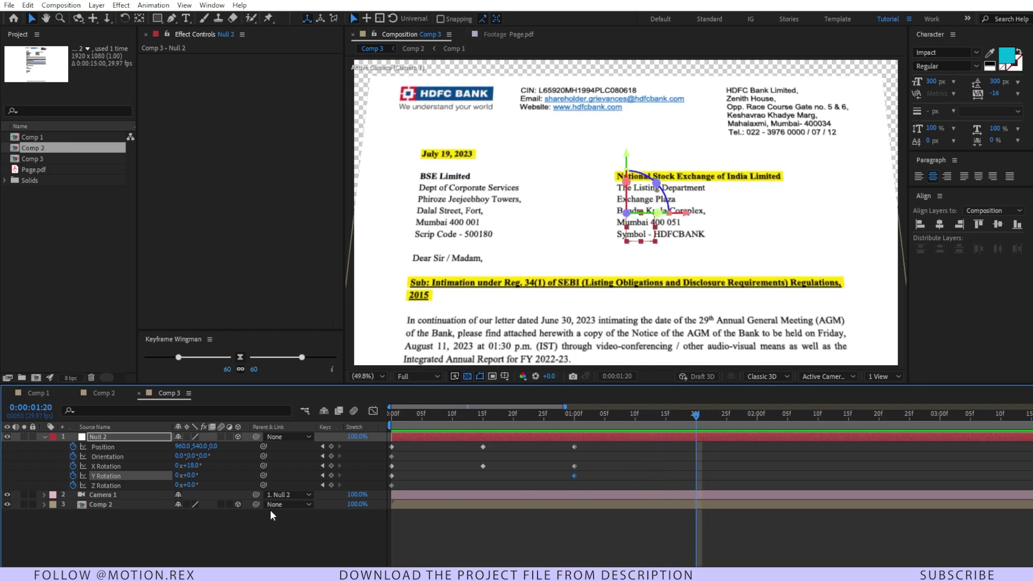
left_click_drag(194, 476, 218, 477)
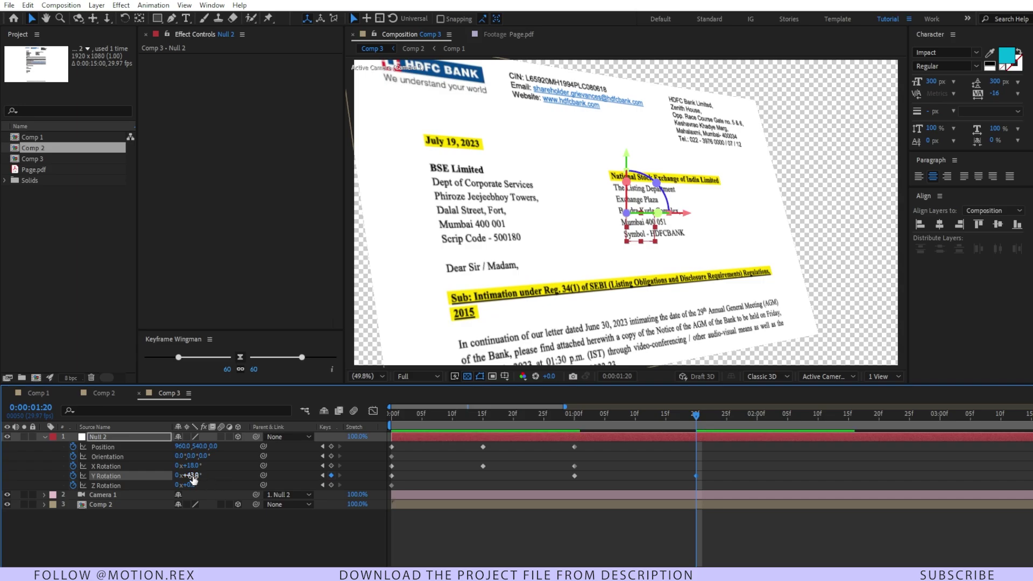
left_click_drag(199, 450, 263, 447)
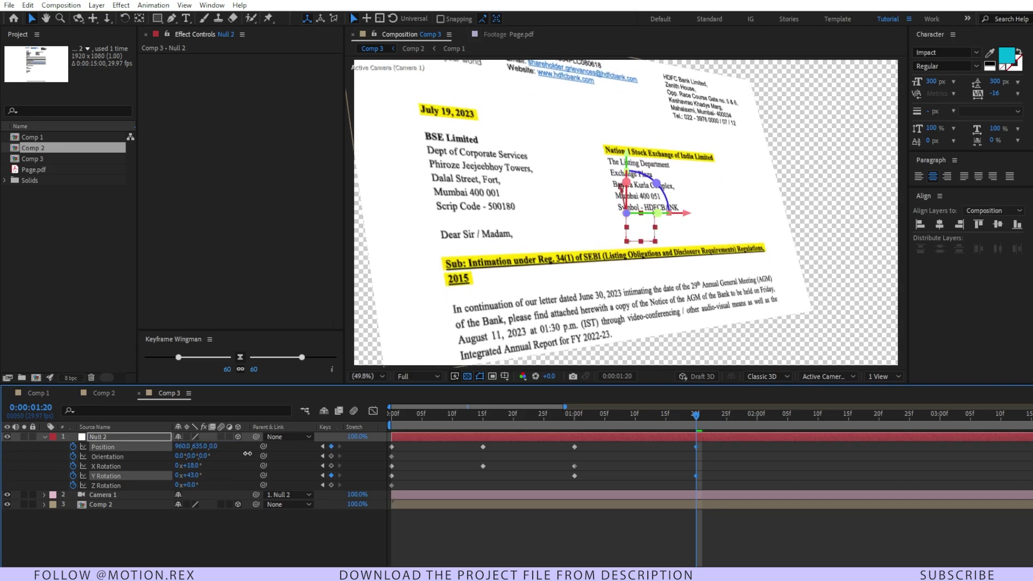
left_click(557, 417)
key("space")
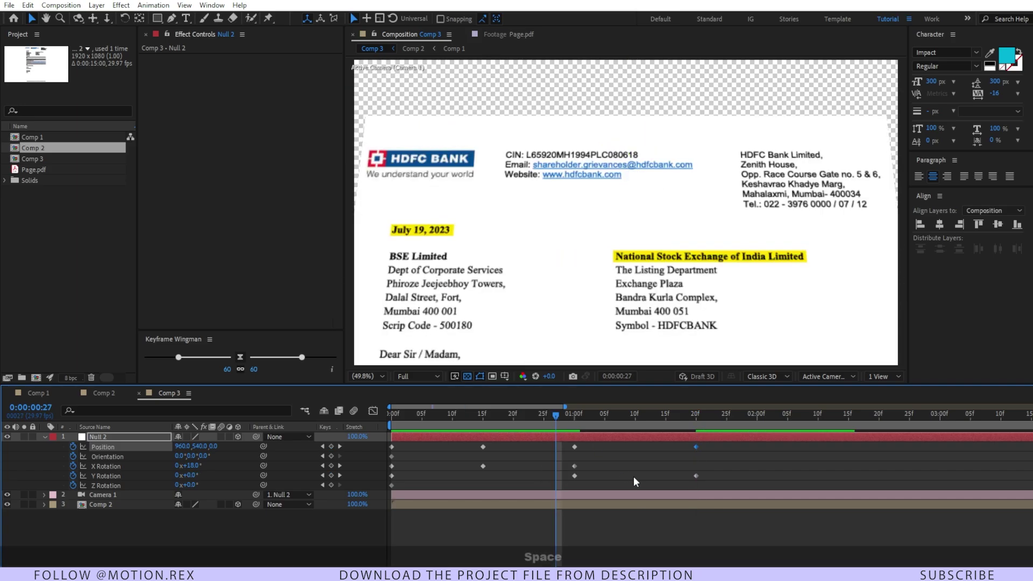
key("space")
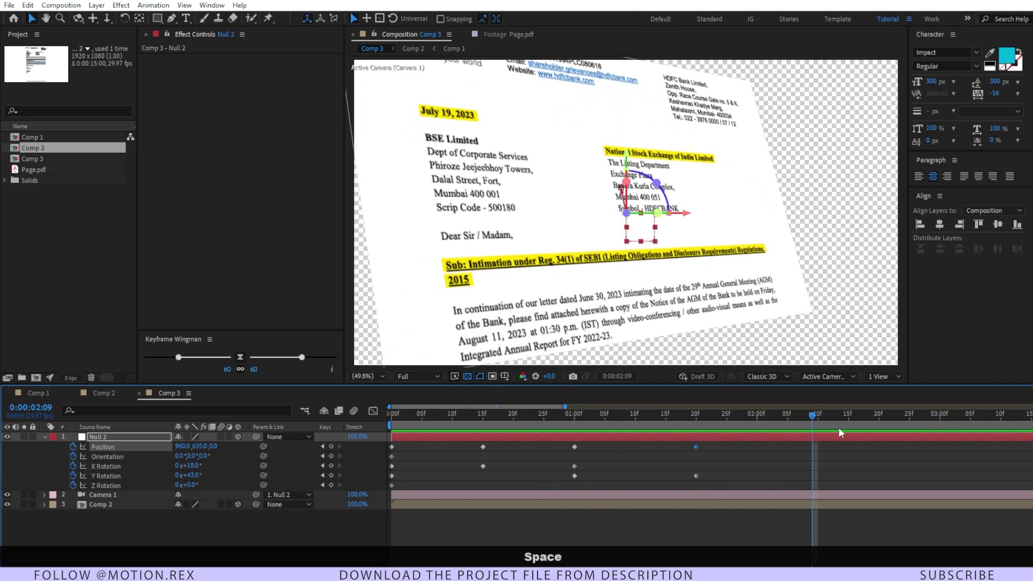
Add Position and Y Rotation keyframes at 2:20, then set Y Rotation to -32° at 3:07
key("minus")
key("minus")
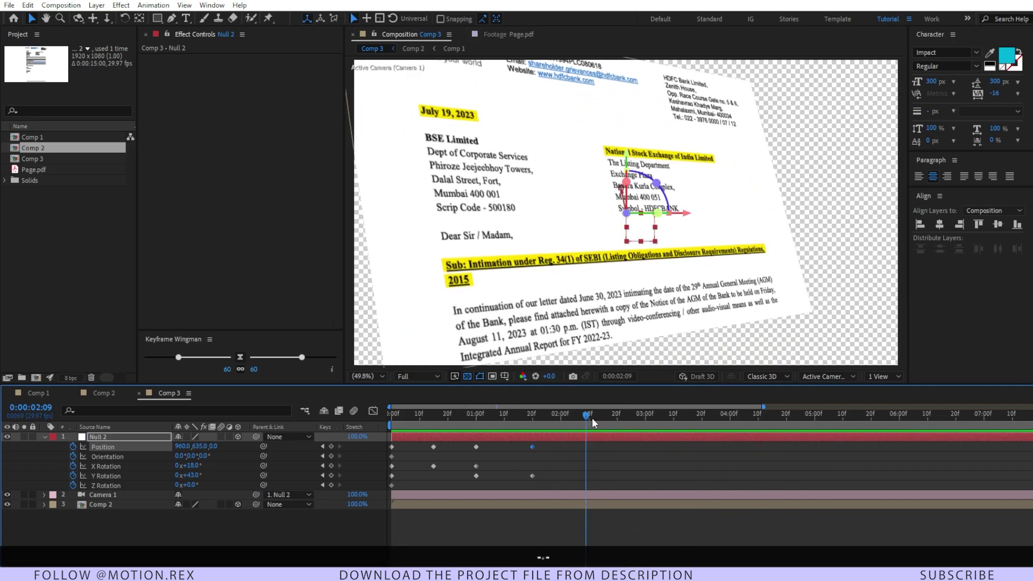
left_click_drag(591, 417, 617, 435)
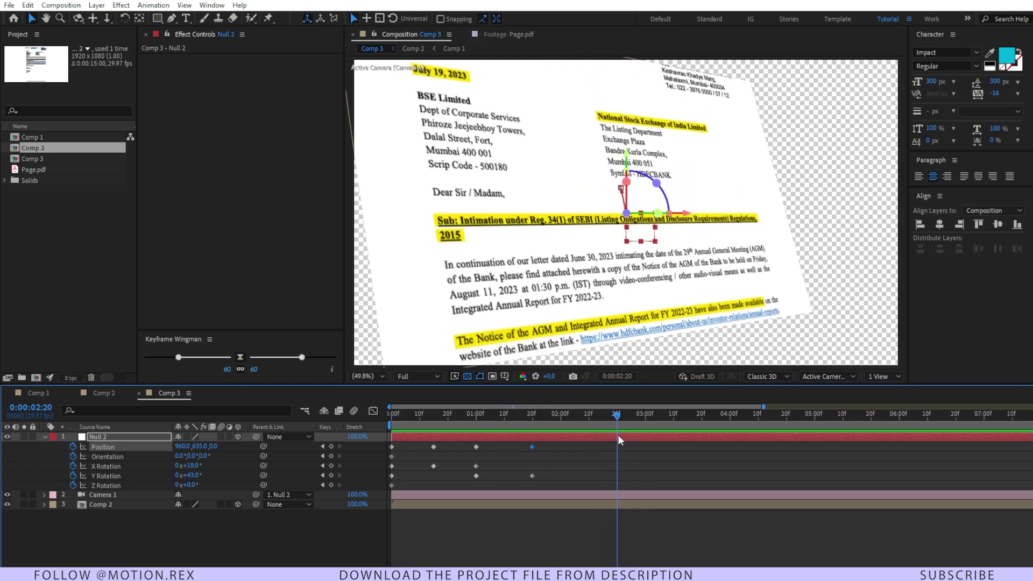
left_click(331, 446)
left_click(131, 471)
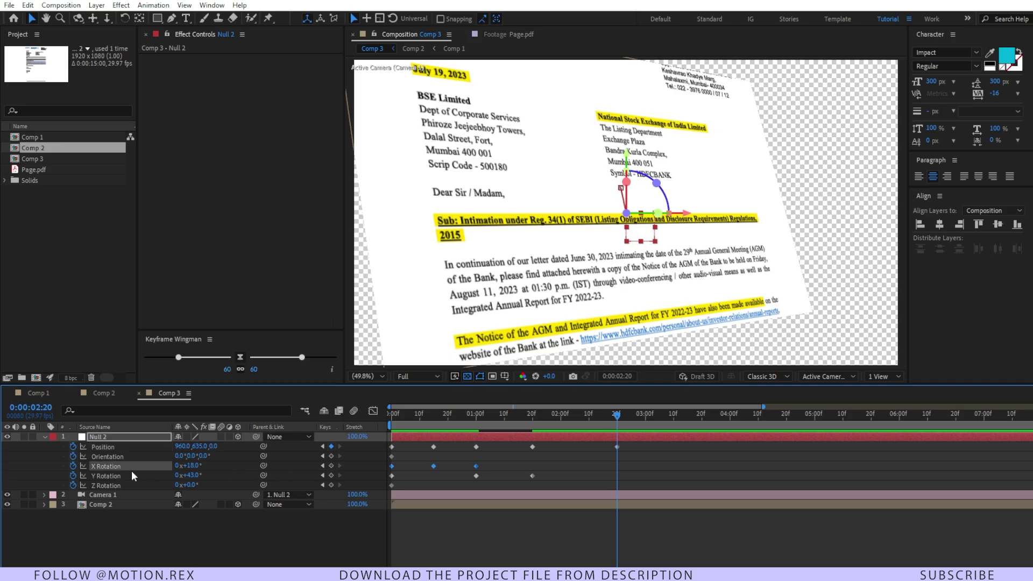
left_click(331, 475)
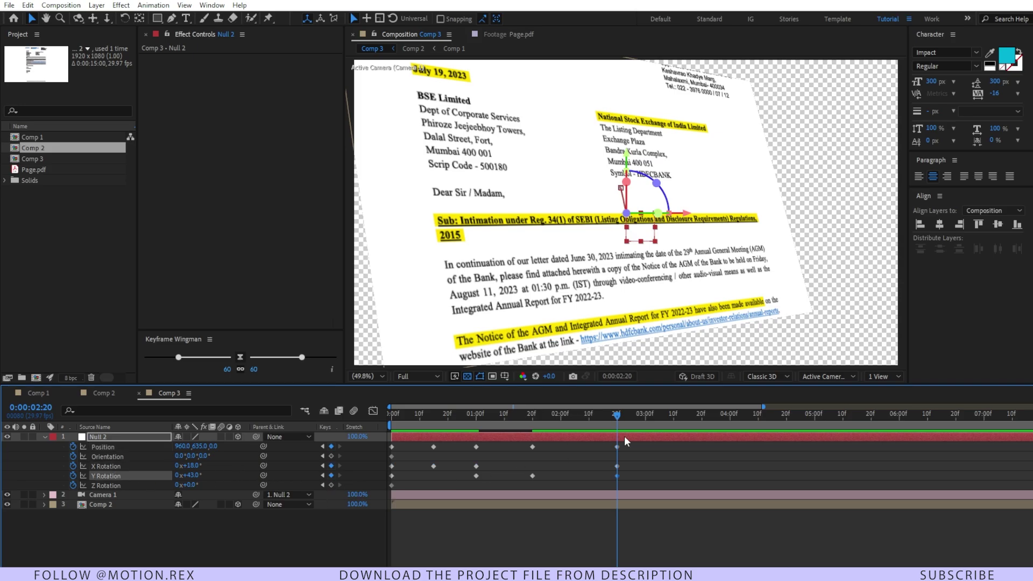
left_click_drag(617, 415, 690, 425)
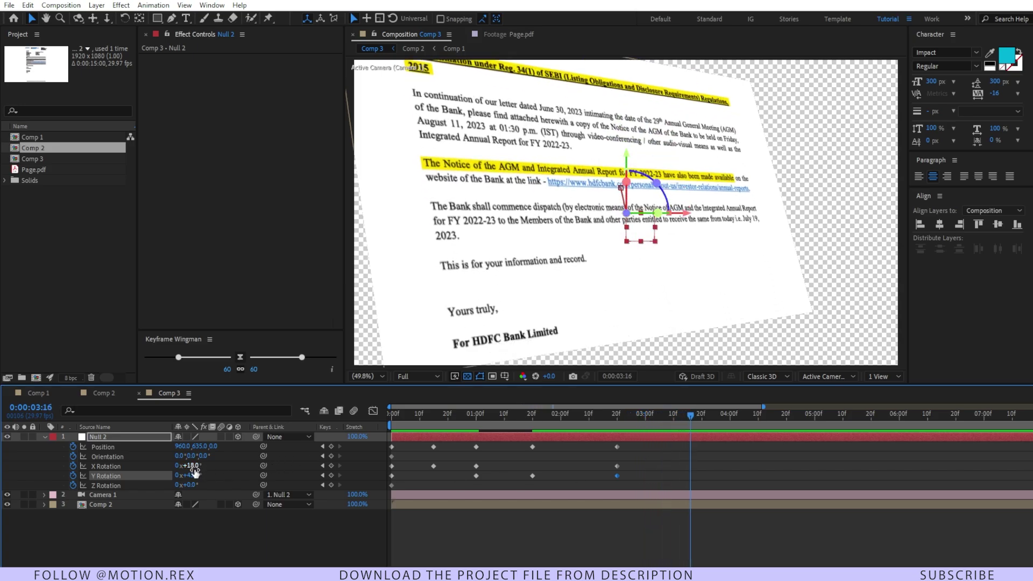
mouse_move(193, 478)
left_mouse_down()
mouse_move(140, 474)
mouse_move(185, 468)
left_mouse_up()
key("space")
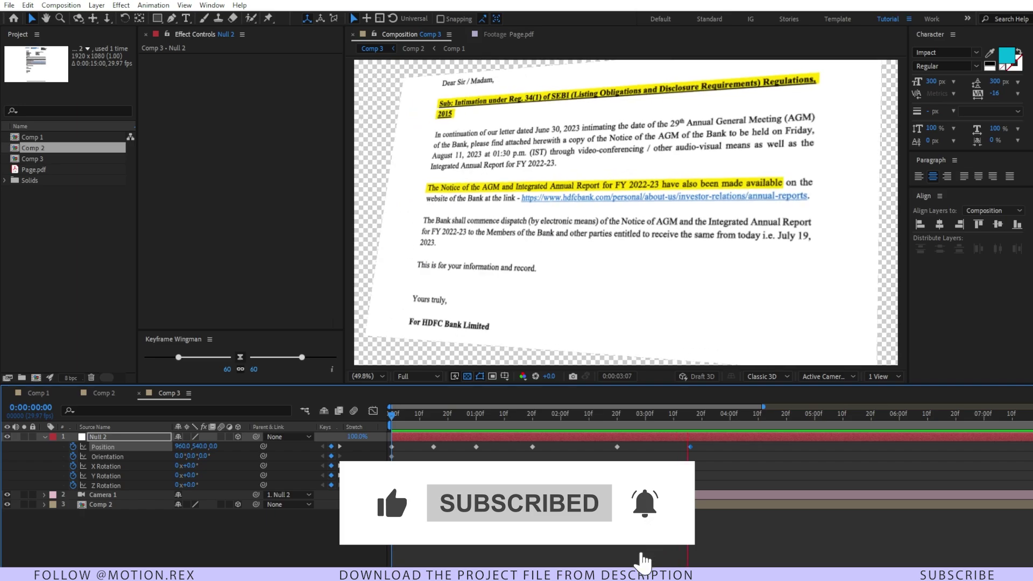
Apply easing to all of Null 2's keyframes
key("space")
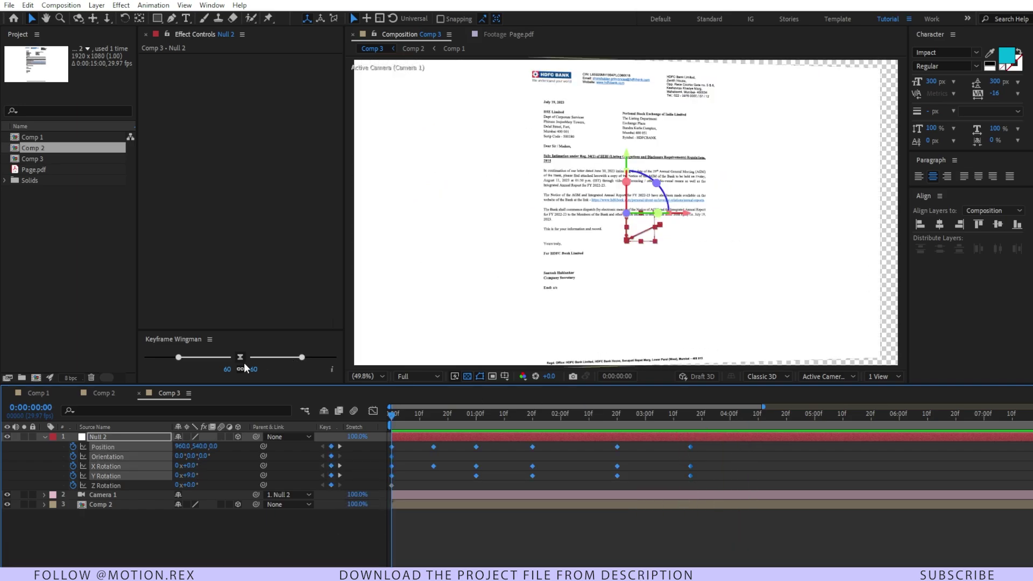
left_click(240, 357)
key("space")
key("space")
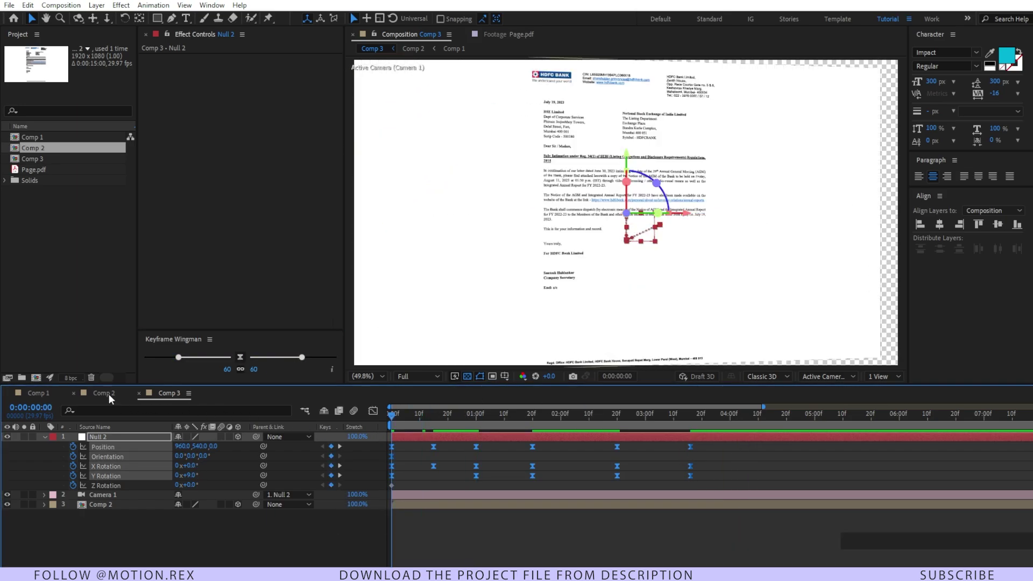
Ease Comp 2's Position and Scale keyframes, then preview the eased camera move in Comp 3
left_click(104, 393)
left_click_drag(563, 453, 389, 460)
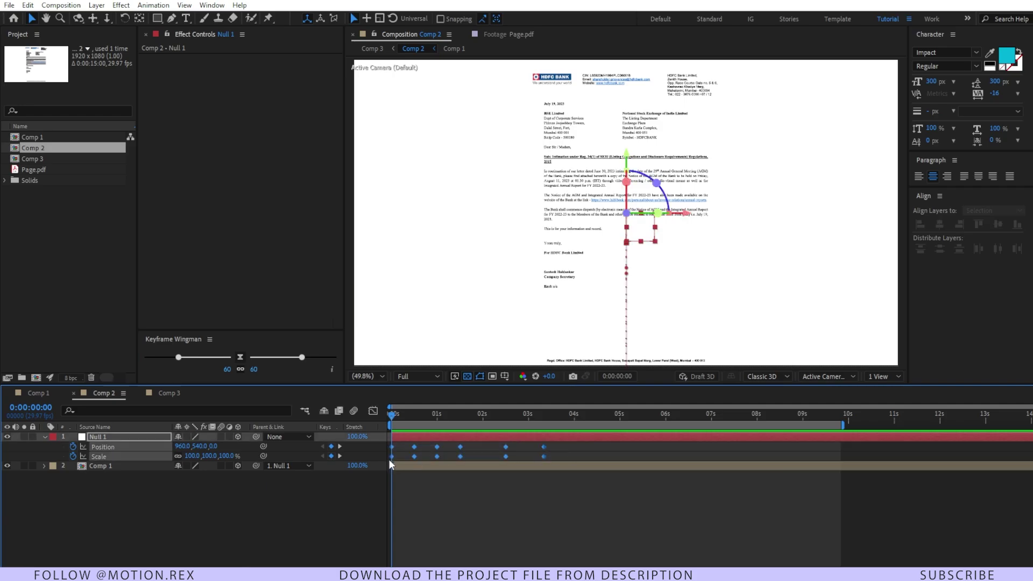
left_click(240, 356)
left_click(168, 393)
key("space")
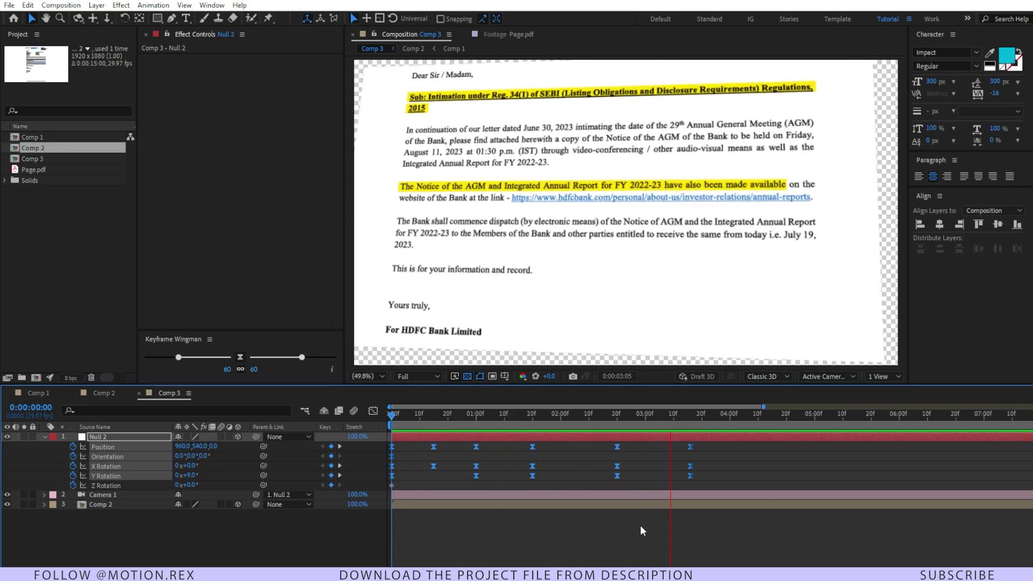
key("space")
left_click(637, 532)
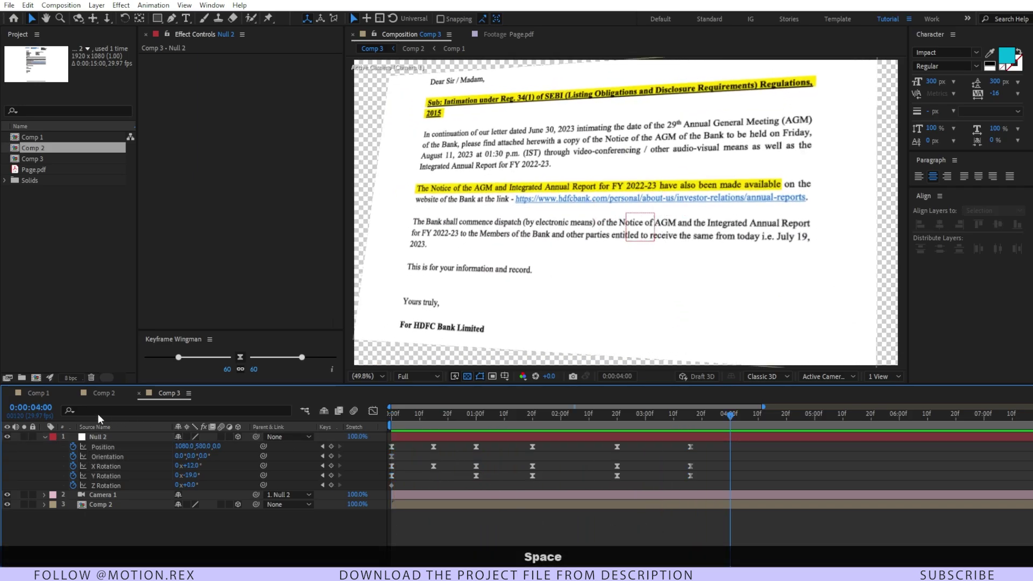
left_click(36, 393)
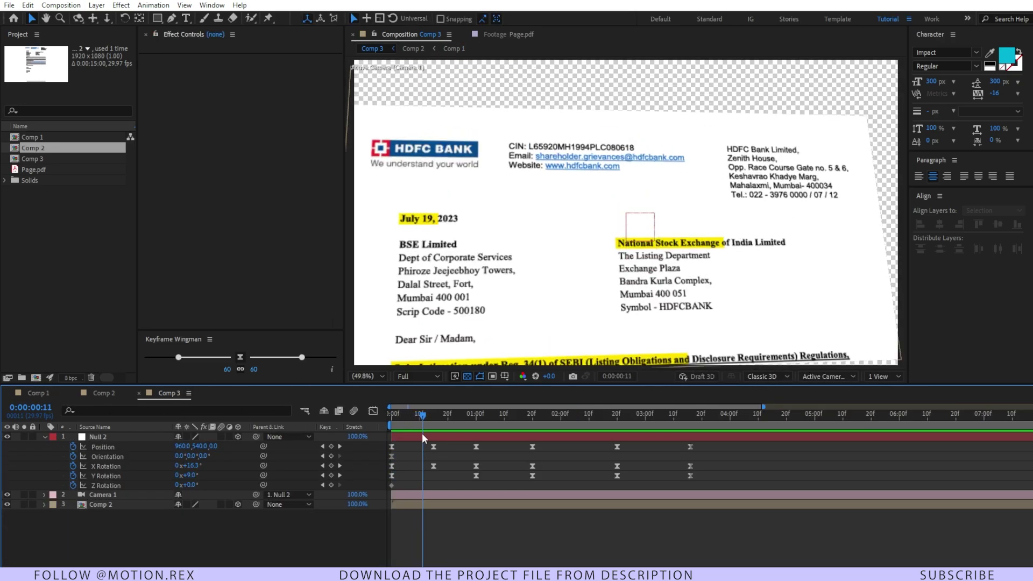
left_click_drag(422, 434, 433, 437)
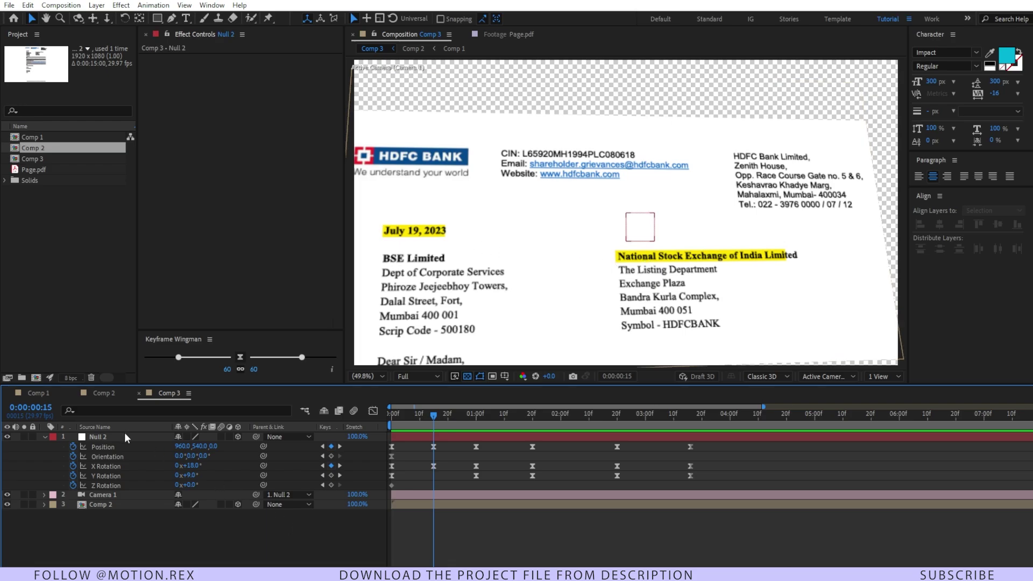
In Comp 1, delay the remaining highlights to start around 2.5 seconds
left_click(33, 395)
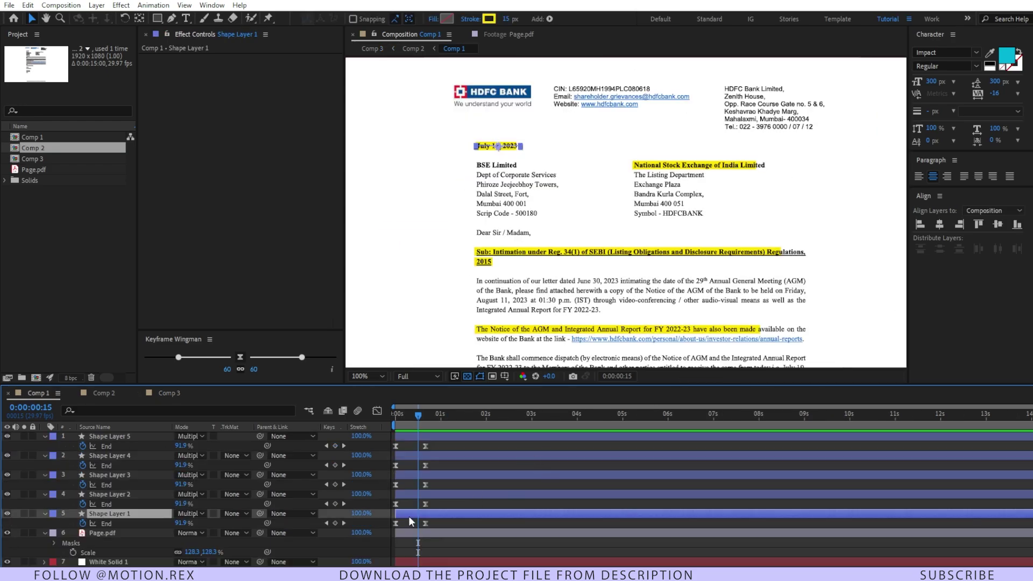
left_click_drag(410, 516, 444, 495)
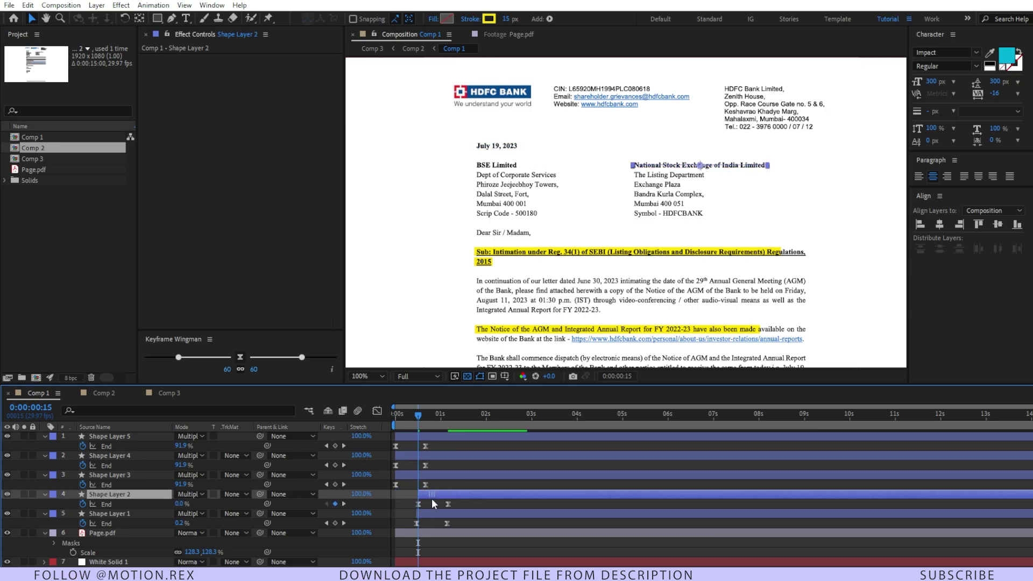
key("ctrl+z")
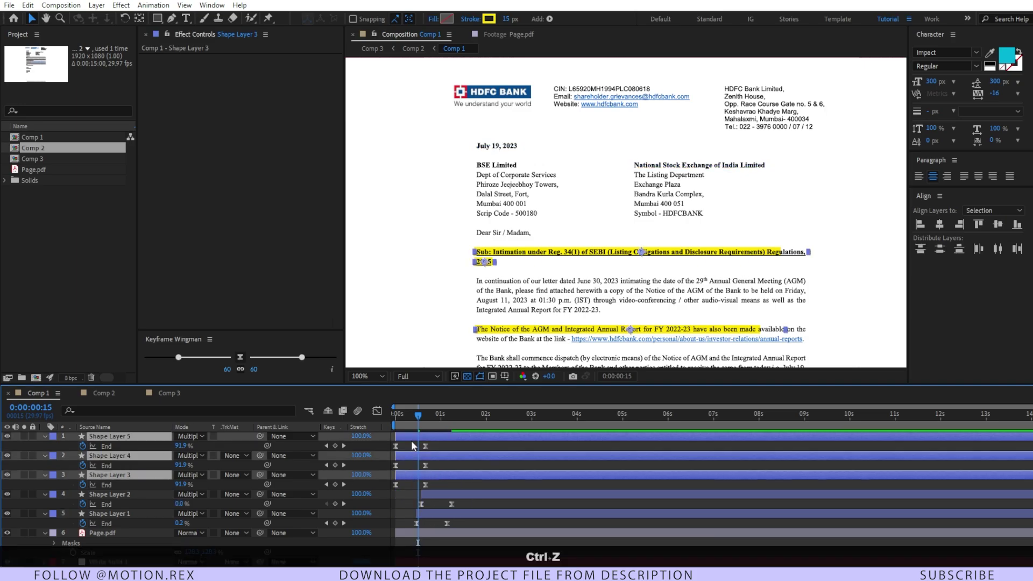
left_click_drag(411, 440, 523, 442)
key("F2")
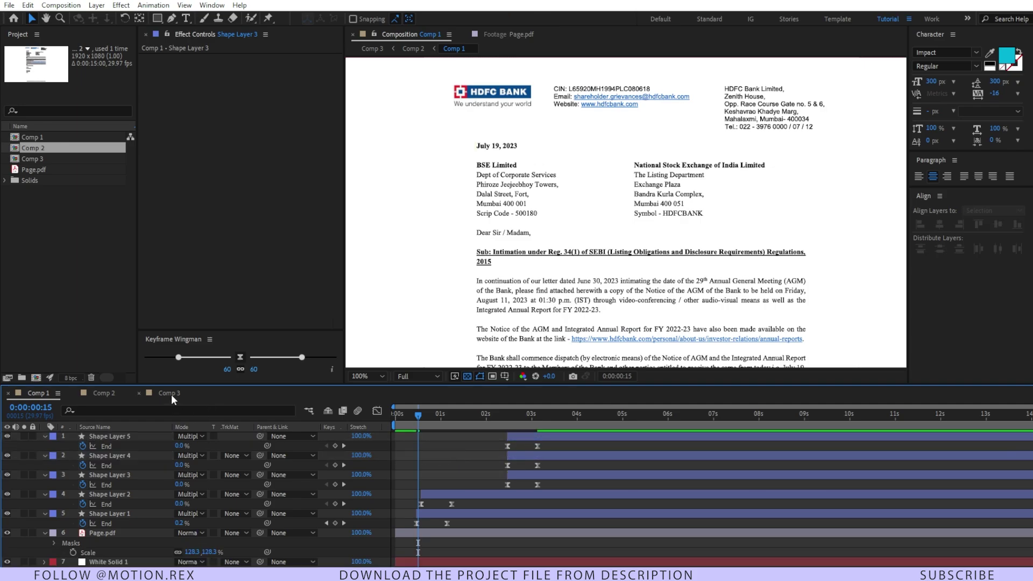
Start the third highlight at about 1:22 and preview the result in Comp 3
left_click(169, 393)
left_click_drag(425, 416, 479, 434)
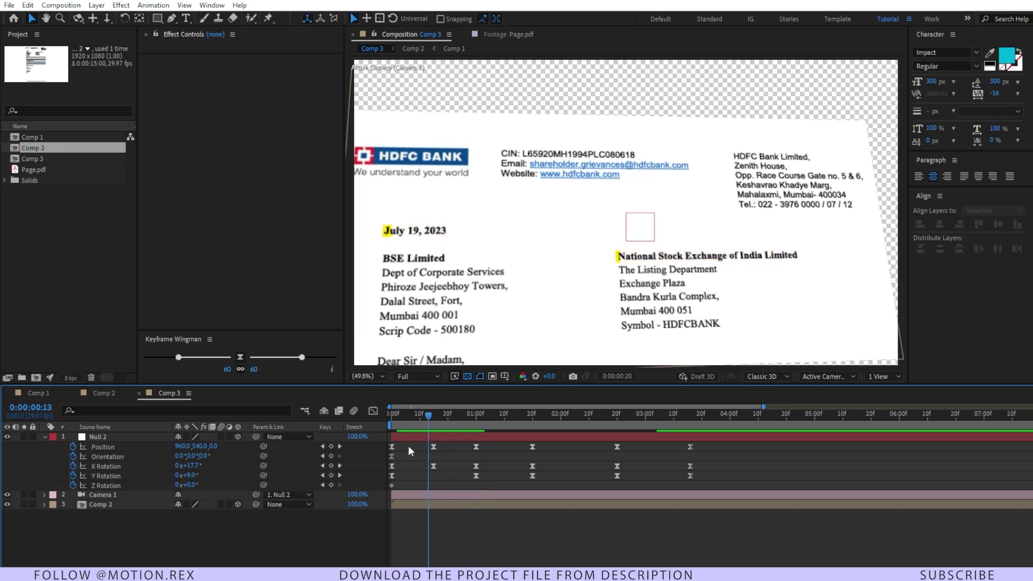
key("space")
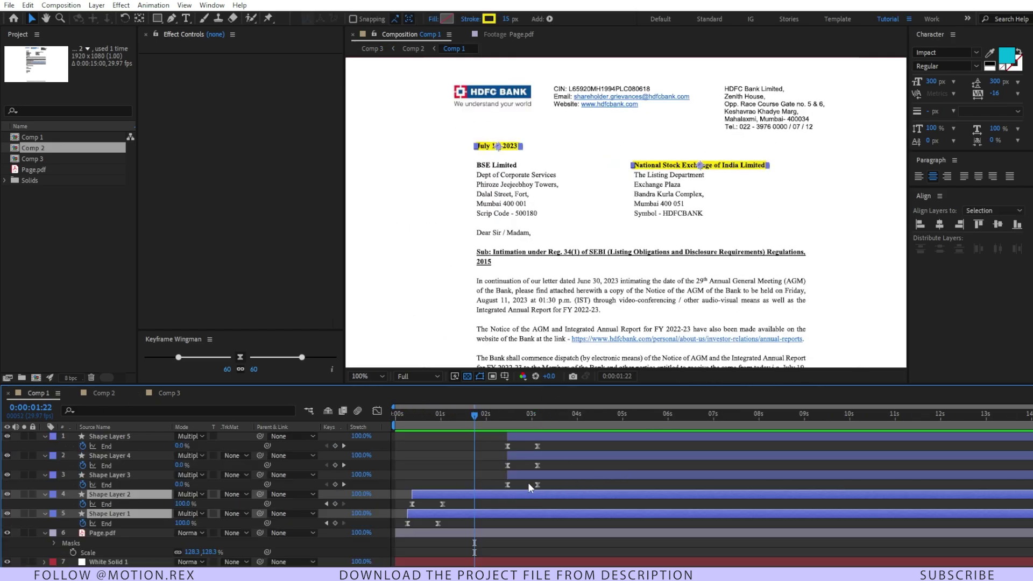
left_click_drag(522, 477, 488, 477)
left_click(162, 392)
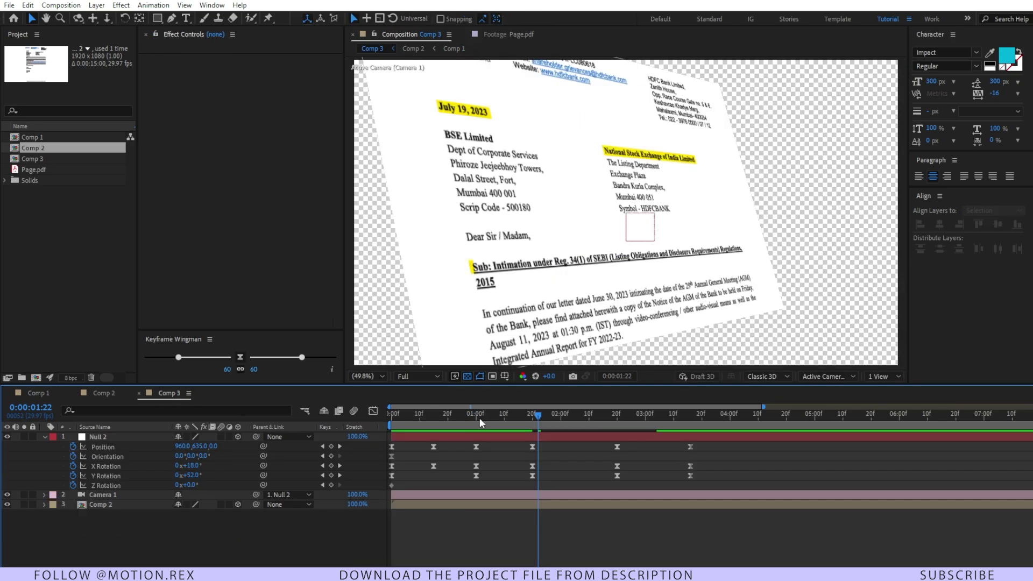
key("space")
key("space")
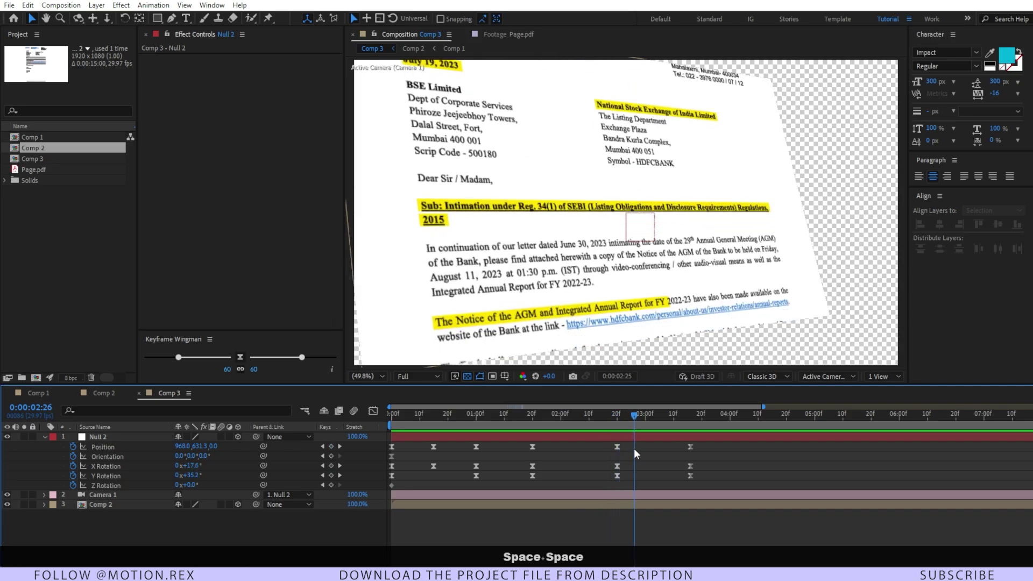
Delay the last highlight's reveal in Comp 1 and preview the camera move in Comp 3
left_click(38, 393)
left_click_drag(537, 445, 557, 441)
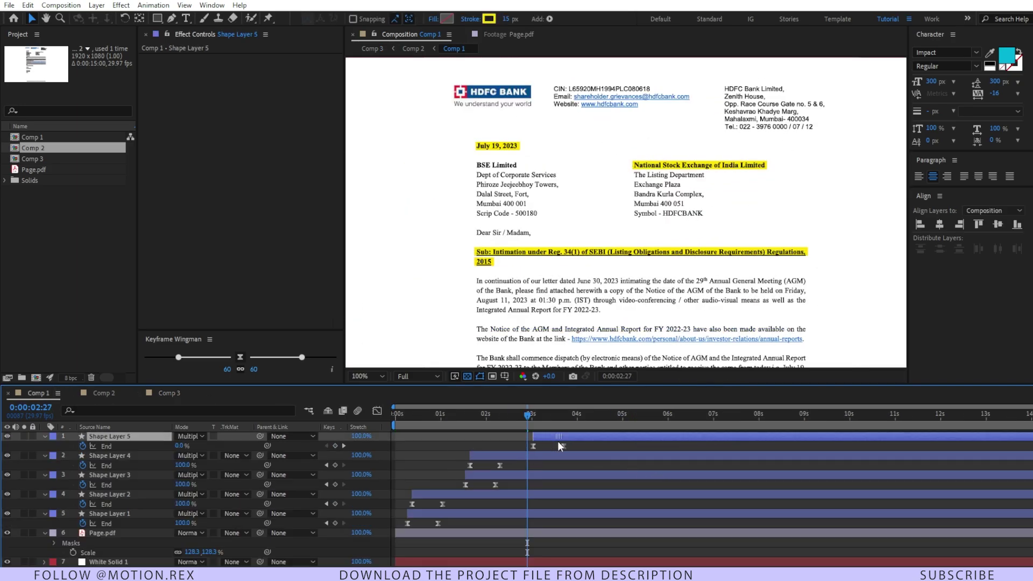
left_click(164, 393)
left_click(539, 421)
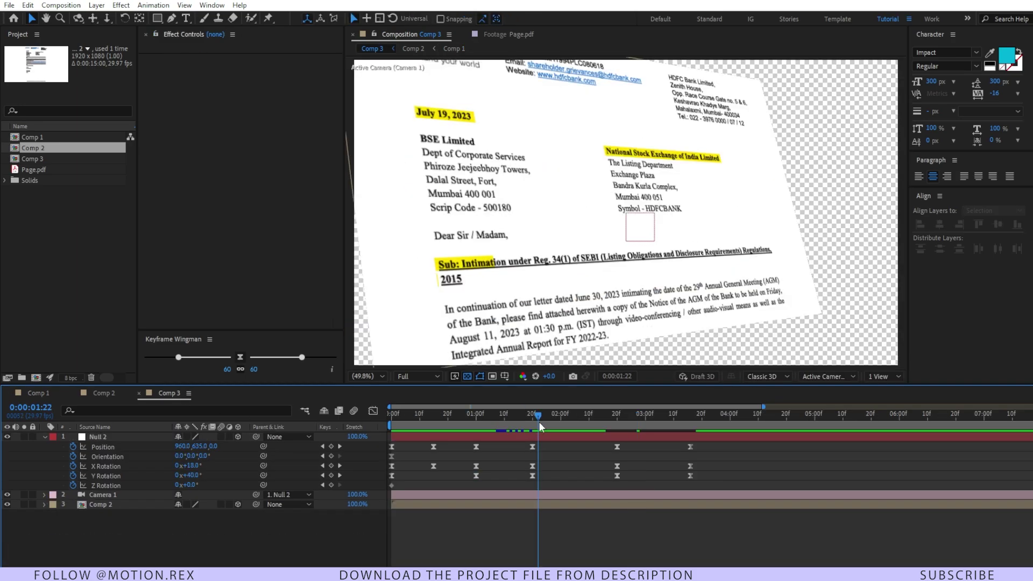
key("space")
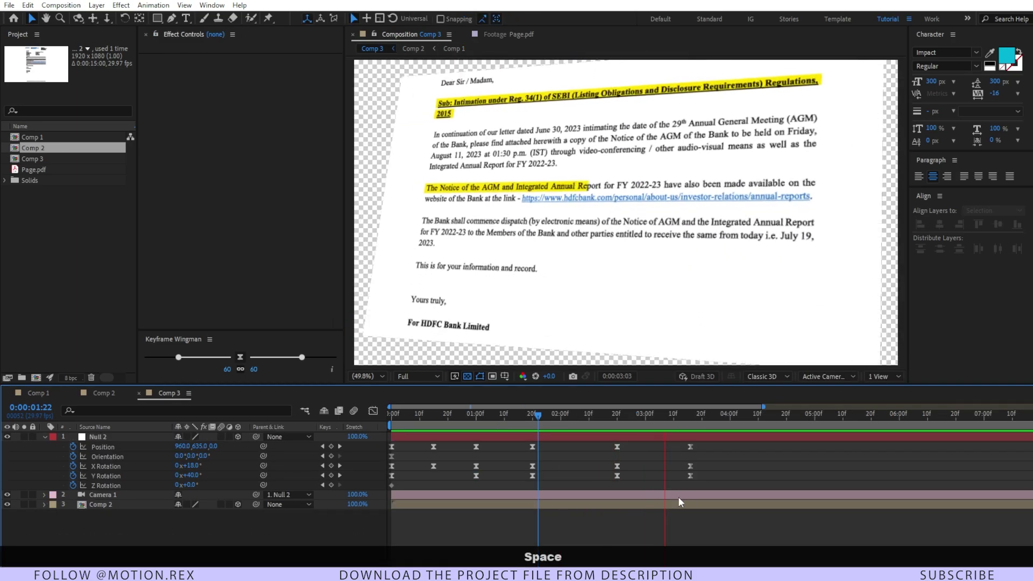
key("space")
End Comp 3's work area at 4:15 and preview the eased camera move
key("n")
key("space")
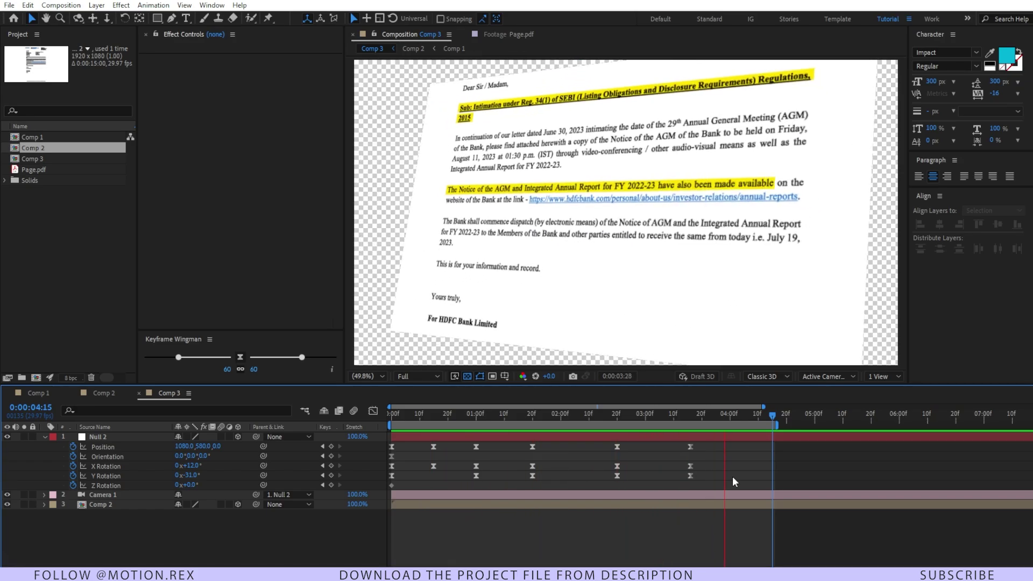
key("space")
left_click(111, 495)
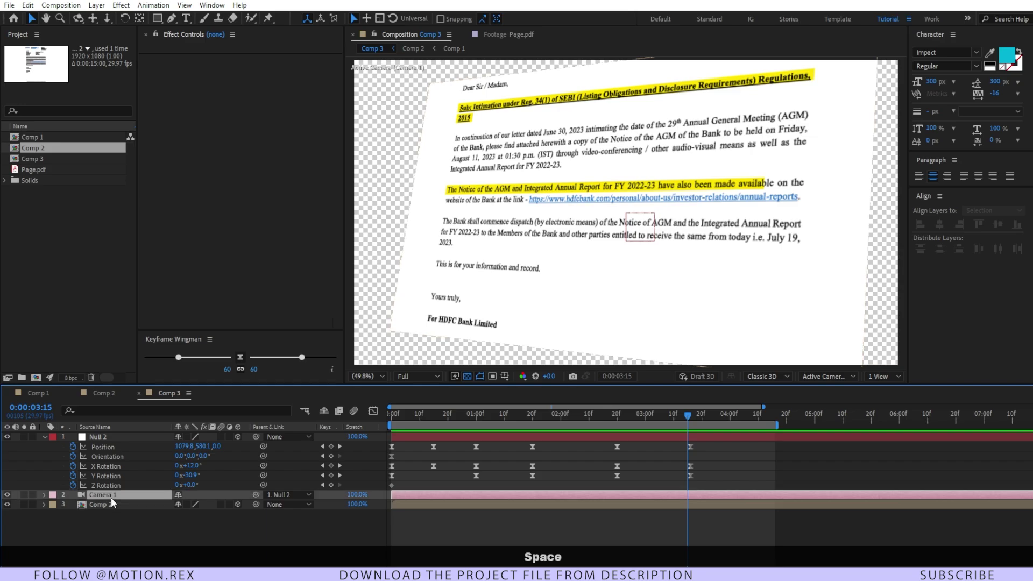
Switch Camera 1's Depth of Field On in Camera Options and choose the 2 Views viewer layout
left_click(43, 495)
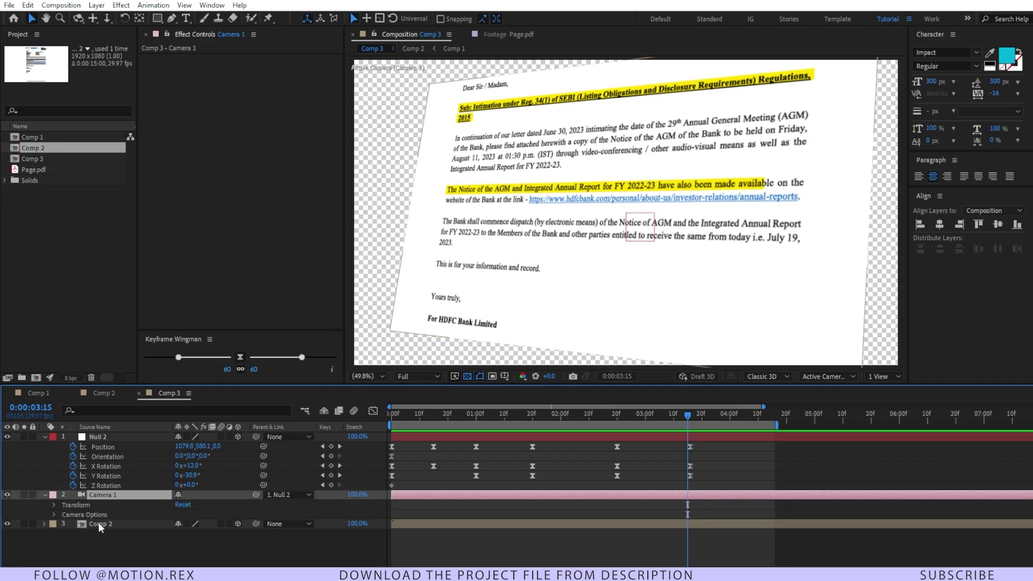
left_click(54, 515)
scroll(133, 510, "down", 3)
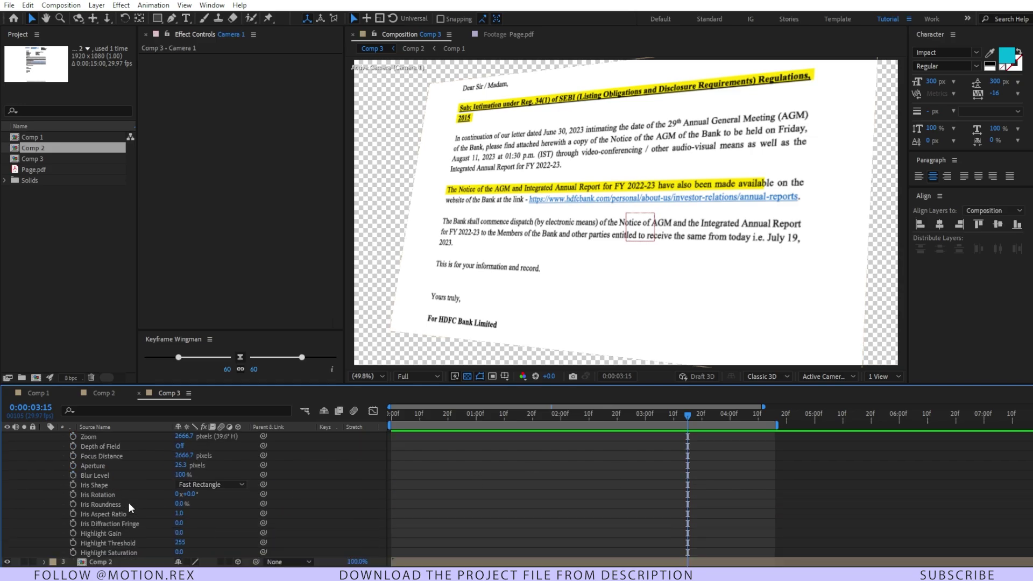
left_click(109, 467)
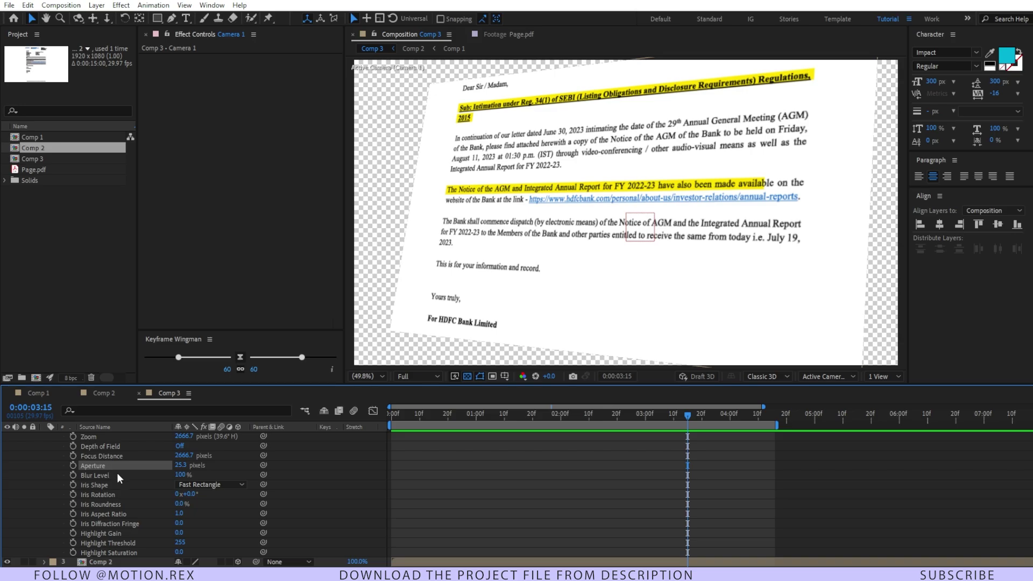
left_click(126, 446)
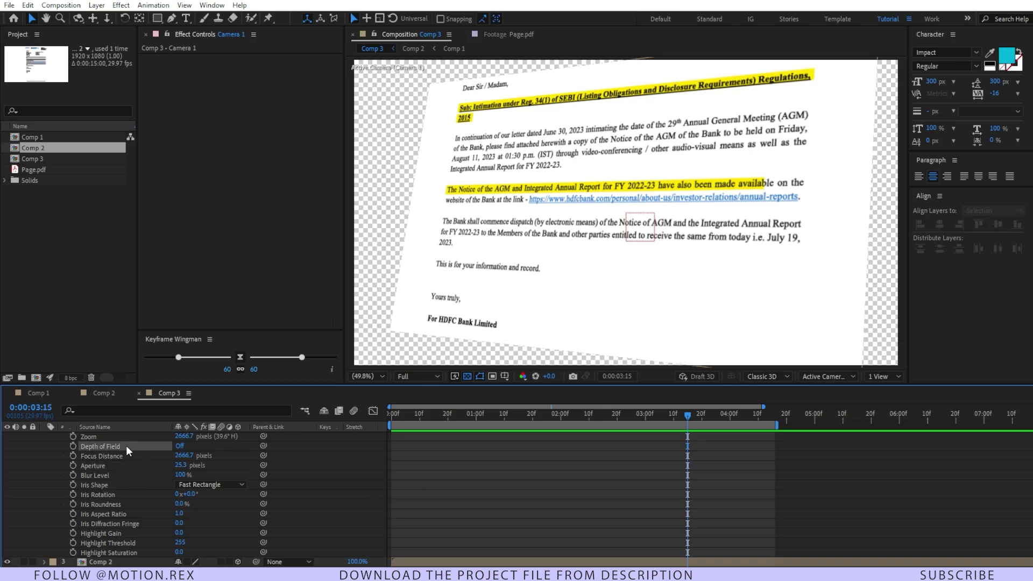
left_click(179, 447)
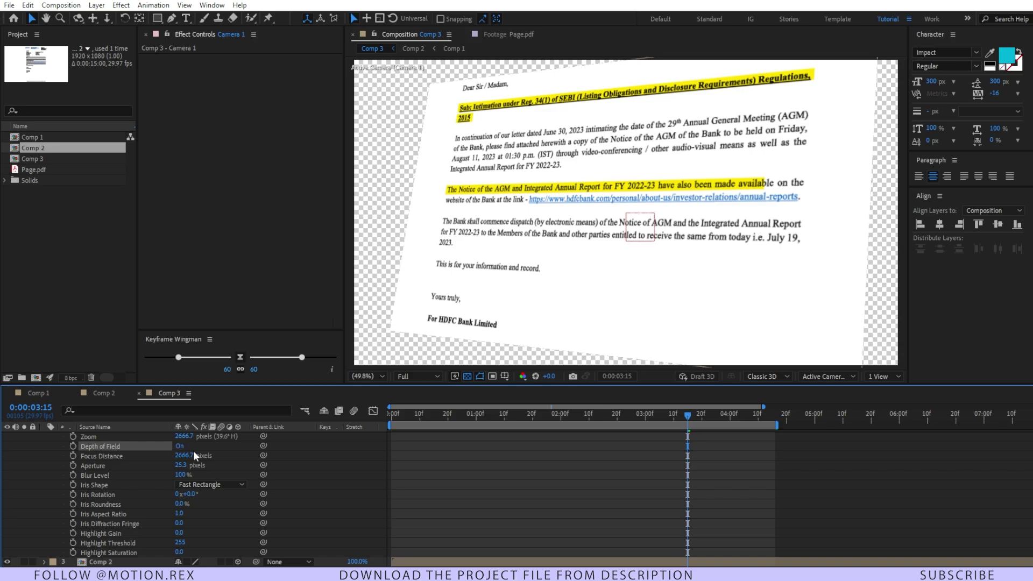
left_click(881, 376)
left_click(885, 401)
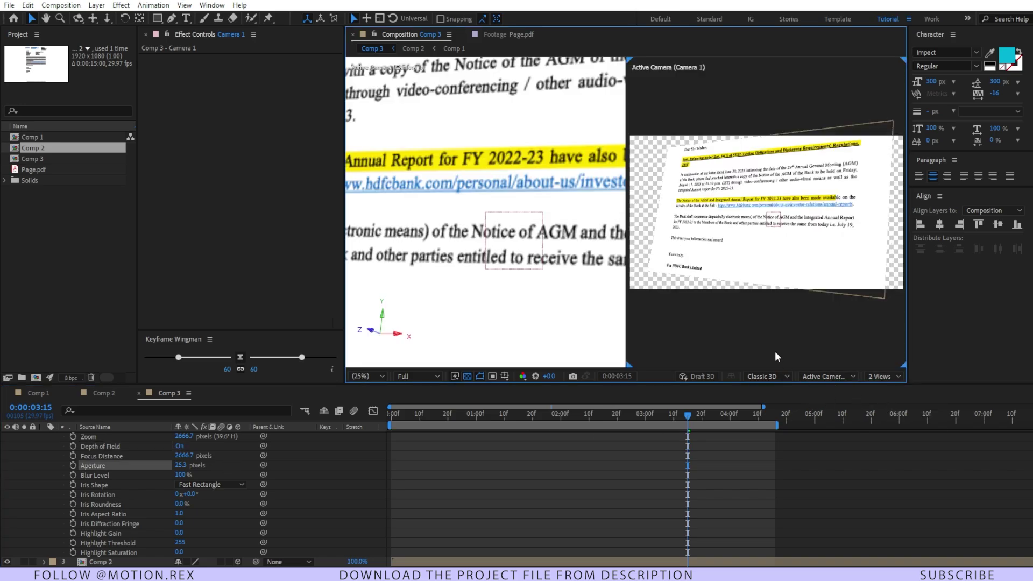
Set the left viewer to the Top 3D view
left_click_drag(830, 384, 830, 383)
left_click(831, 376)
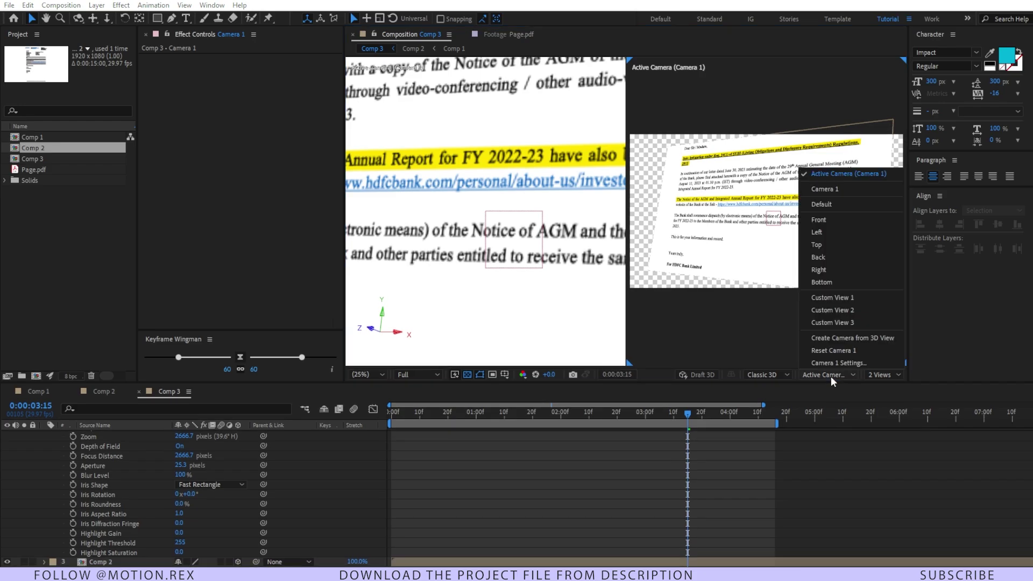
left_click(833, 257)
key("F10")
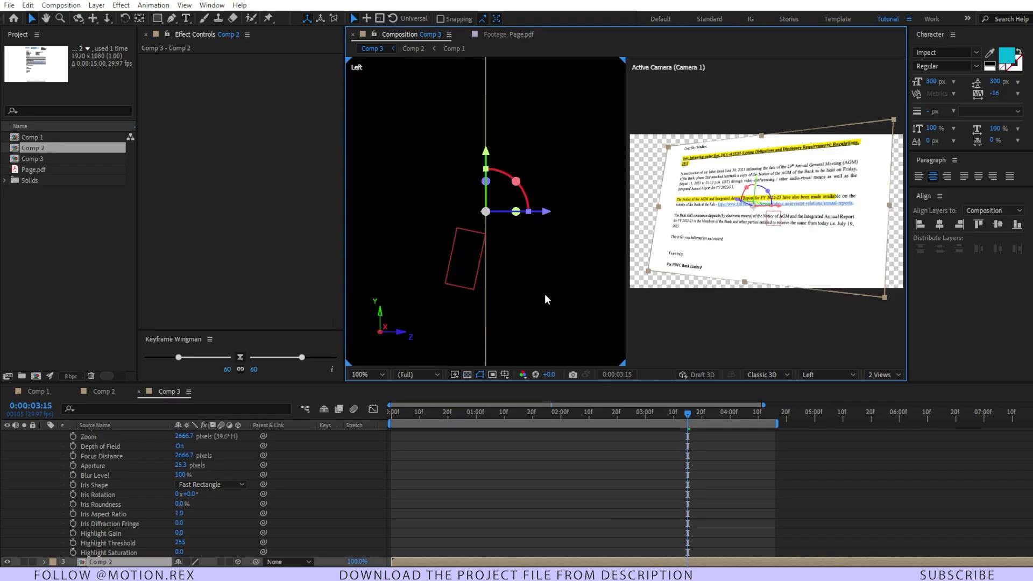
scroll(544, 294, "down", 5)
scroll(533, 257, "up", 2)
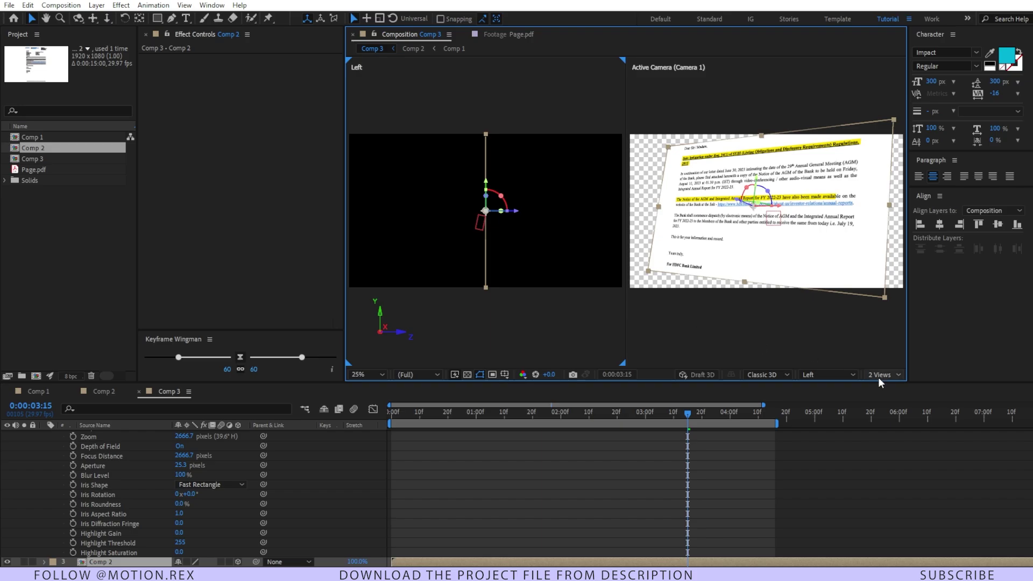
left_click(845, 375)
left_click(820, 246)
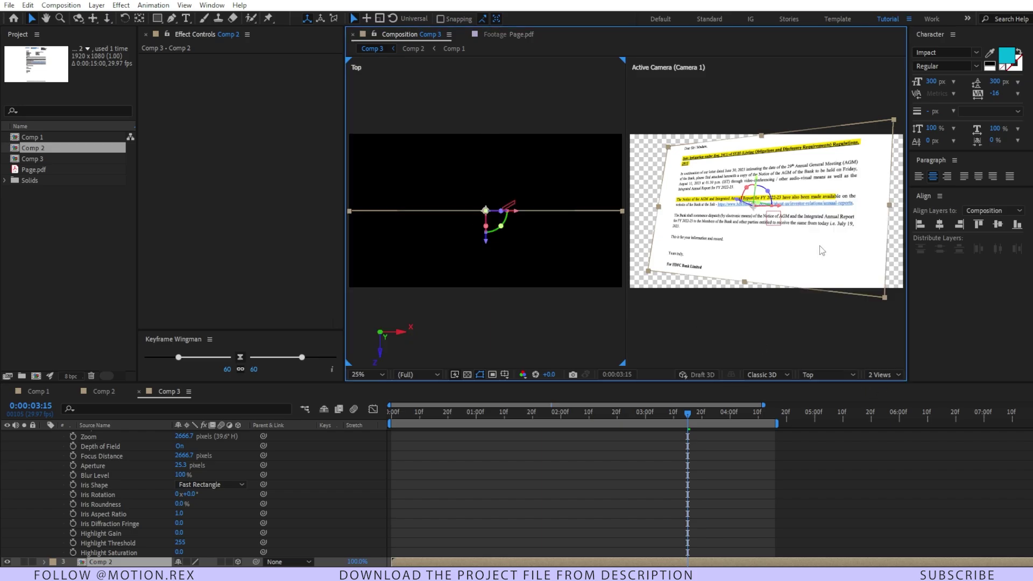
scroll(89, 501, "up", 3)
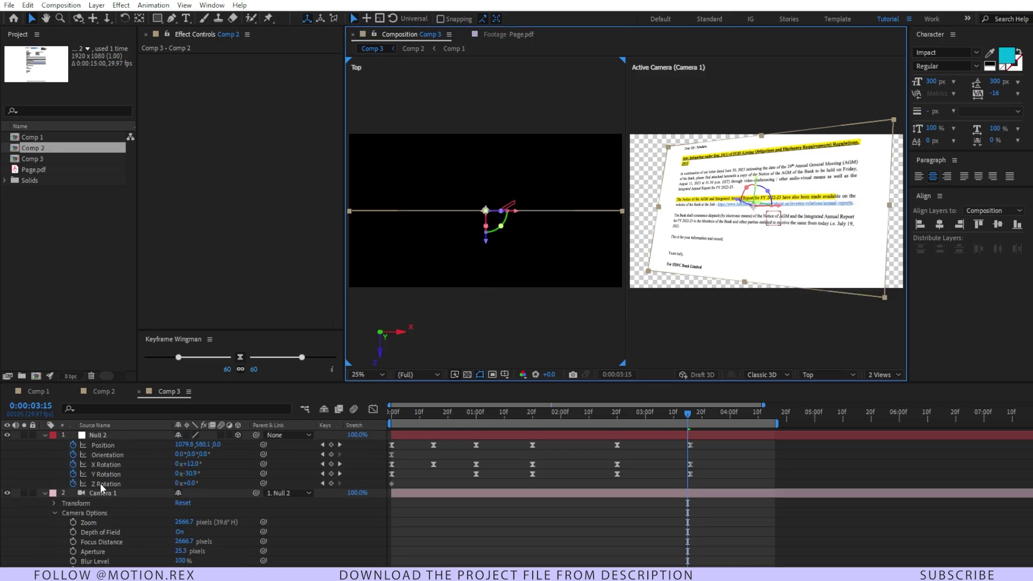
Raise Camera 1's Aperture to 1000 px, set Focus Distance to 2542.7, and fit the view
left_click(97, 493)
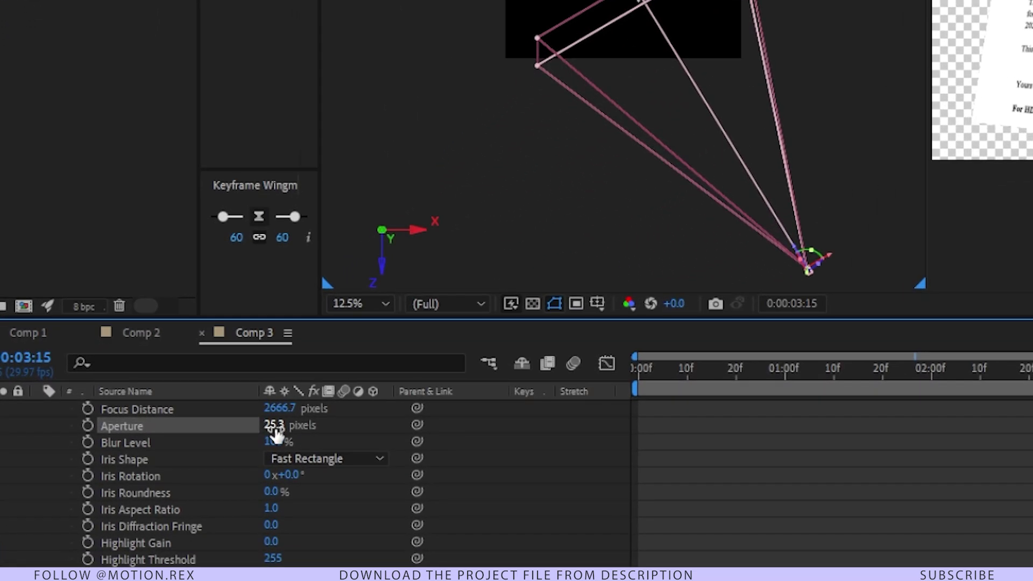
left_click_drag(180, 479, 331, 500)
left_click_drag(535, 464, 1016, 484)
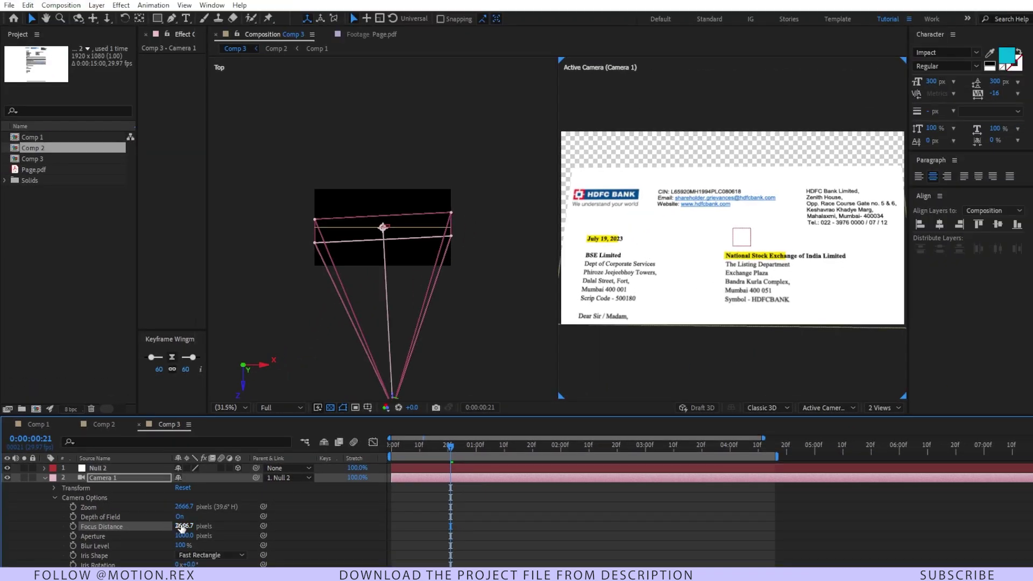
left_click_drag(181, 527, 272, 528)
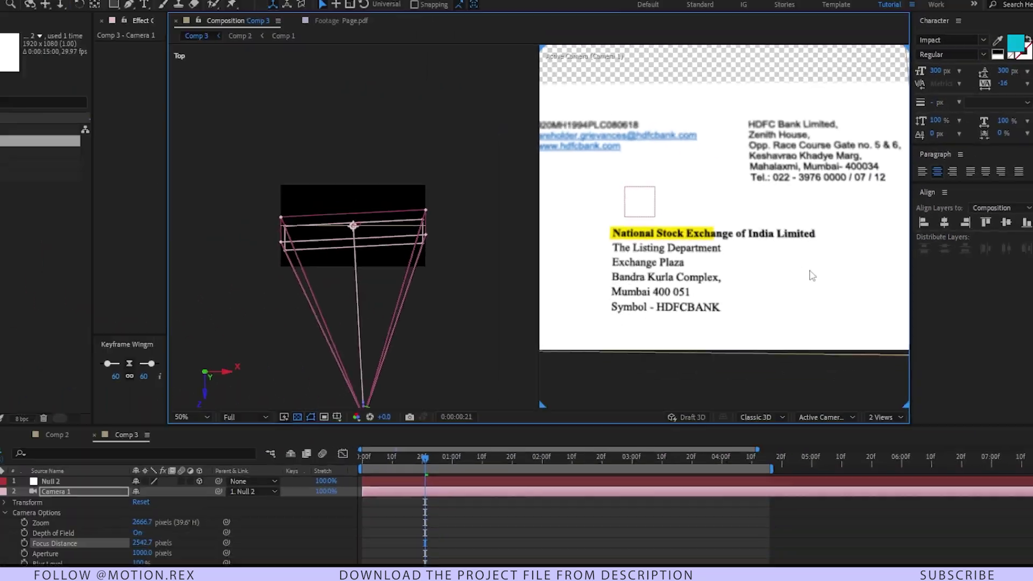
key("space")
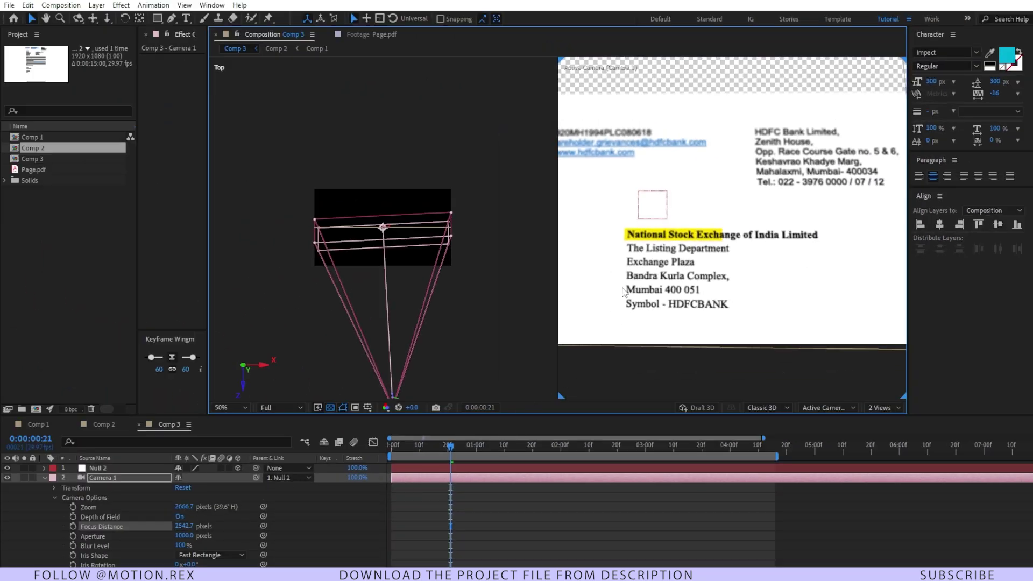
scroll(630, 300, "down", 2)
left_click(236, 409)
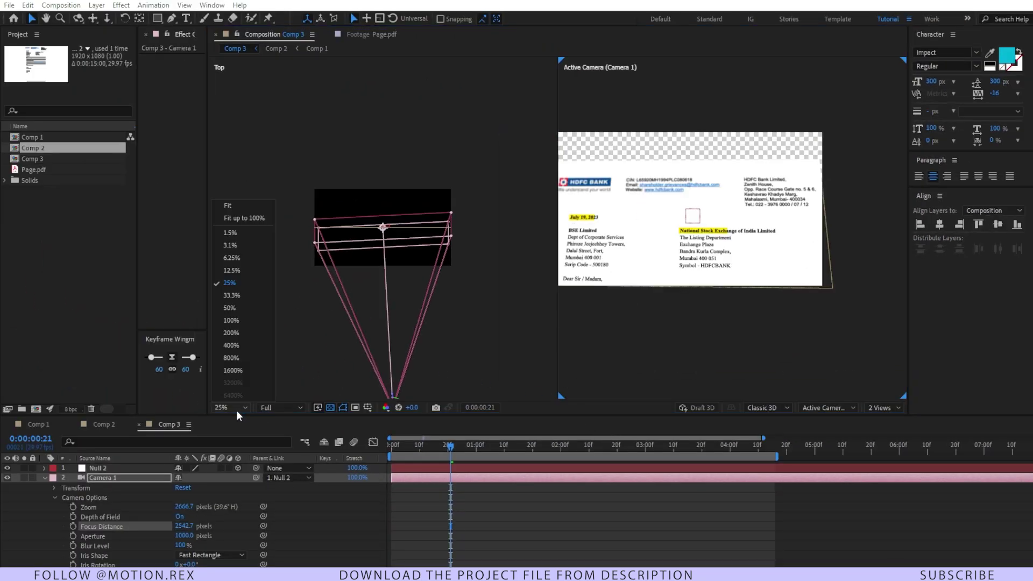
left_click(237, 246)
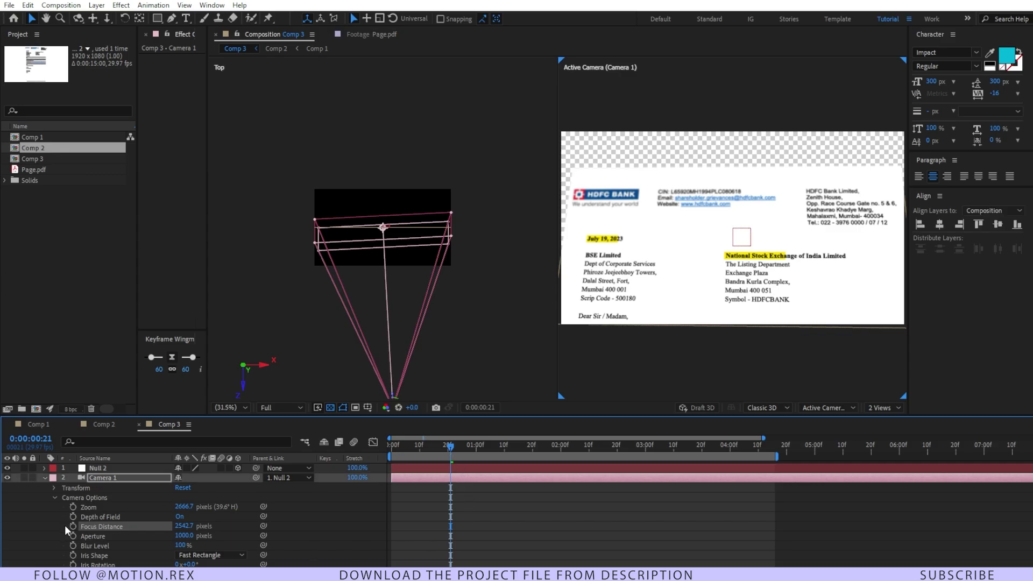
Keyframe a focus pull on Camera 1, ending near 2678.7 px so the body text is sharp
left_click_drag(462, 447, 545, 464)
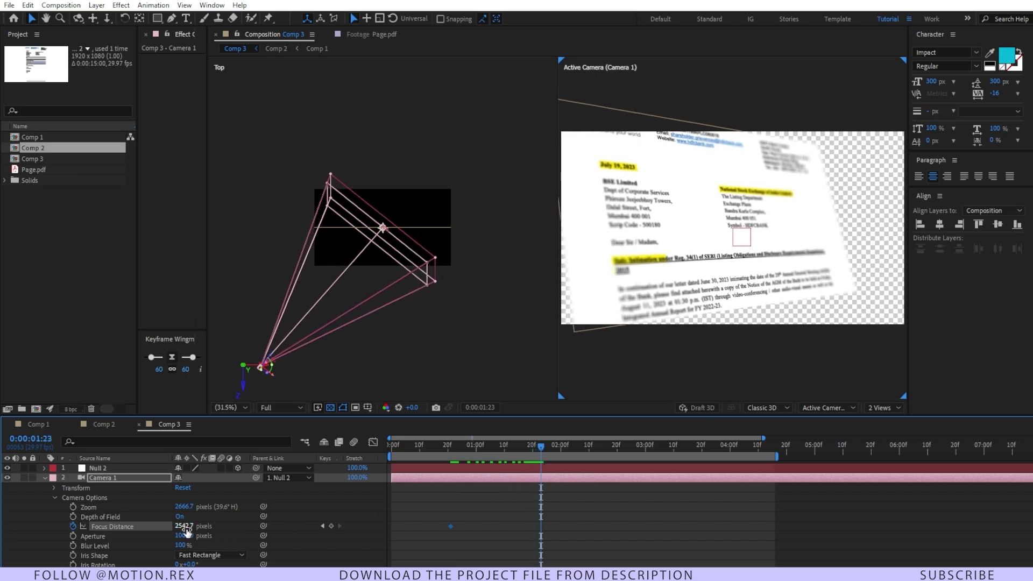
left_click_drag(186, 527, 3, 492)
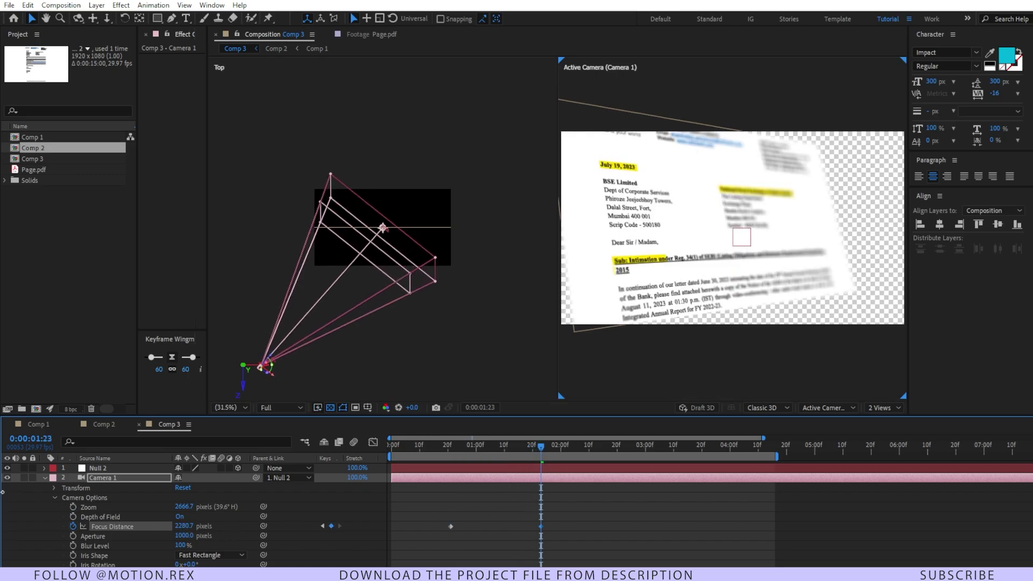
left_click_drag(170, 528, 92, 521)
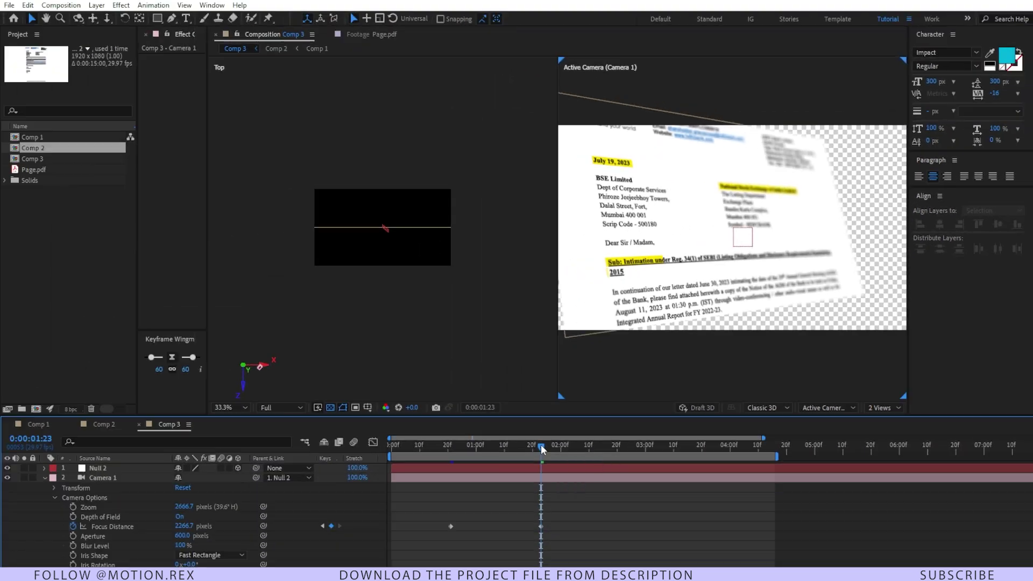
left_click_drag(542, 450, 694, 487)
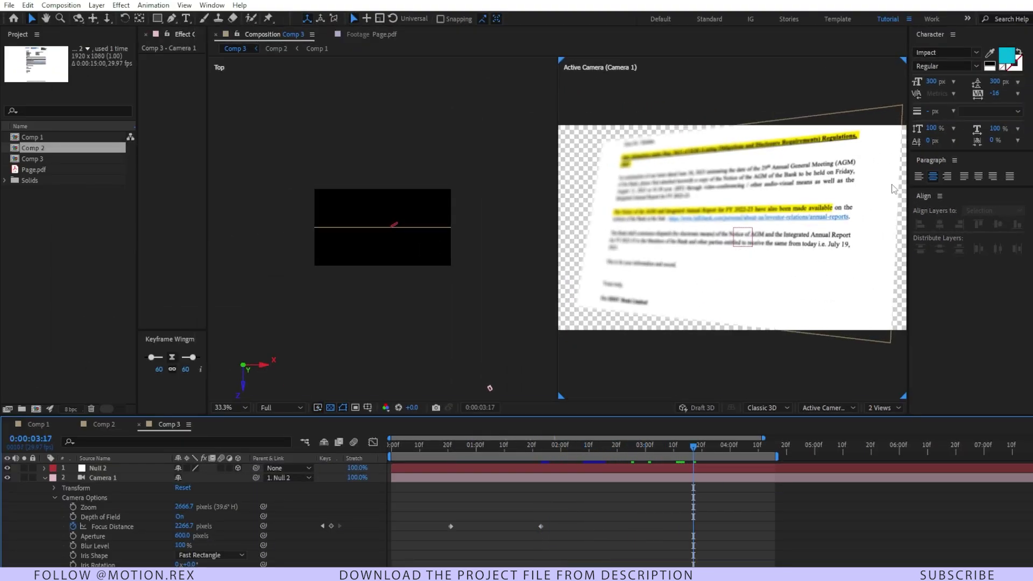
left_click(141, 525)
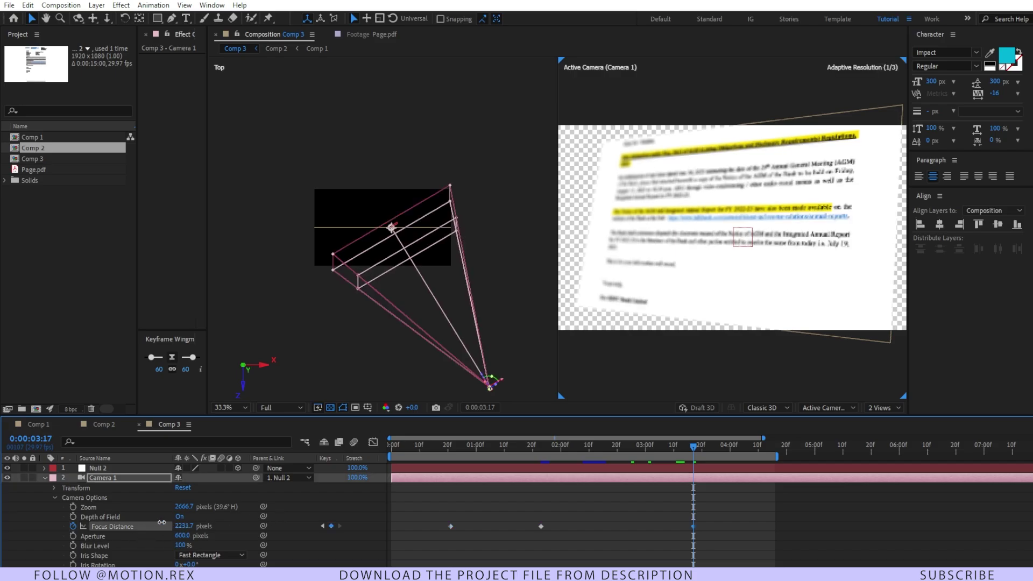
left_click_drag(189, 530, 484, 565)
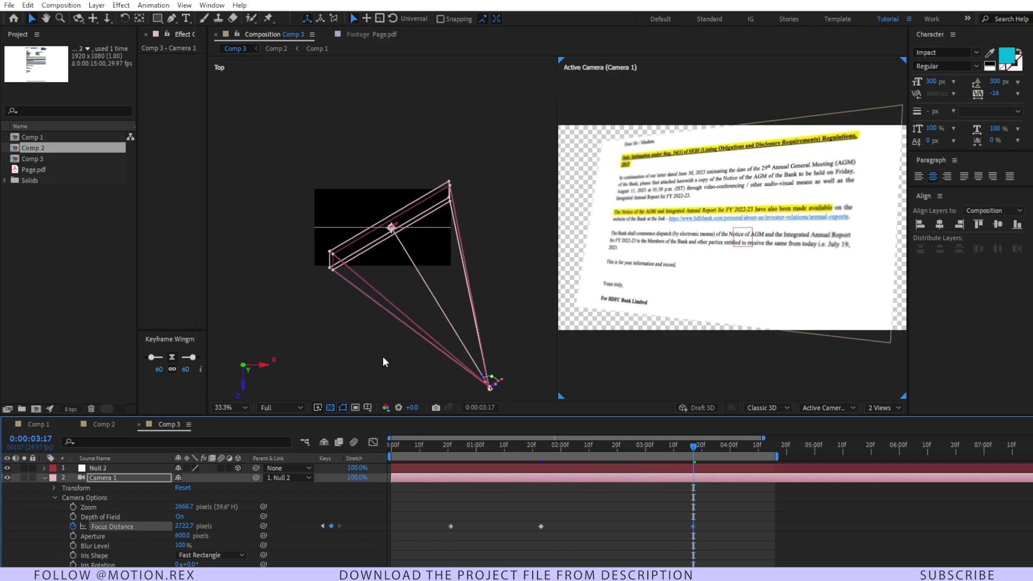
scroll(345, 224, "up", 4)
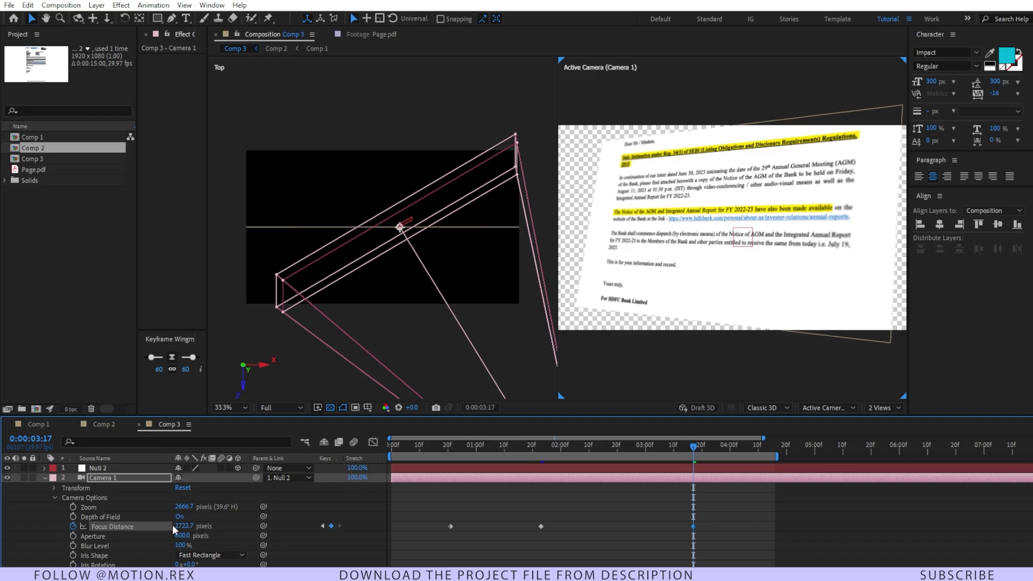
left_click_drag(182, 526, 156, 527)
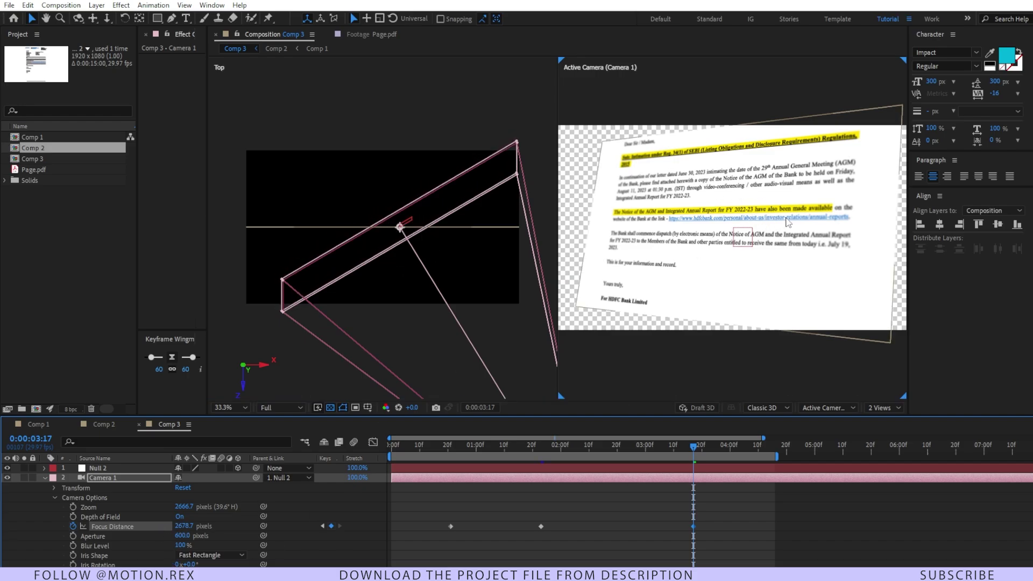
scroll(786, 222, "up", 3)
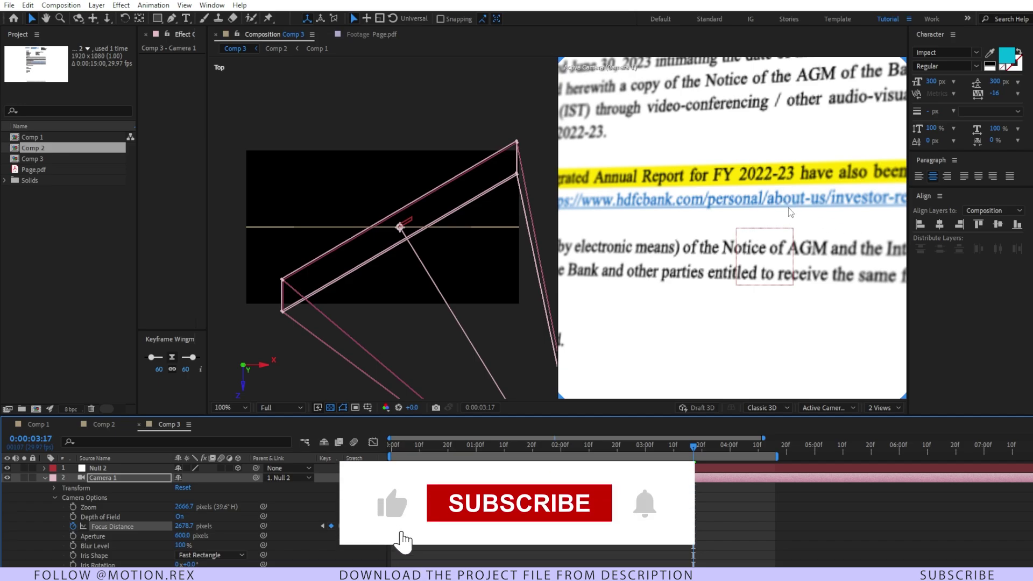
scroll(807, 226, "down", 2)
key("F2")
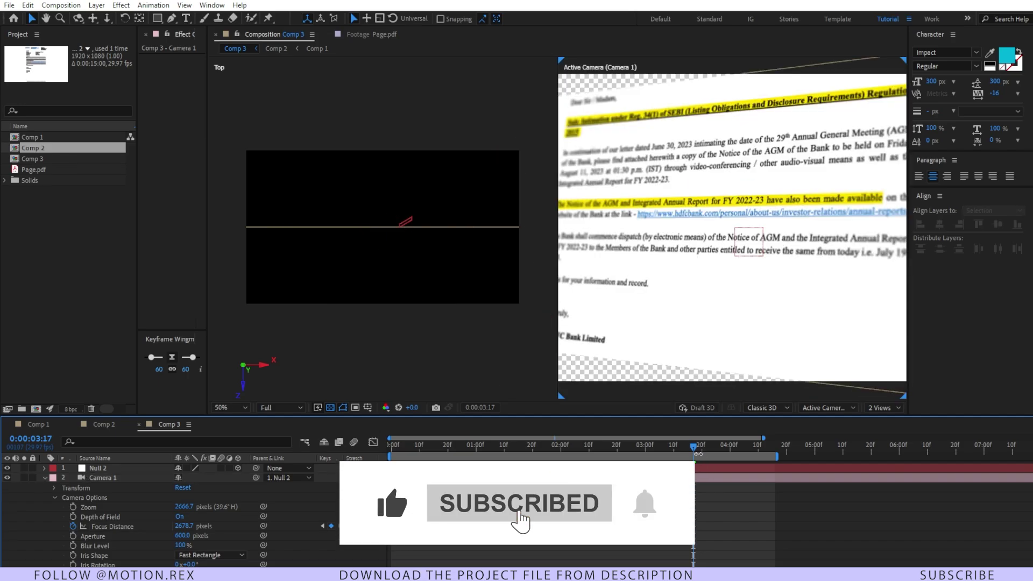
key("space")
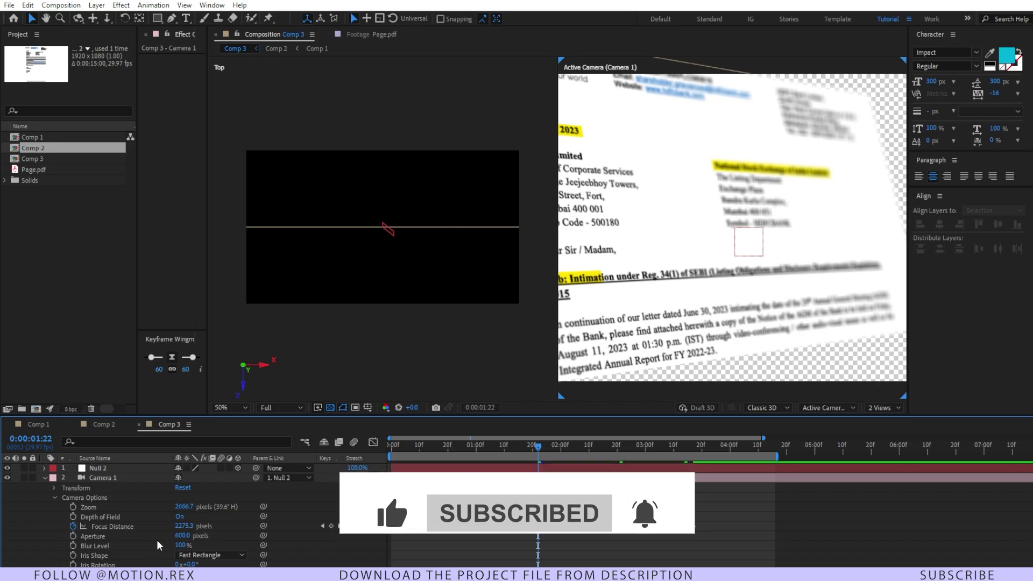
Change Camera 1's Iris Shape to Hexagon and preview the animation
scroll(157, 540, "down", 2)
left_click(99, 521)
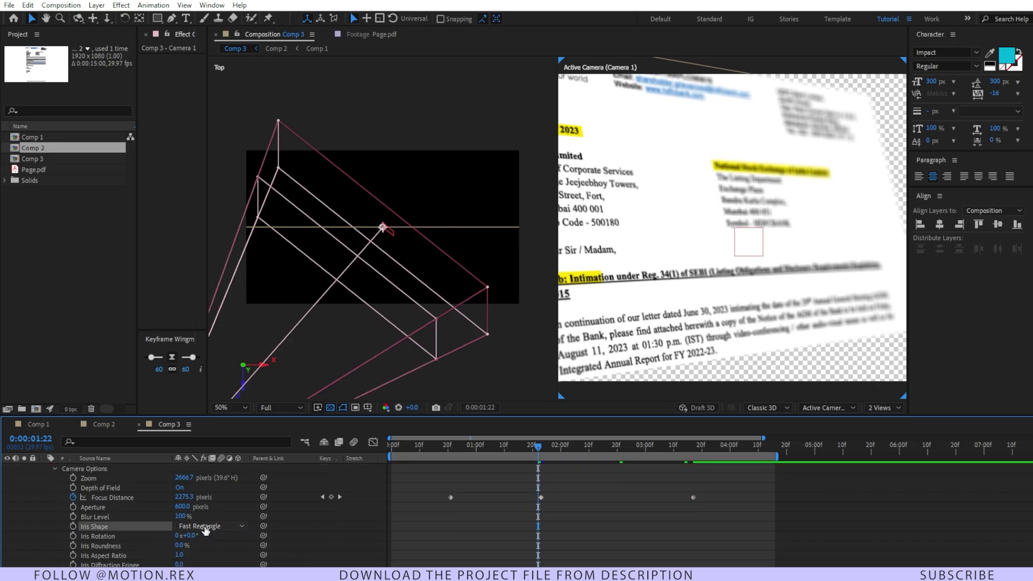
left_click(237, 525)
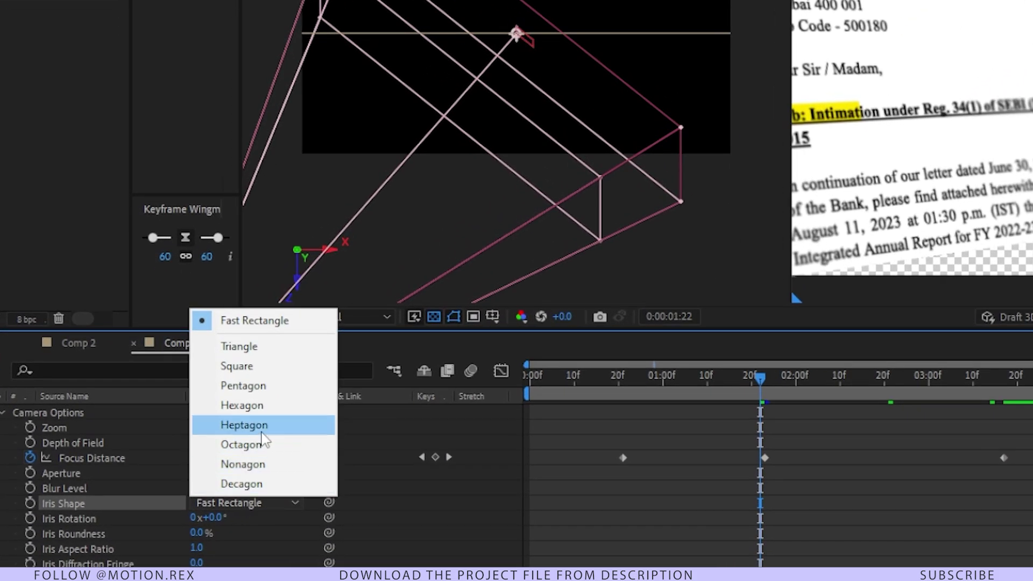
left_click(256, 407)
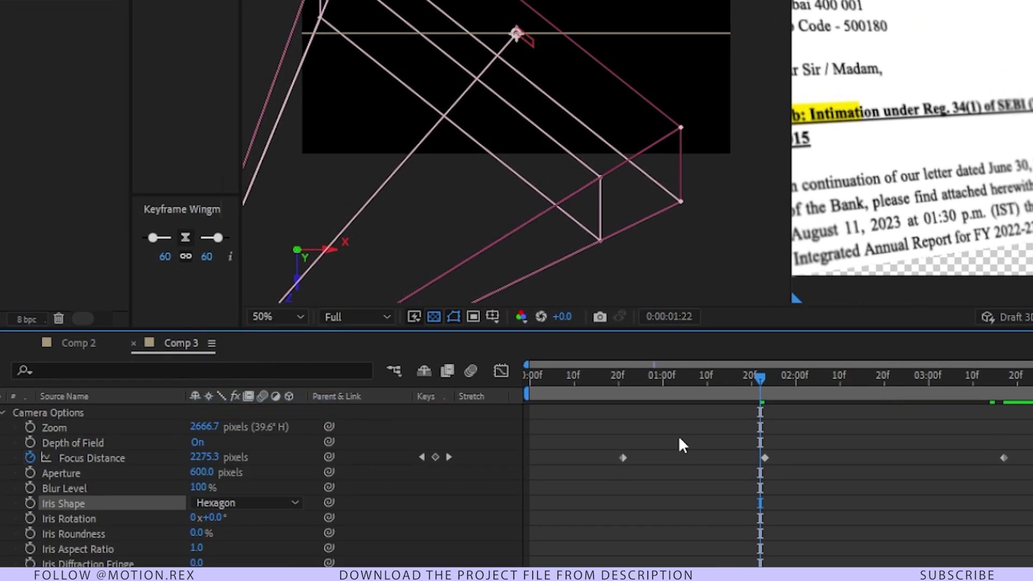
key("space")
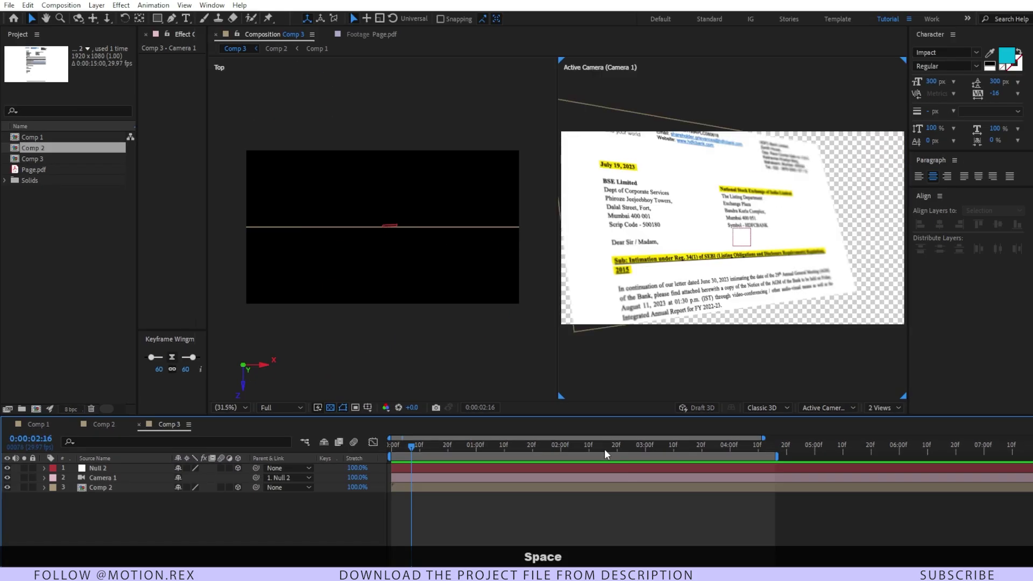
key("space")
Create Comp 4, nest Comp 3 inside it, and show the transparency grid
key("ctrl+n")
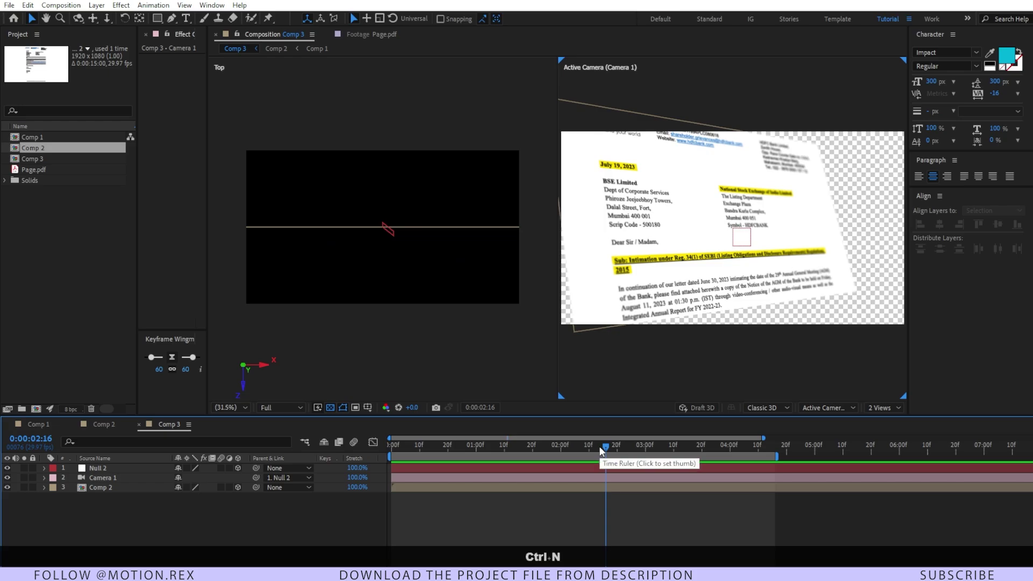
key("Return")
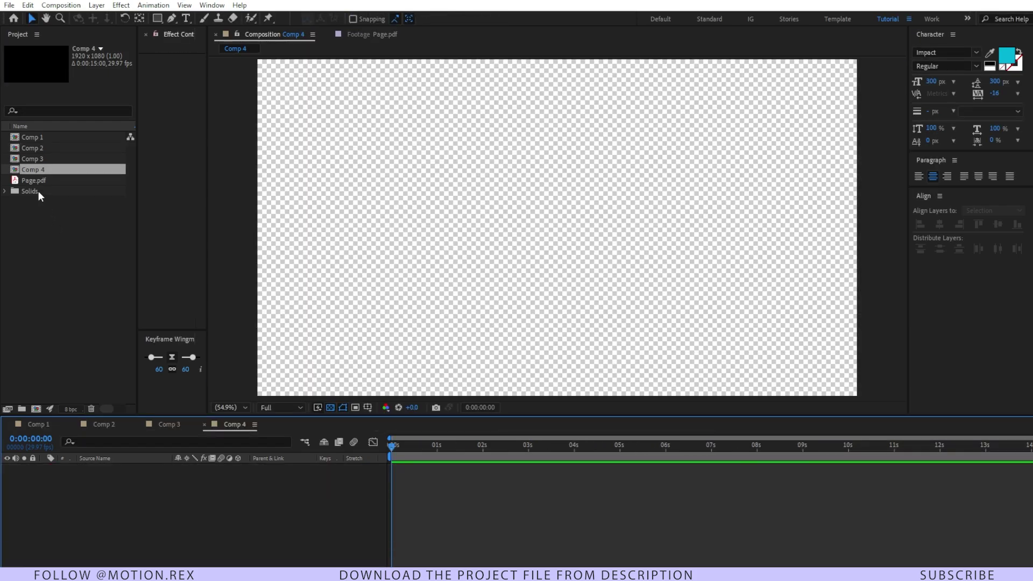
left_click(67, 159)
left_click_drag(70, 160, 264, 509)
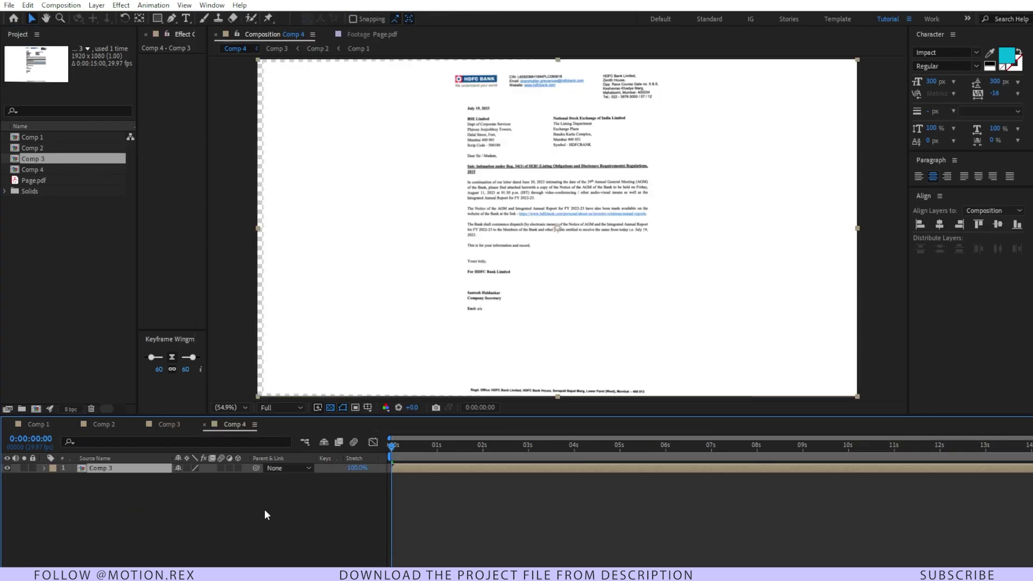
left_click(330, 409)
key("space")
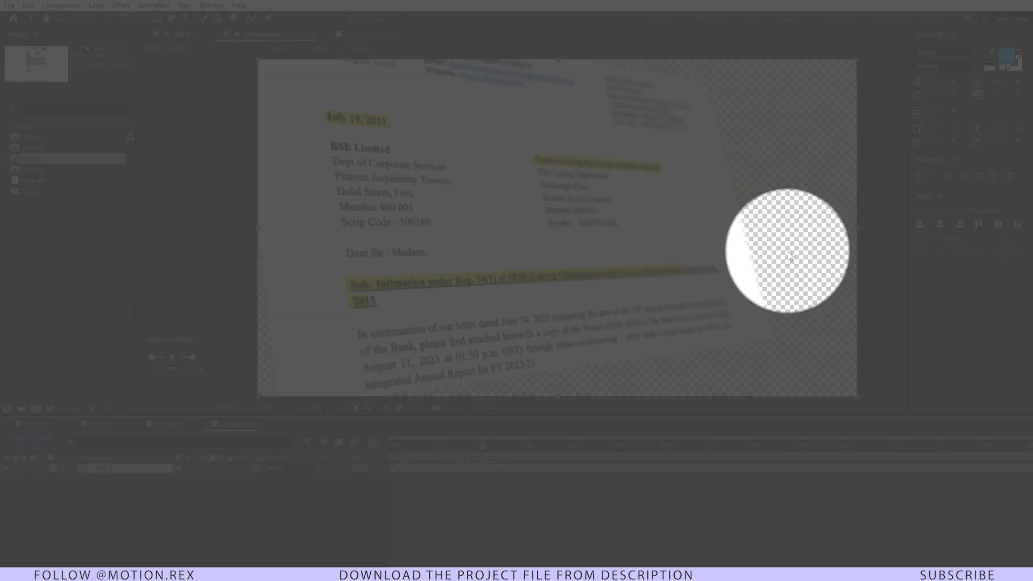
Start a new 1920×1080 solid layer in Comp 4
key("F3")
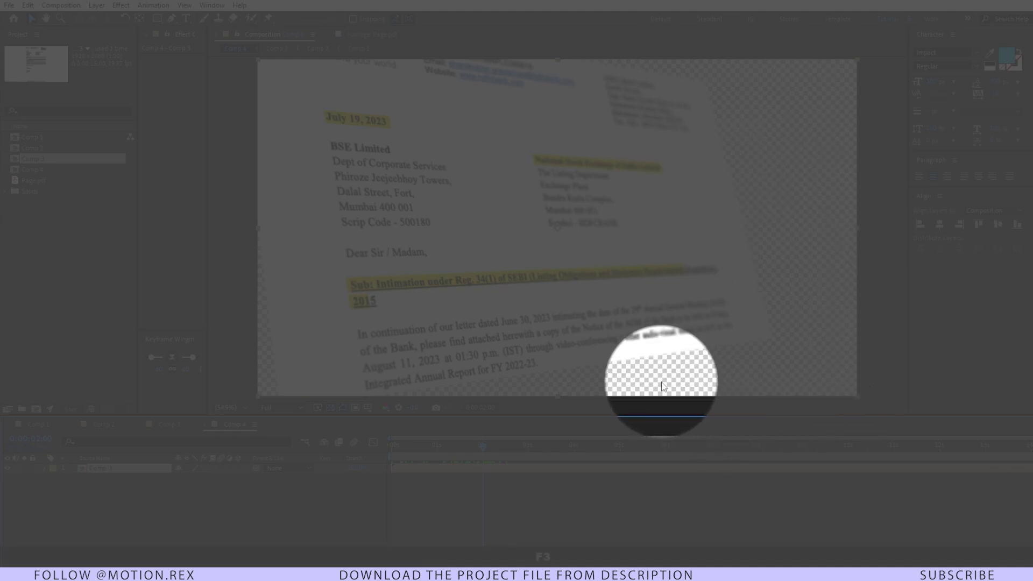
key("F3")
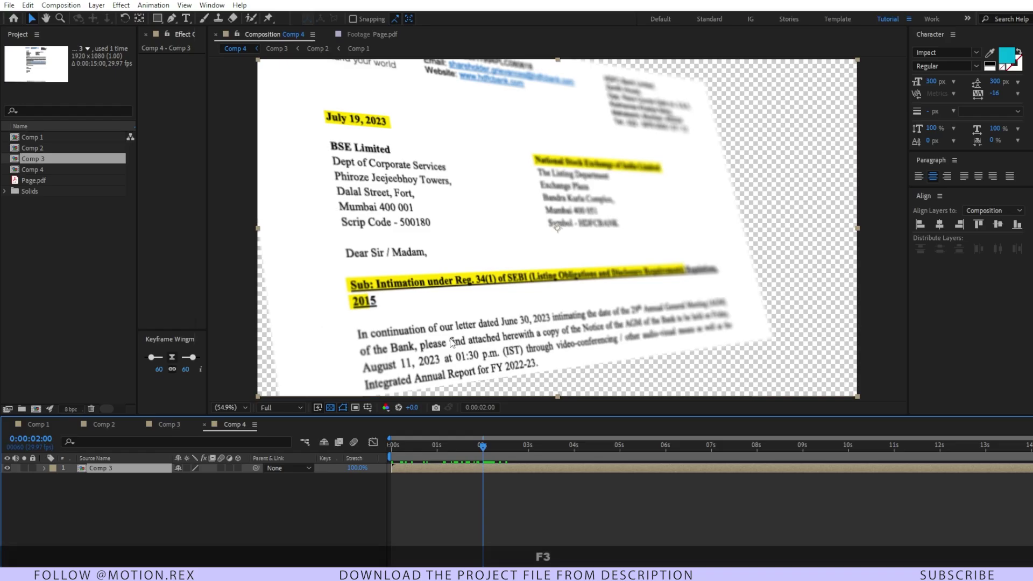
left_click(349, 521)
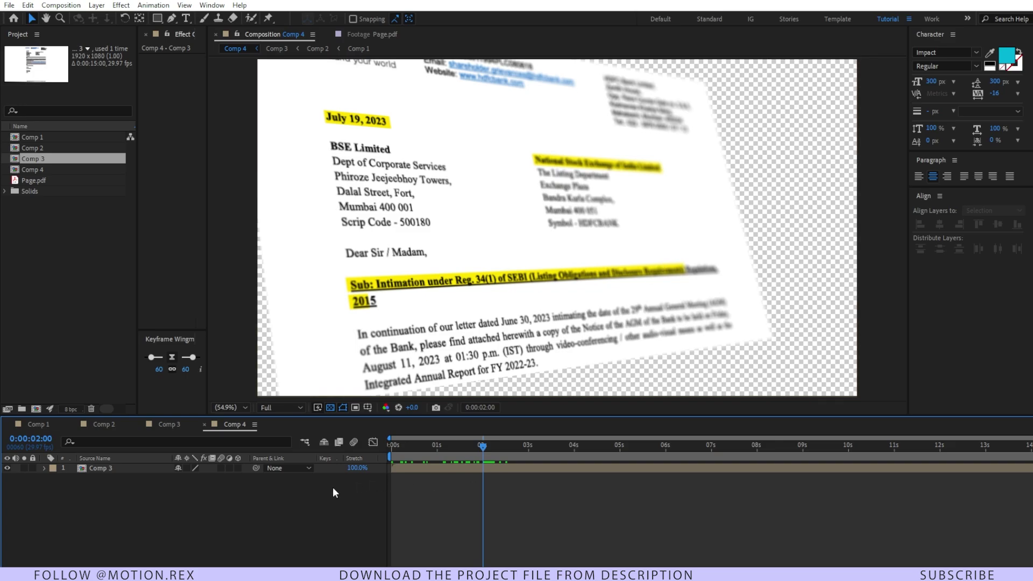
key("ctrl+y")
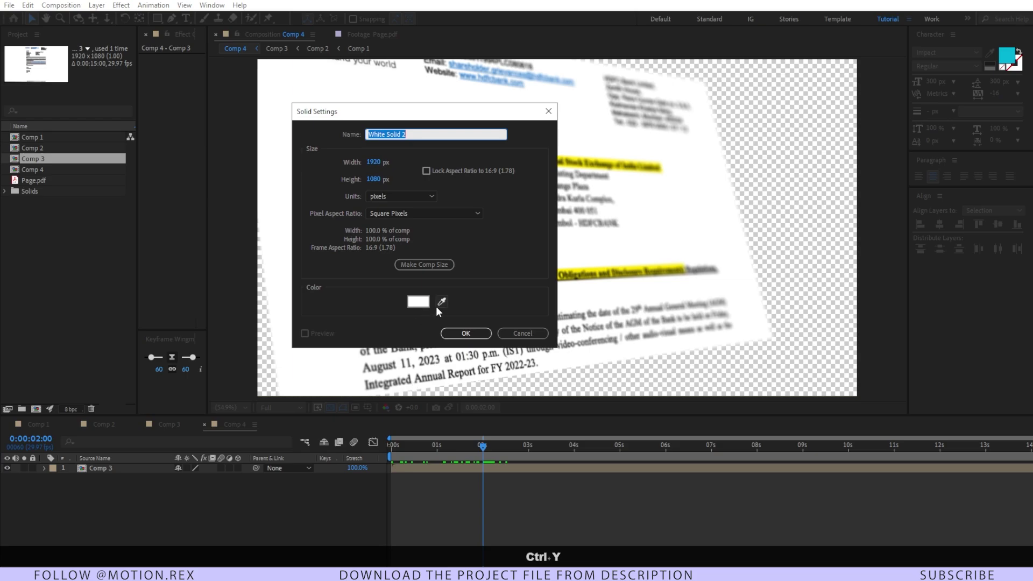
Create a white solid with the eyedropper and send it behind Comp 3
left_click(441, 302)
left_click(732, 202)
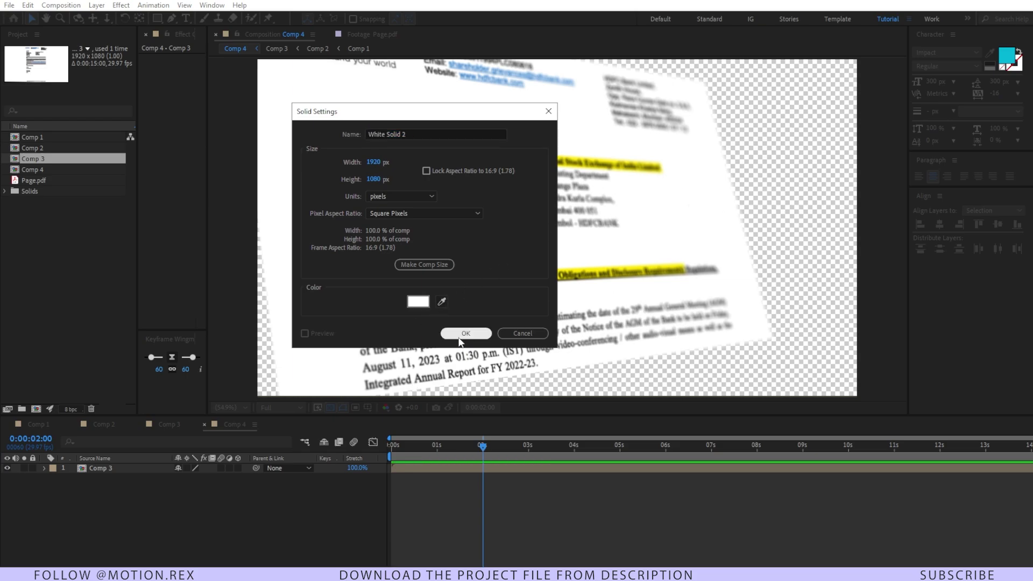
left_click(466, 334)
left_click(133, 469)
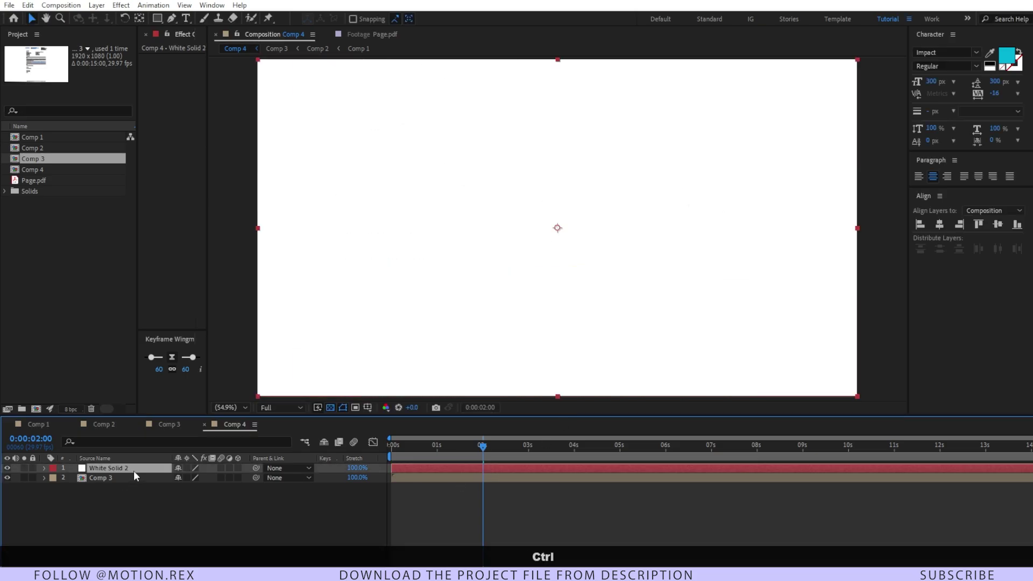
key("ctrl+bracketleft")
Add Adjustment Layer 1 on top of Comp 3
left_click(106, 468)
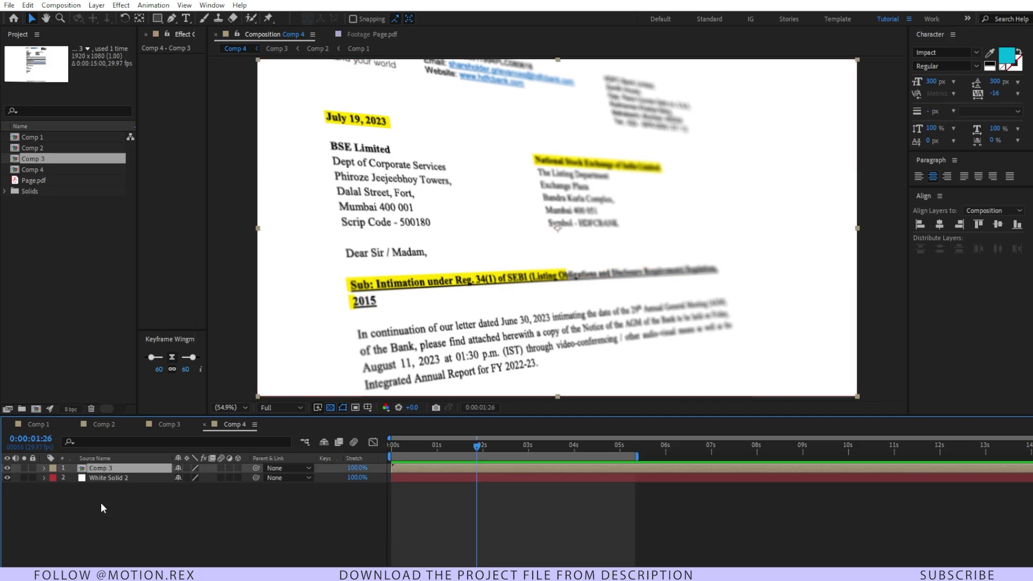
left_click(104, 499)
key("ctrl+alt+y")
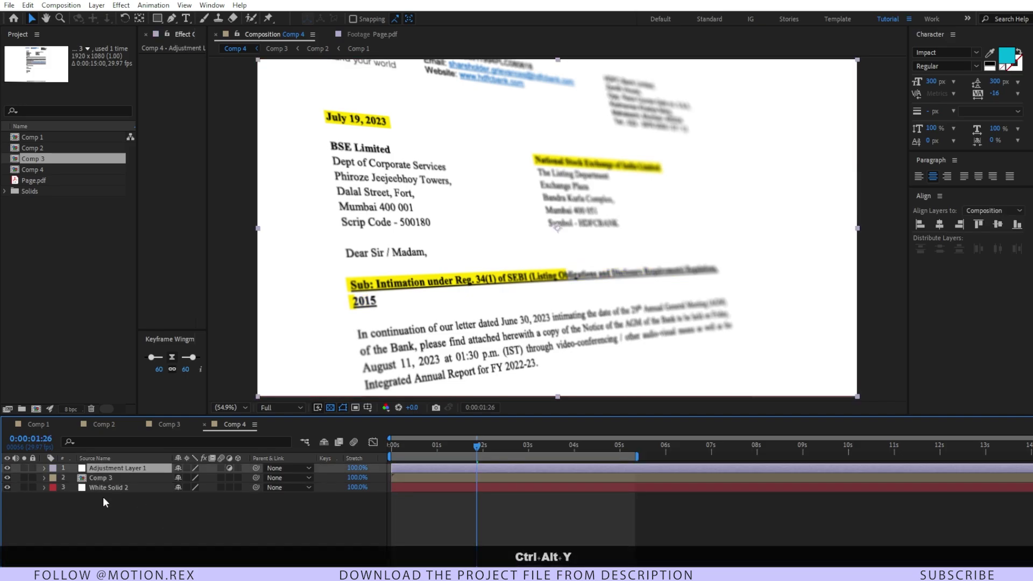
key("p")
key("Home")
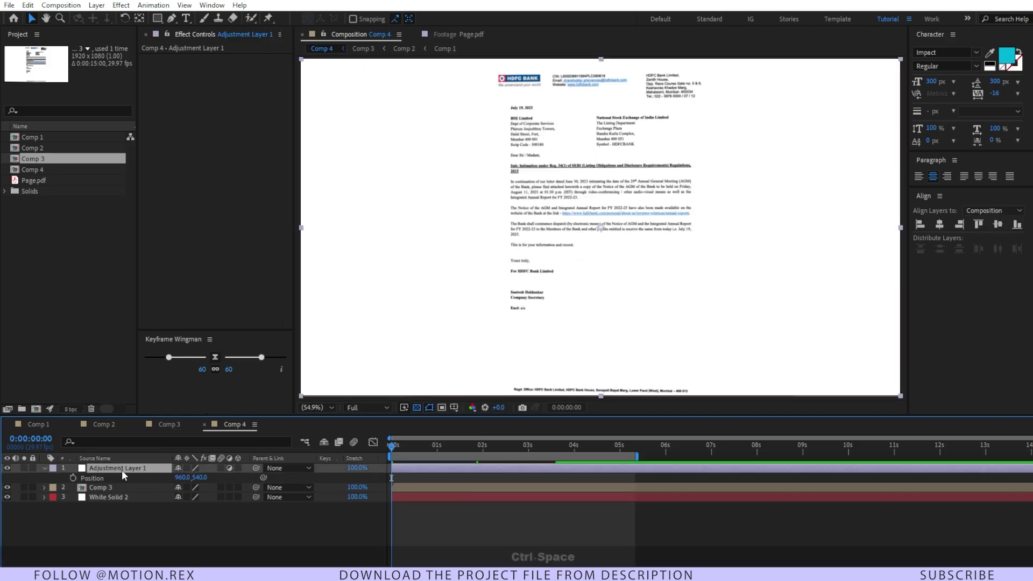
Apply Posterize Time (searched as 'pos') to Adjustment Layer 1 with Frame Rate 24
key("ctrl+space")
type("pos")
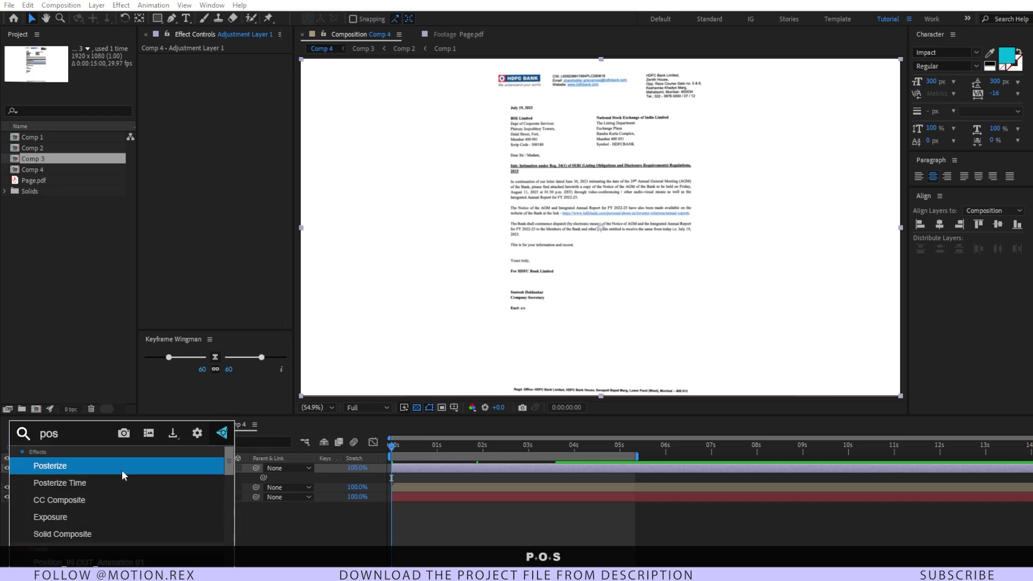
key("Down")
key("Return")
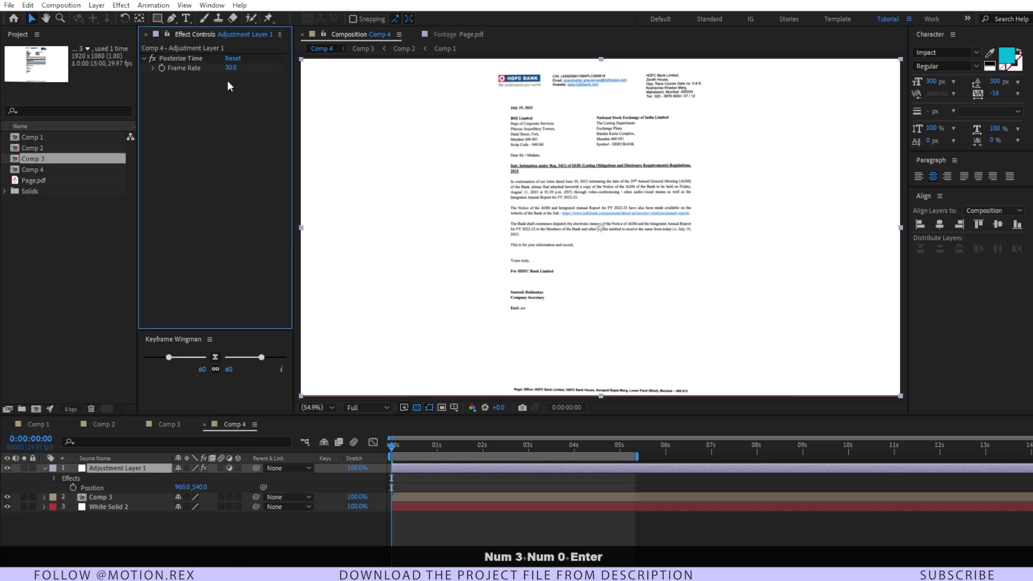
type("24")
key("Return")
key("ctrl+Down")
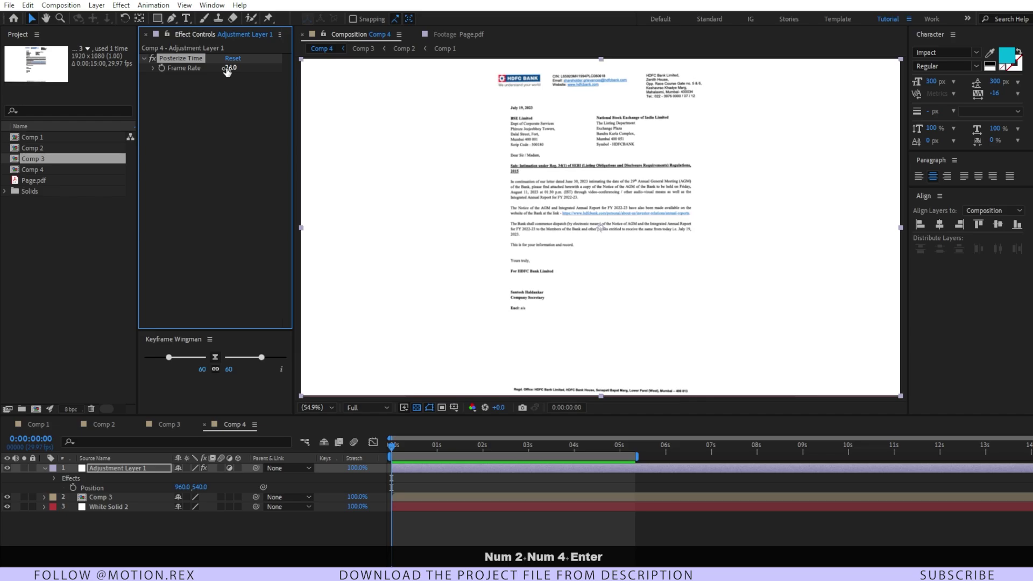
key("p")
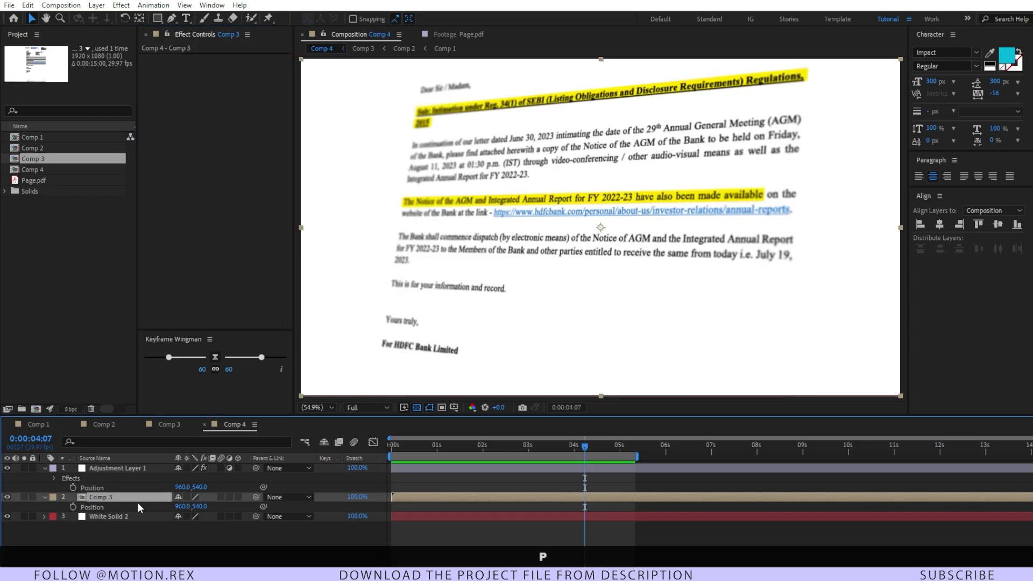
Add a wiggle(2,5) expression to Comp 3's Position so the nested letter jitters
left_click(74, 507, "alt")
key("BackSpace")
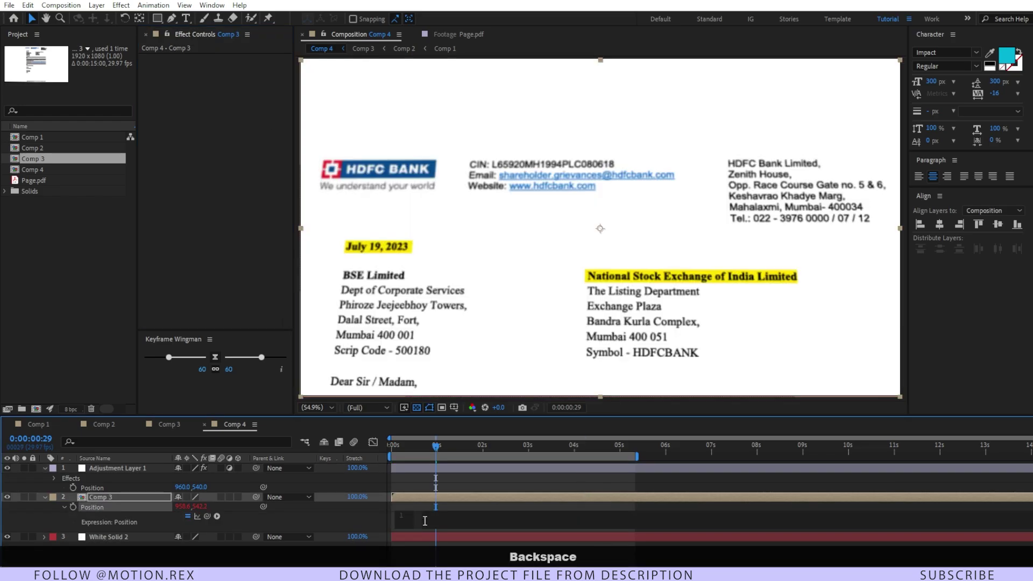
type("wig")
key("Return")
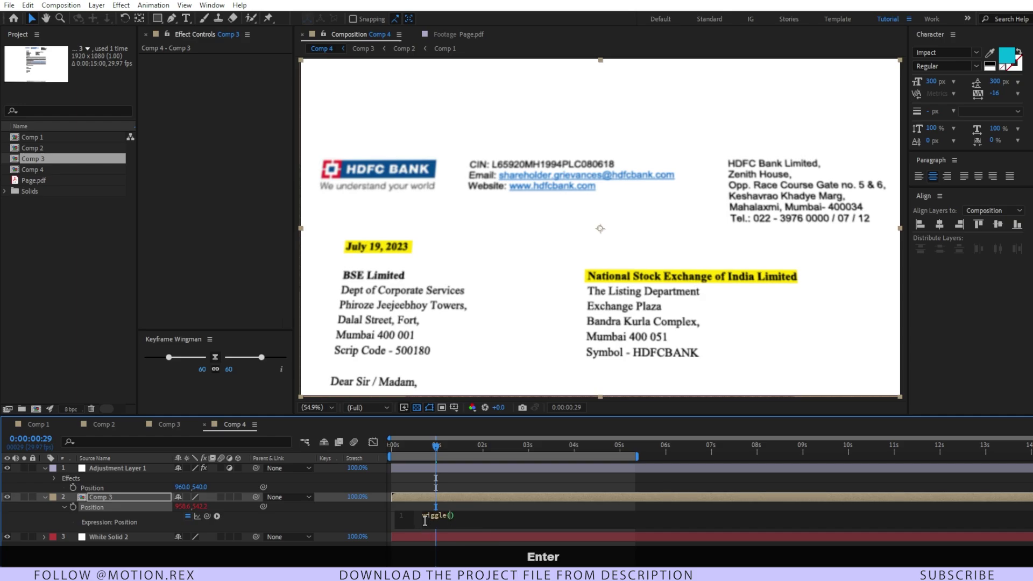
type("2,5")
key("KP_Enter")
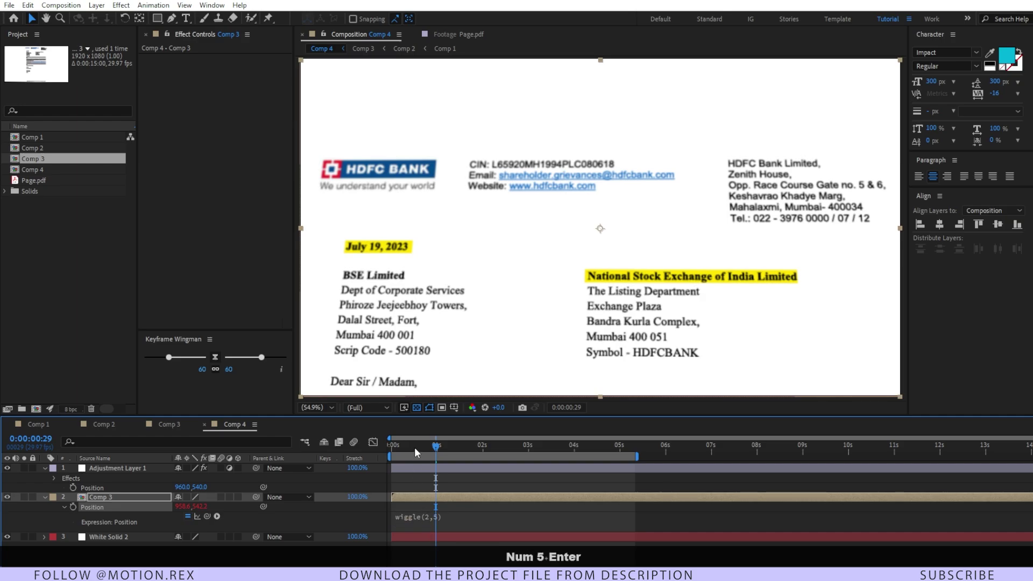
left_click_drag(414, 448, 355, 477)
left_click(357, 485)
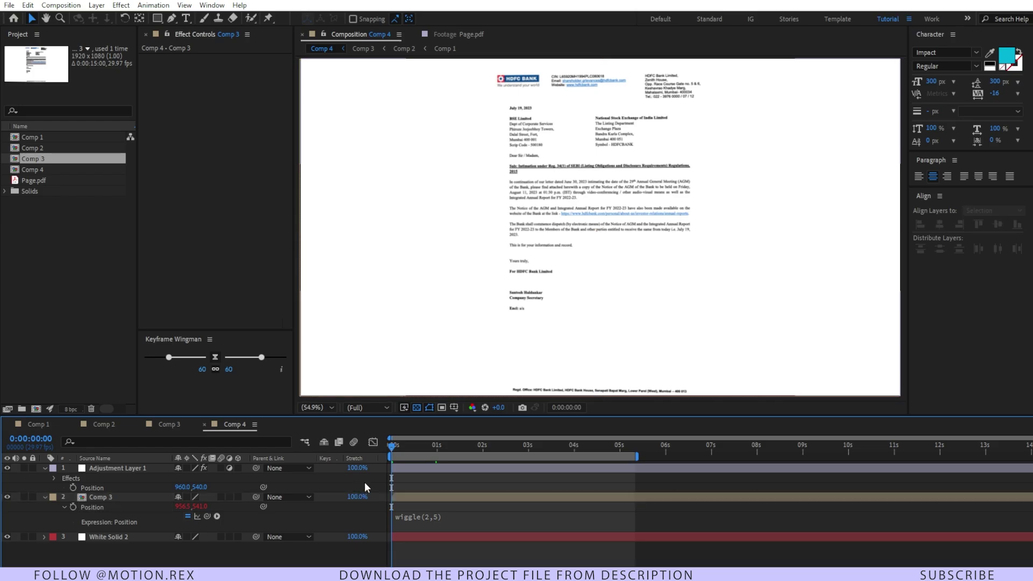